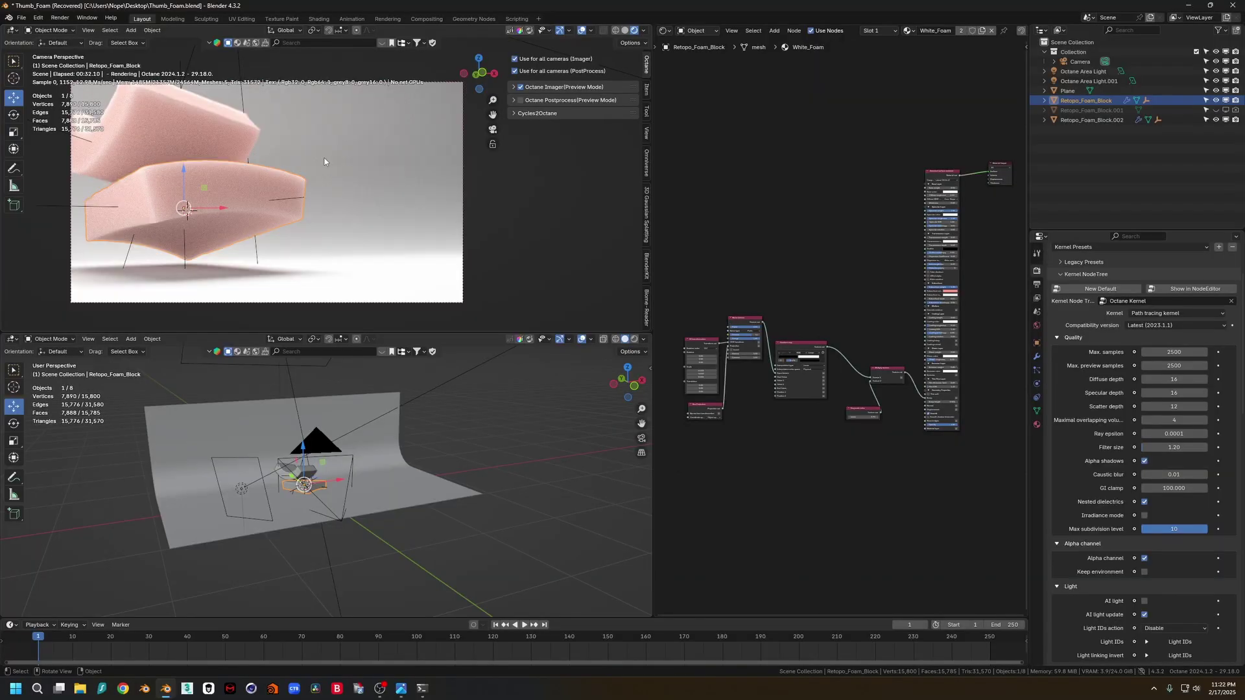
mouse_move(327, 164)
middle_down()
mouse_move(337, 175)
mouse_move(246, 157)
mouse_move(332, 167)
middle_up()
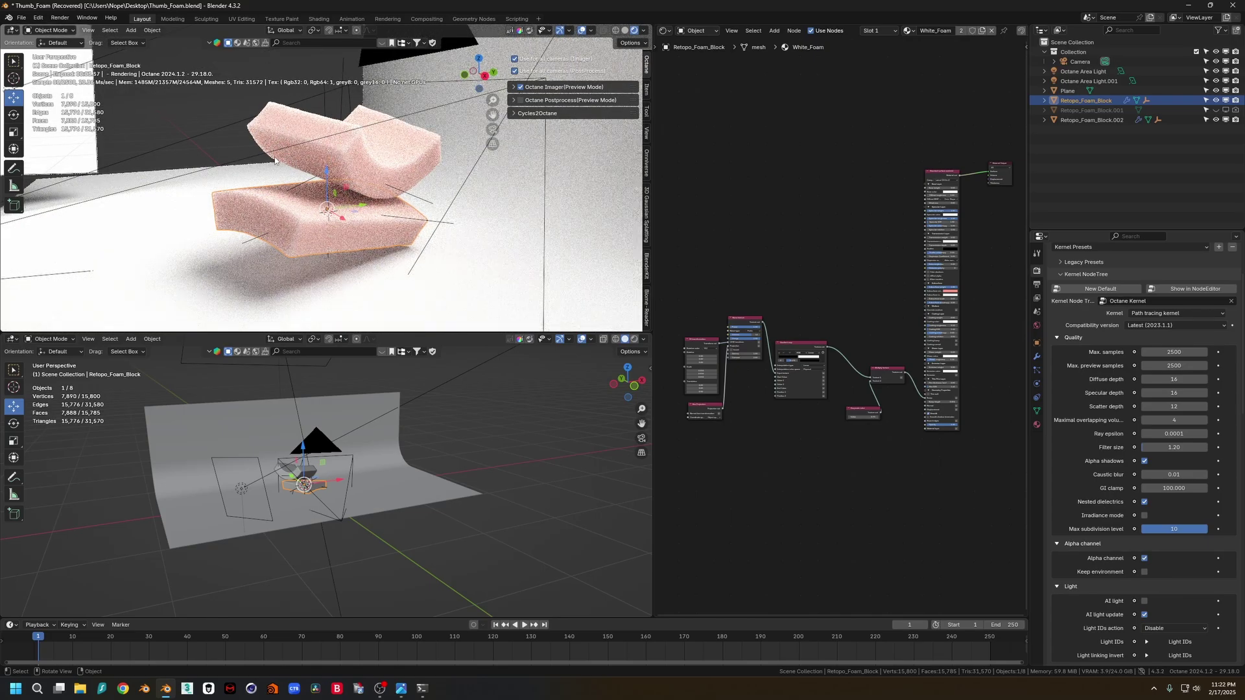
middle_drag(267, 161, 373, 190)
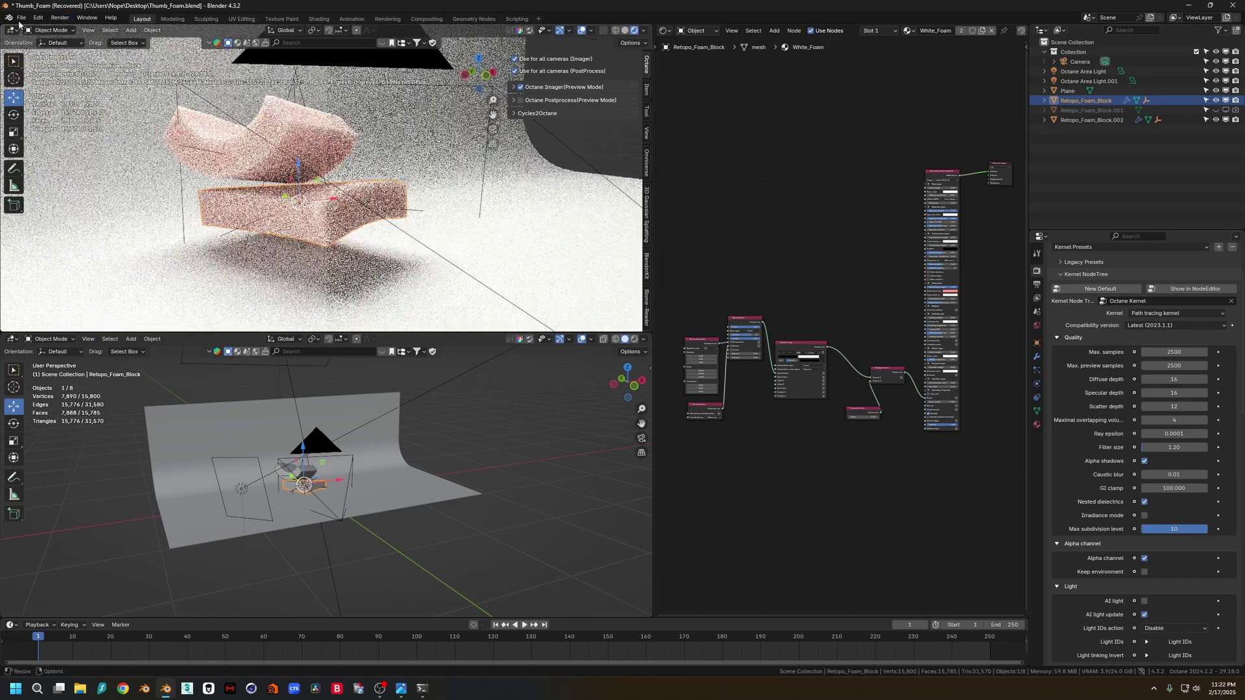
Create a new file from the General template without saving changes to the foam scene
click(22, 18)
mouse_move(36, 29)
click(149, 30)
click(642, 361)
middle_drag(562, 267, 576, 249)
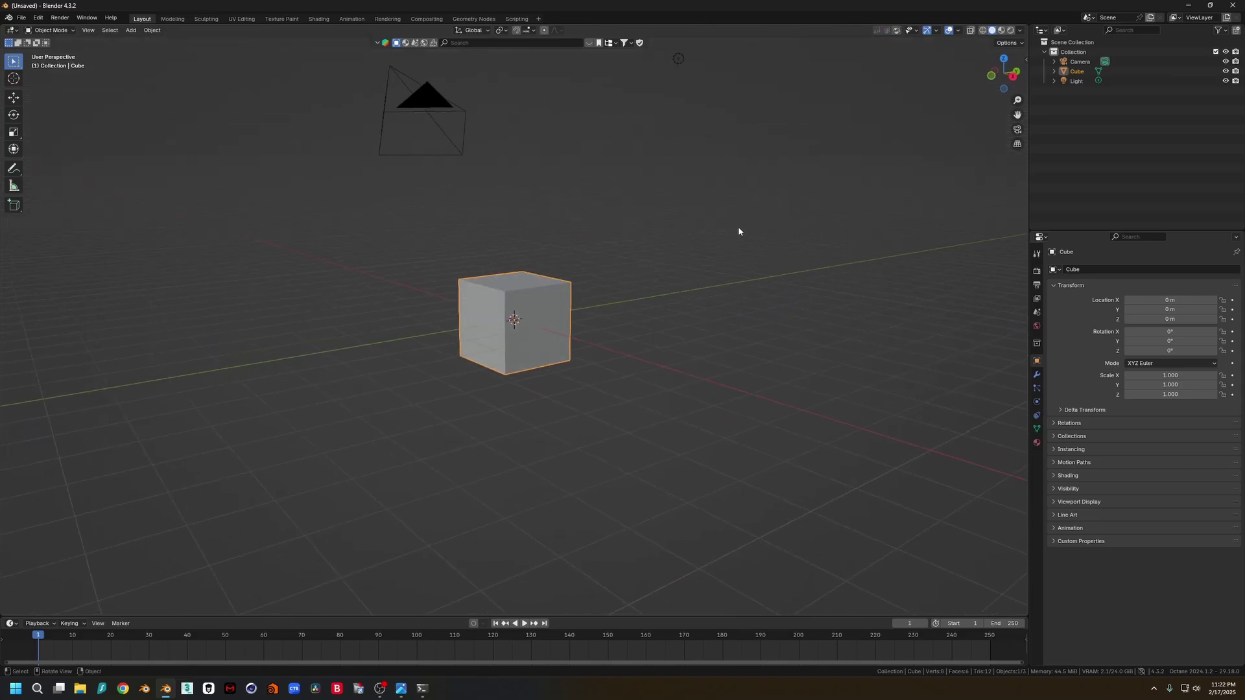
middle_drag(761, 231, 814, 241)
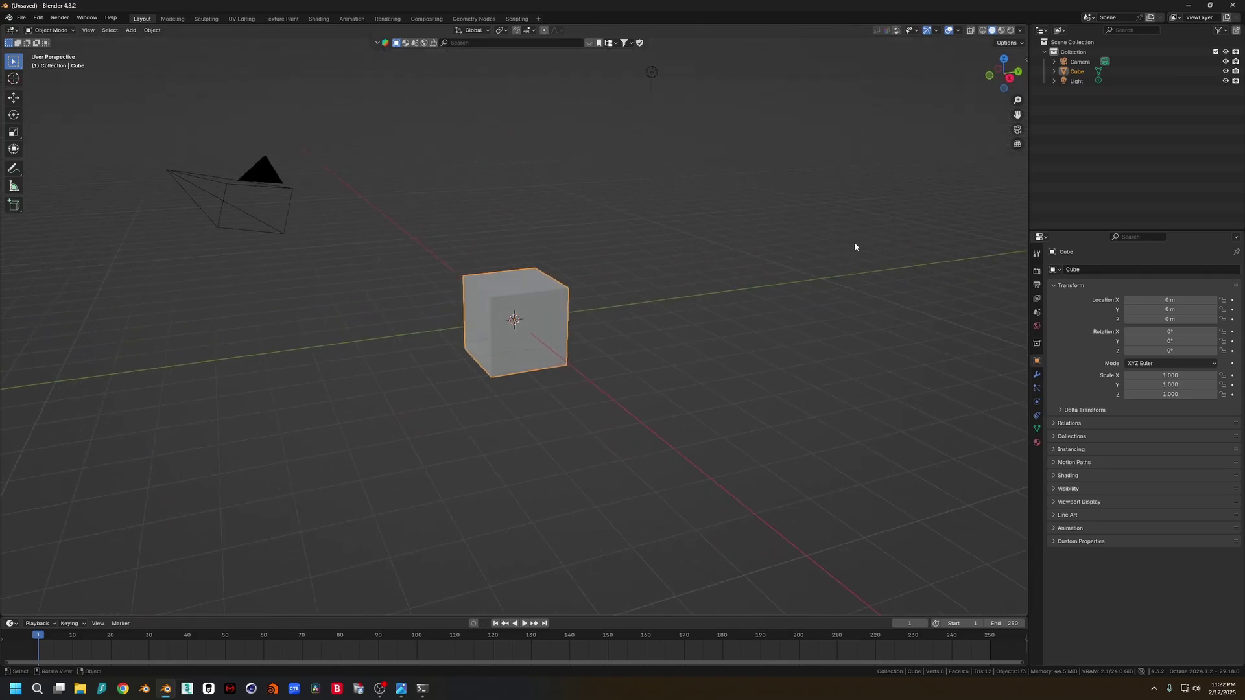
Change the render engine to Octane and expand the scene's color management settings
click(1036, 271)
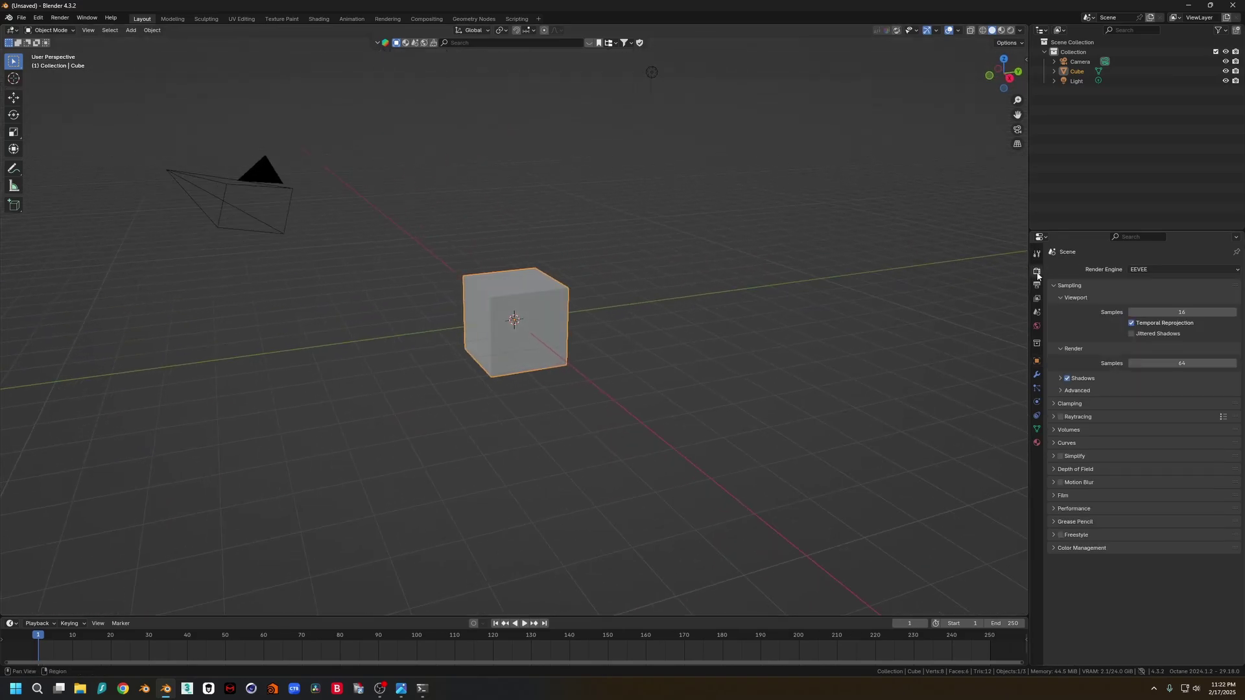
click(1156, 270)
click(1144, 315)
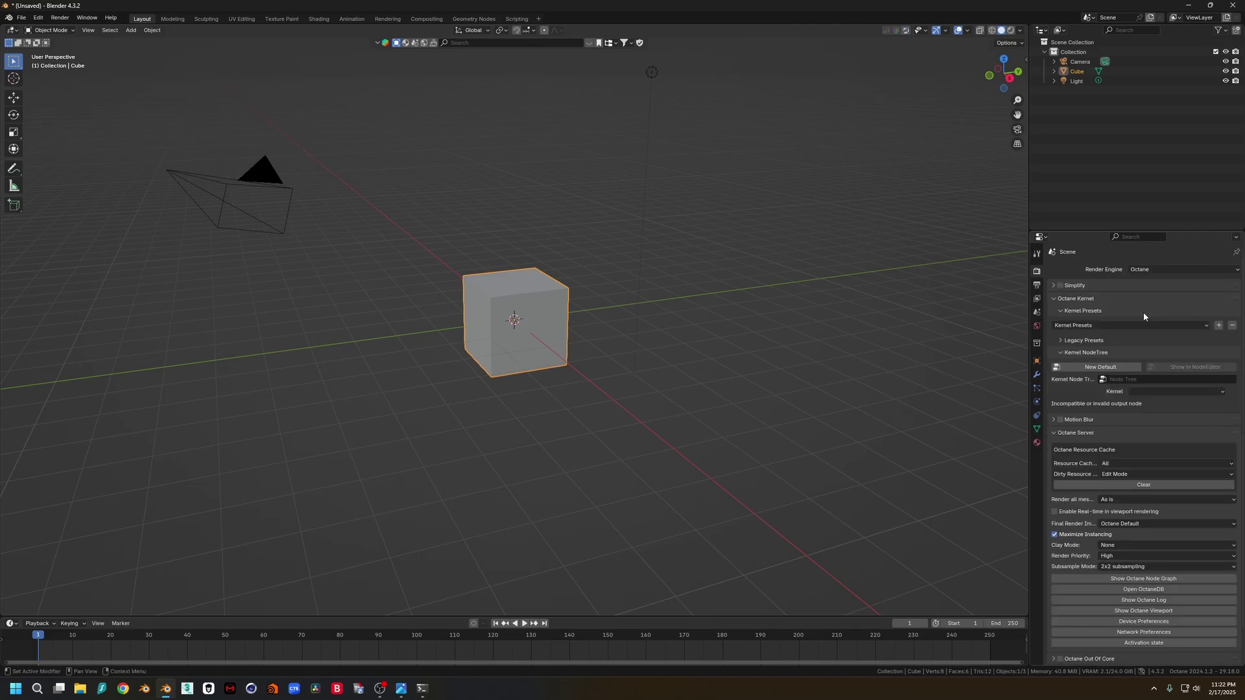
scroll(1073, 493, down, 2)
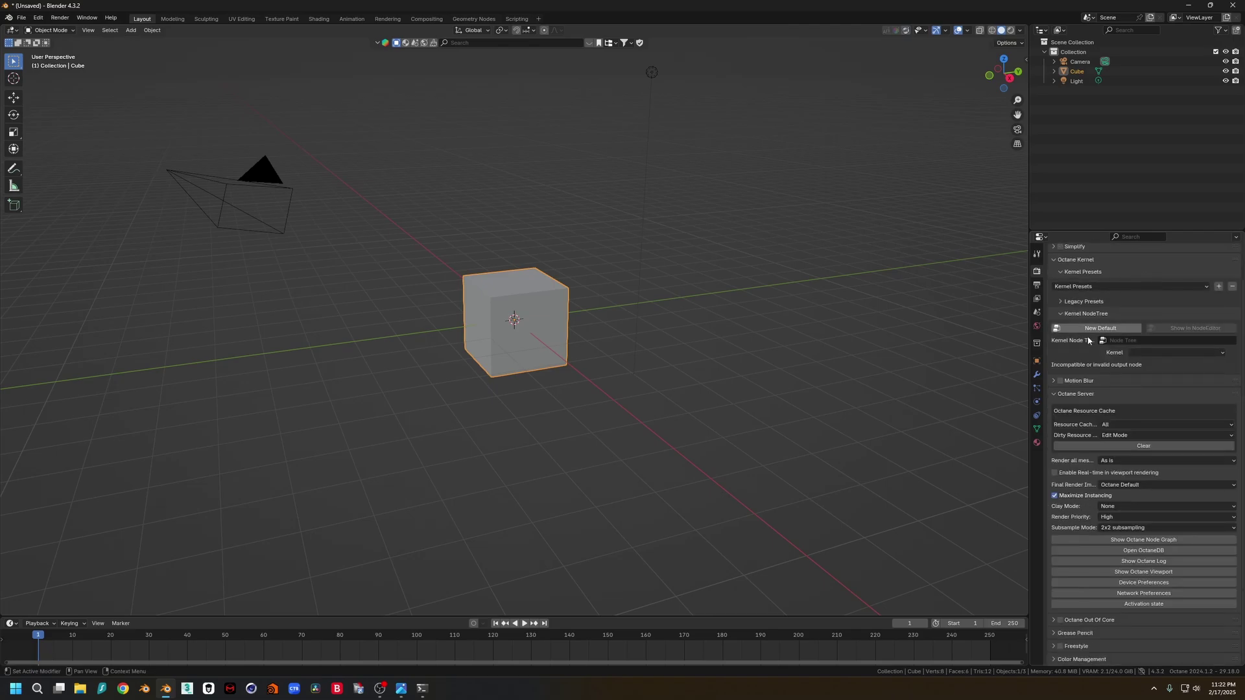
click(1081, 660)
scroll(1093, 655, down, 5)
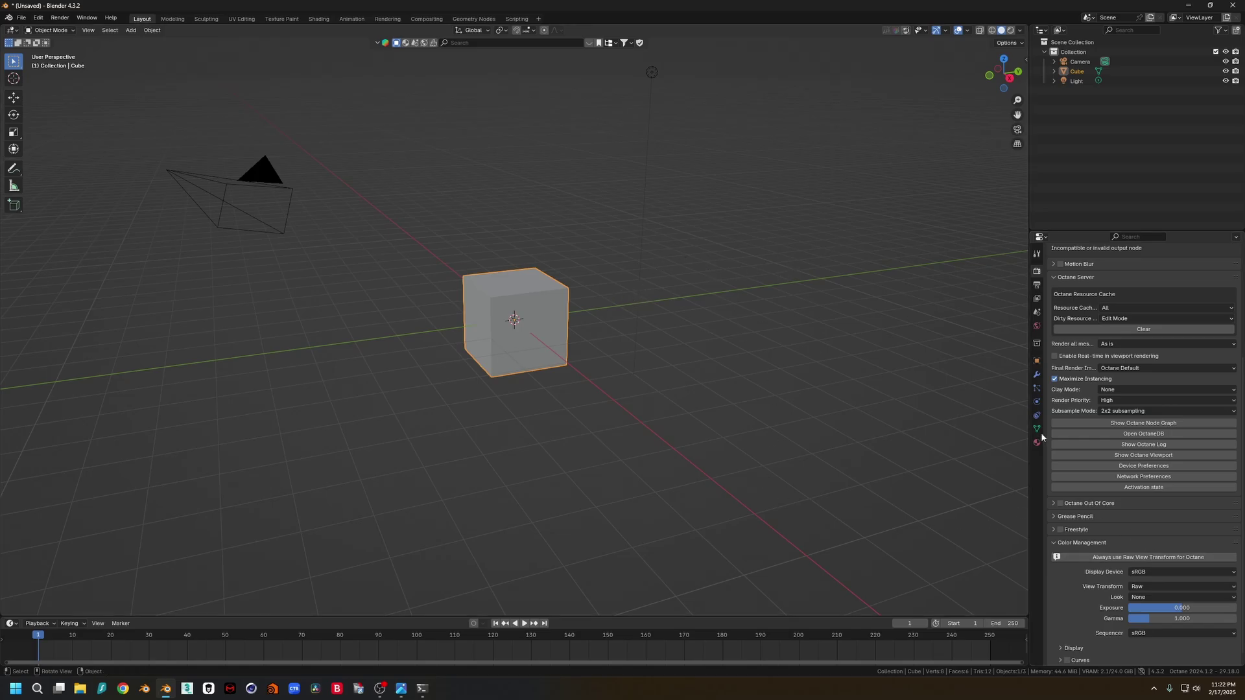
middle_drag(678, 248, 636, 241)
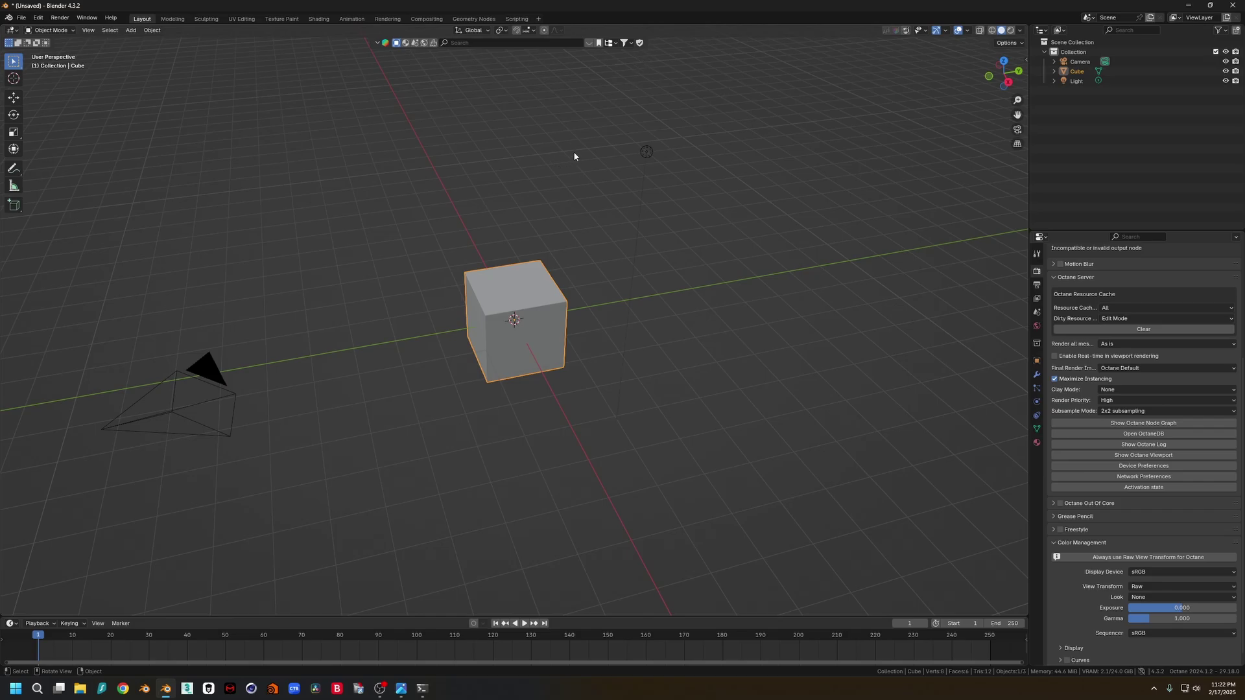
Create a new file from the Octane Default Startup template and show the viewport in rendered shading
click(21, 17)
mouse_move(78, 29)
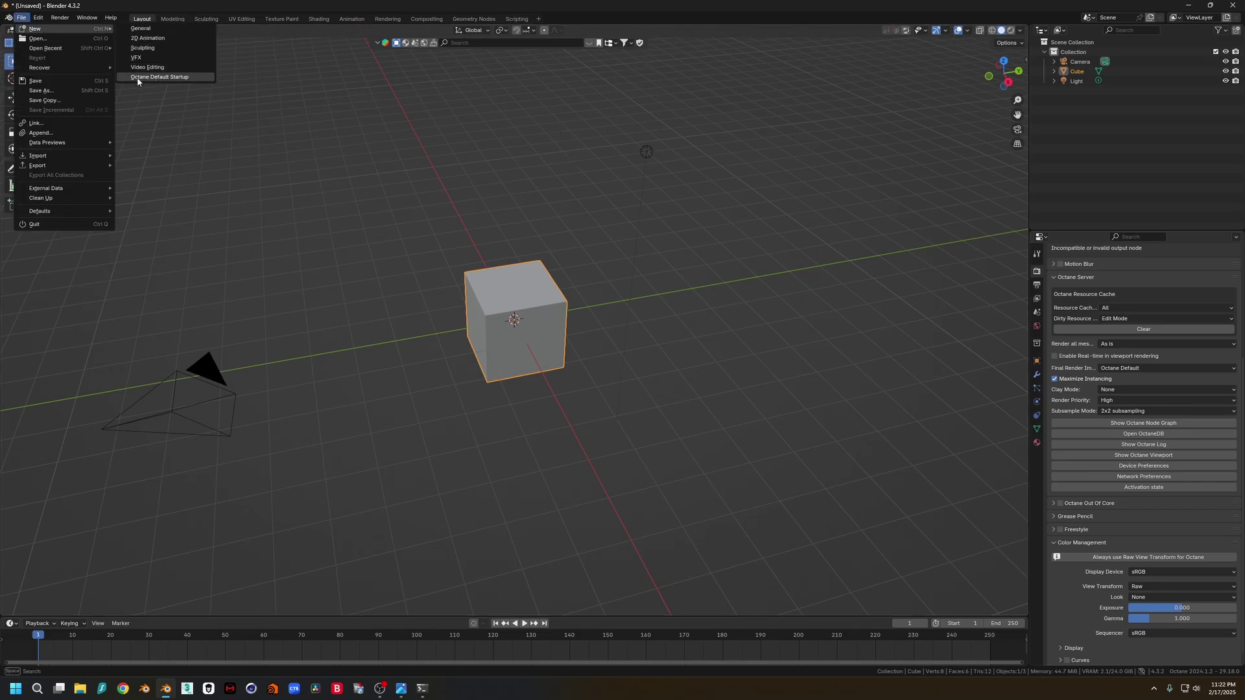
click(171, 78)
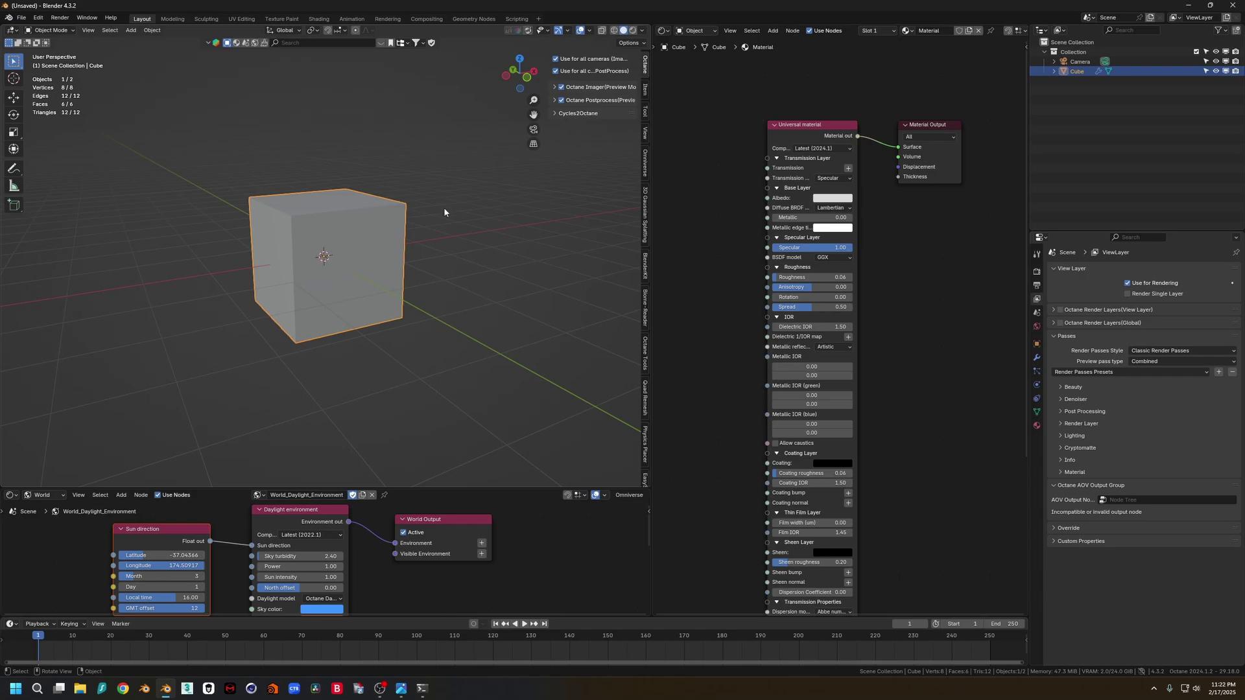
click(633, 32)
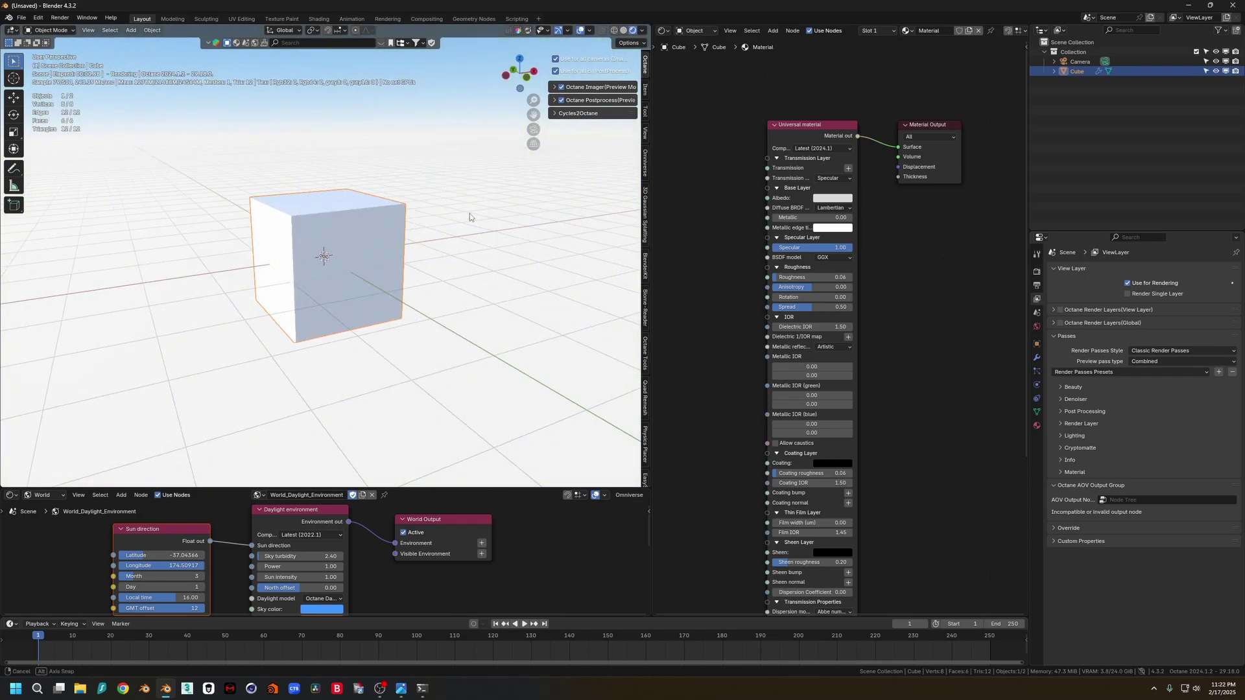
Switch the Octane render kernel to the Path tracing kernel
click(1036, 272)
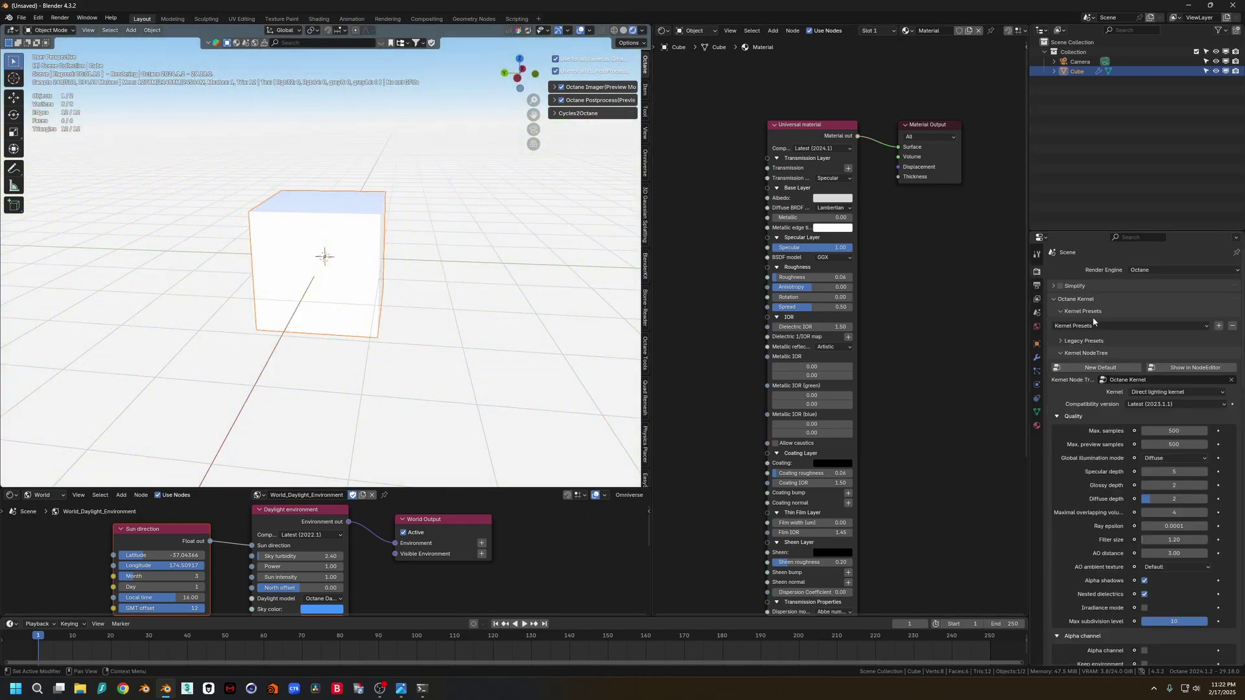
click(1161, 392)
click(1123, 450)
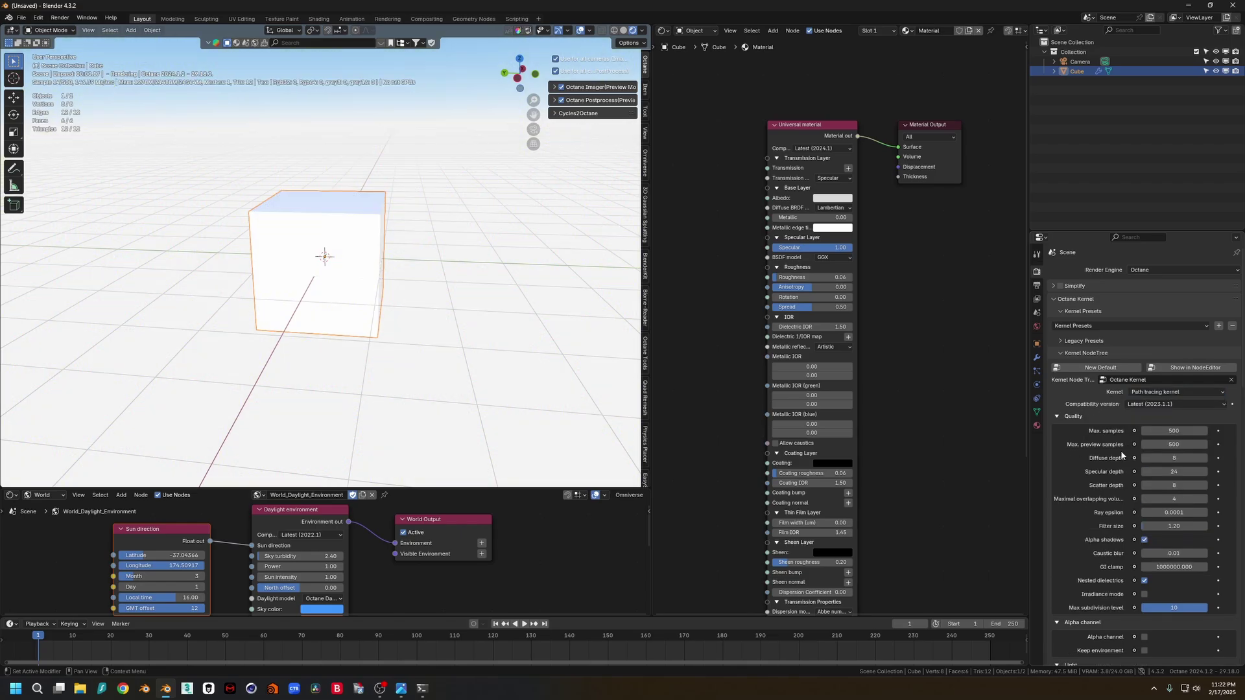
Set the kernel's diffuse and specular depth to 16, scatter depth to 12 and GI clamp to 100
click(1166, 458)
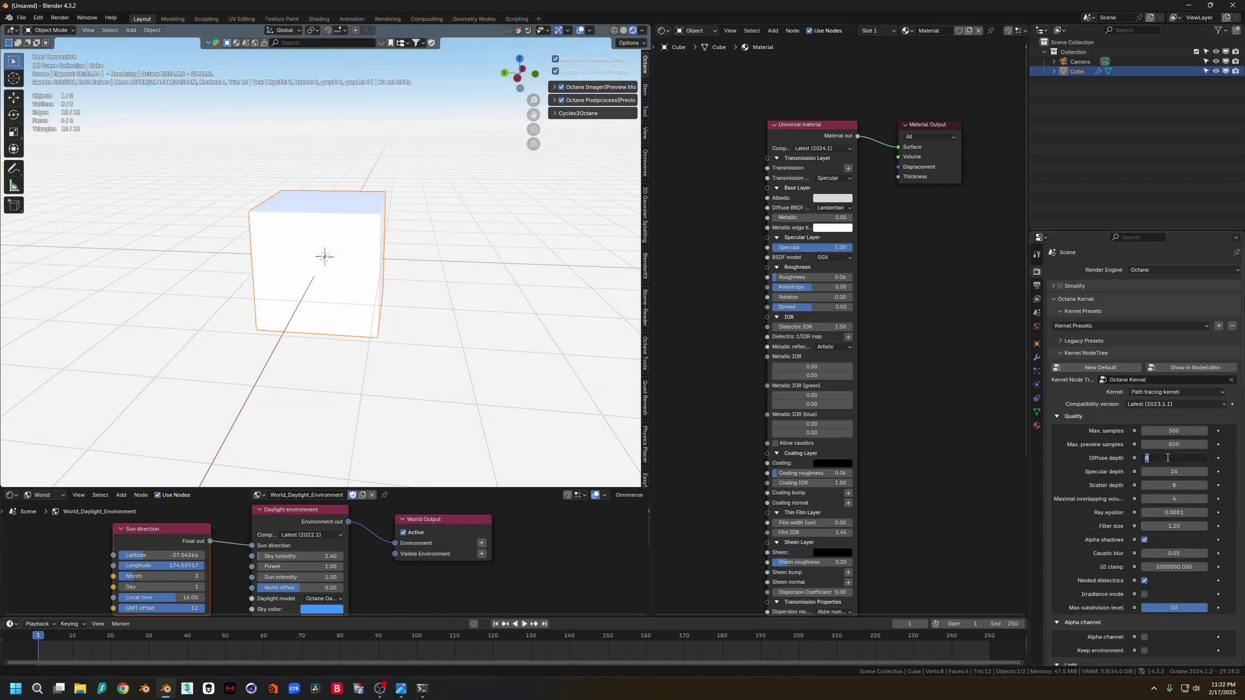
key(Tab)
text(16)
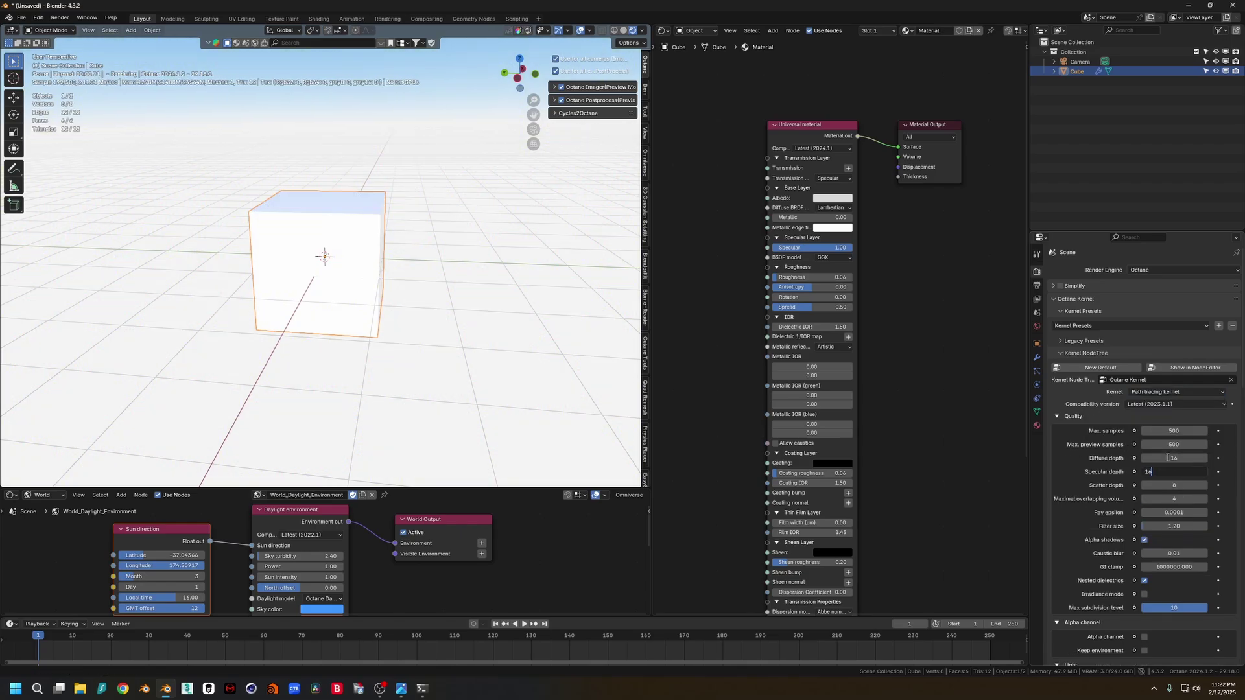
key(Tab)
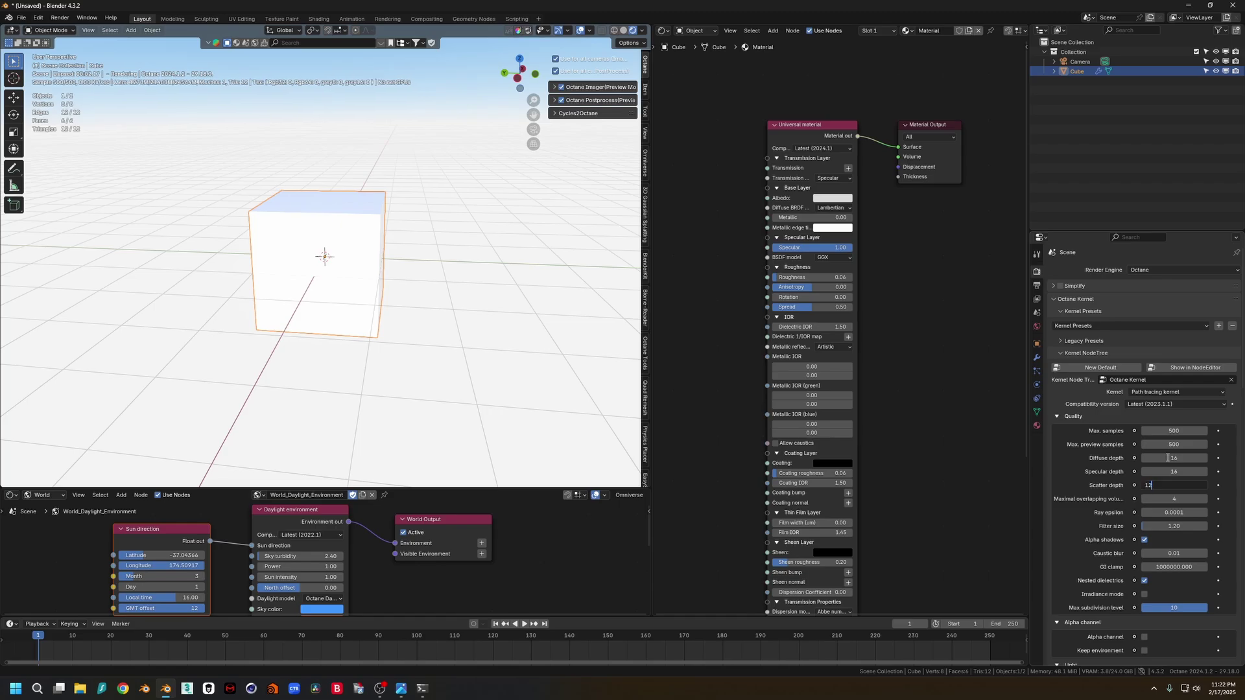
text(12)
key(Return)
click(1182, 568)
text(100)
key(Return)
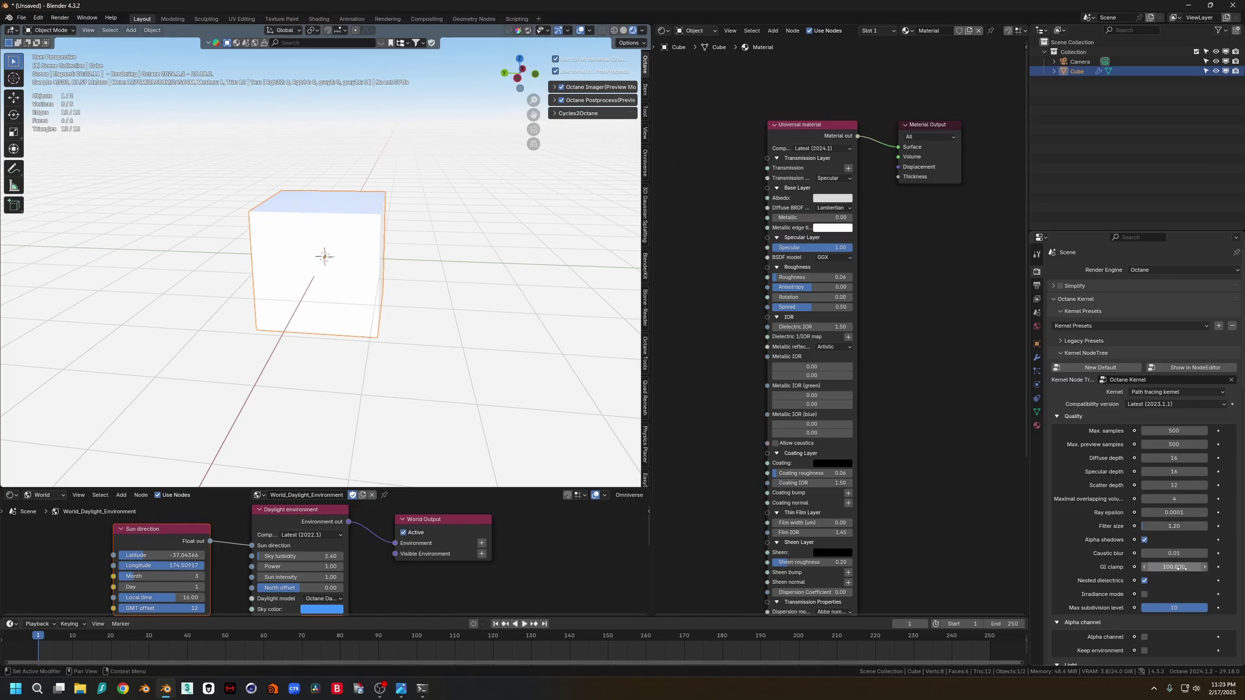
Return the viewport to solid shading and set the cube's dimensions to 20 in in X, 12 in in Y and 3 in in Z
mouse_move(415, 236)
middle_down()
mouse_move(466, 246)
mouse_move(415, 242)
middle_up()
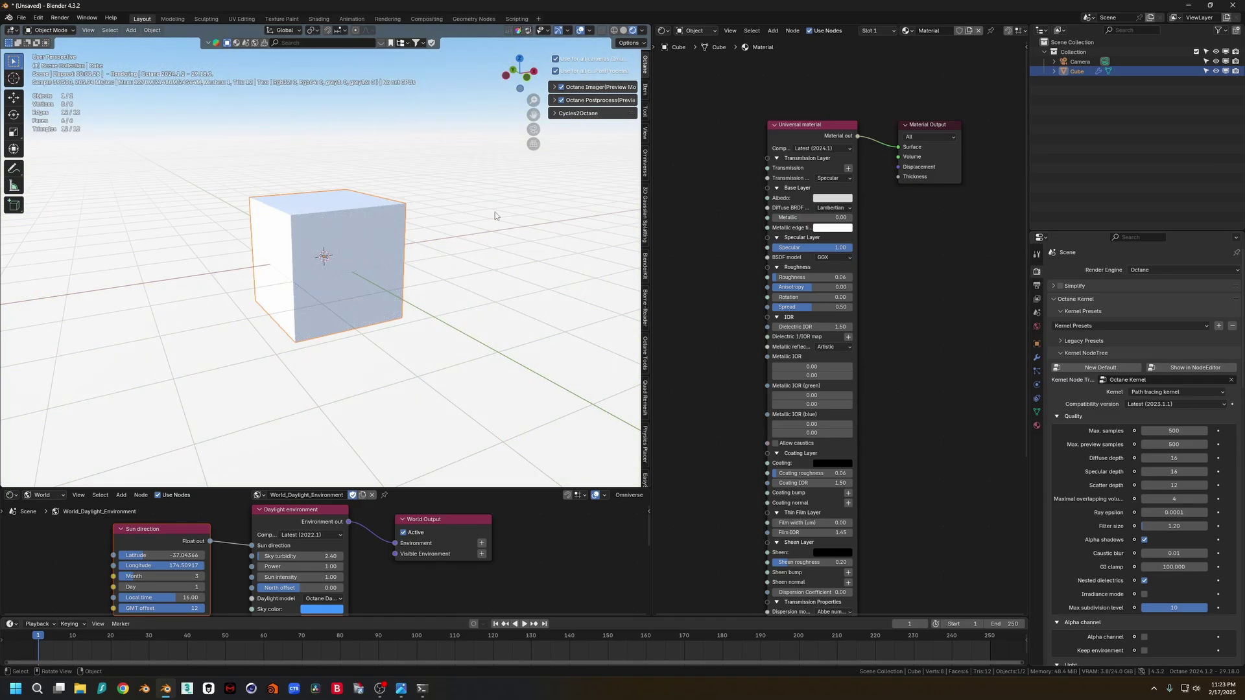
click(624, 31)
middle_drag(507, 166, 415, 214)
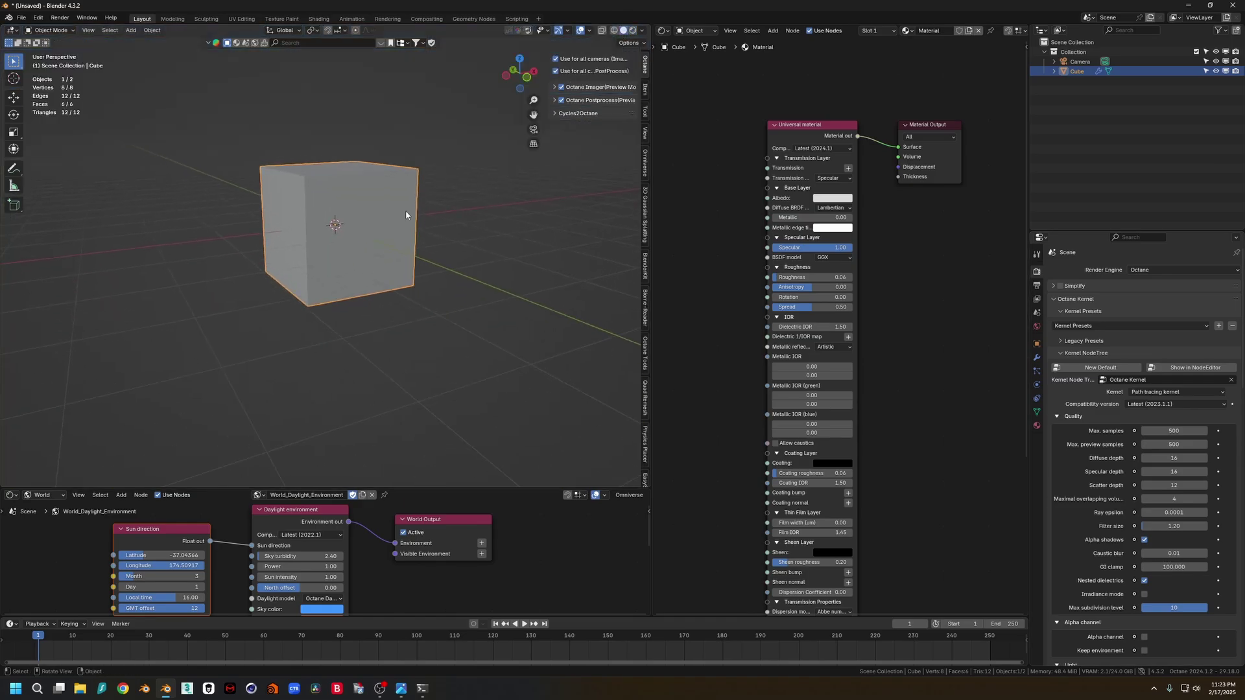
click(646, 90)
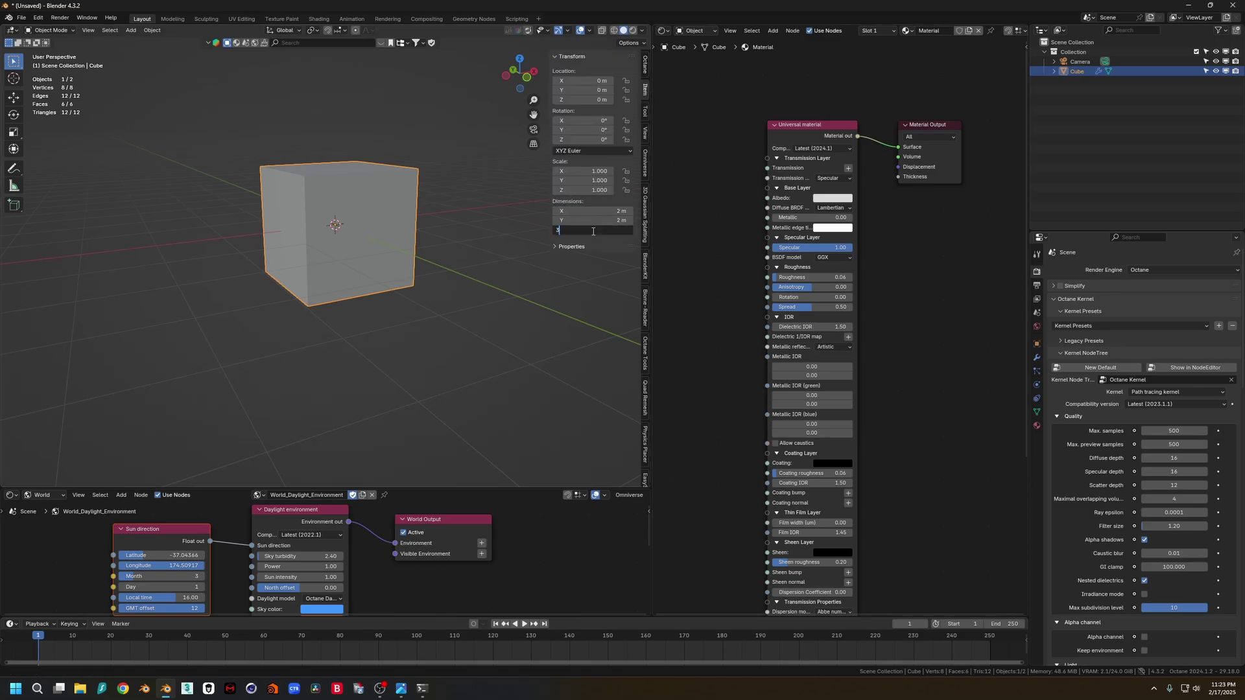
key(Return)
click(604, 212)
text(20in)
key(Return)
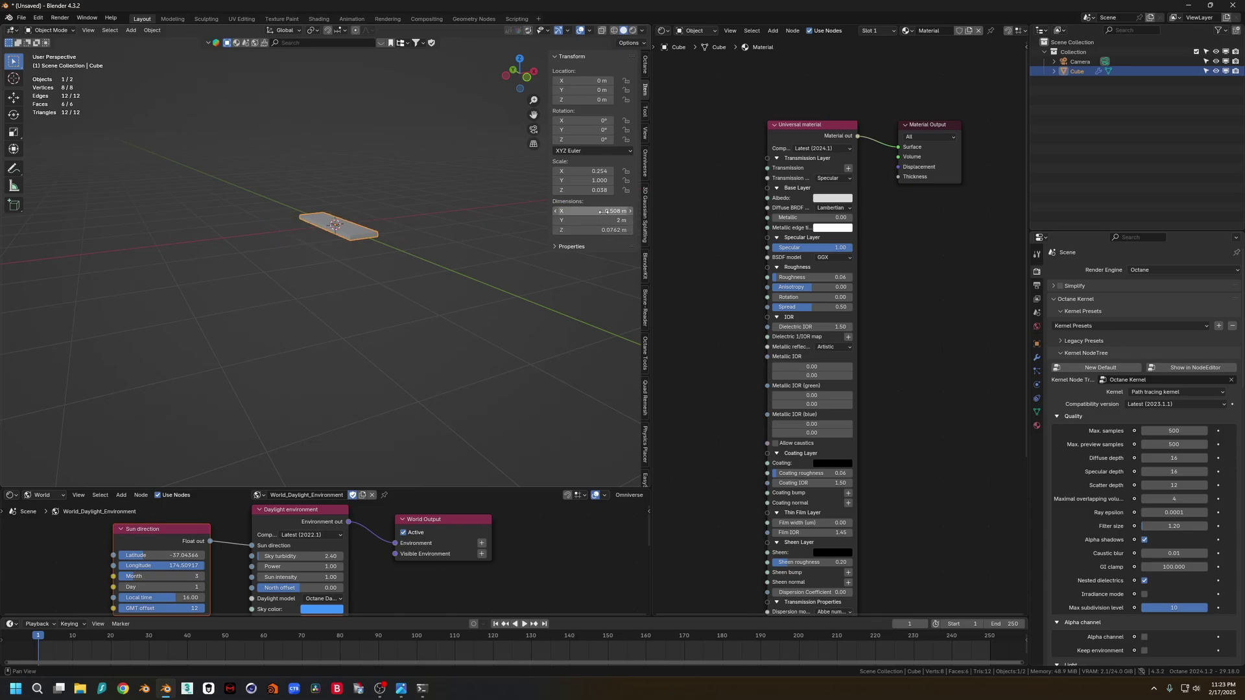
click(608, 220)
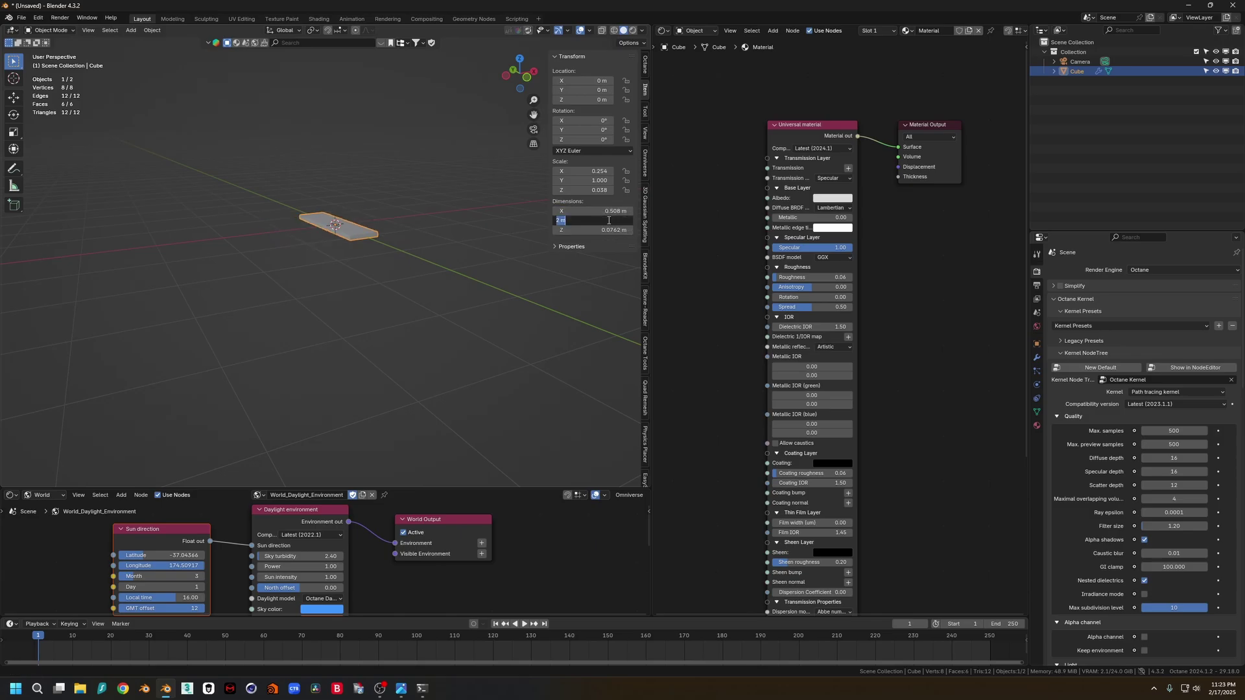
text(12in)
key(Return)
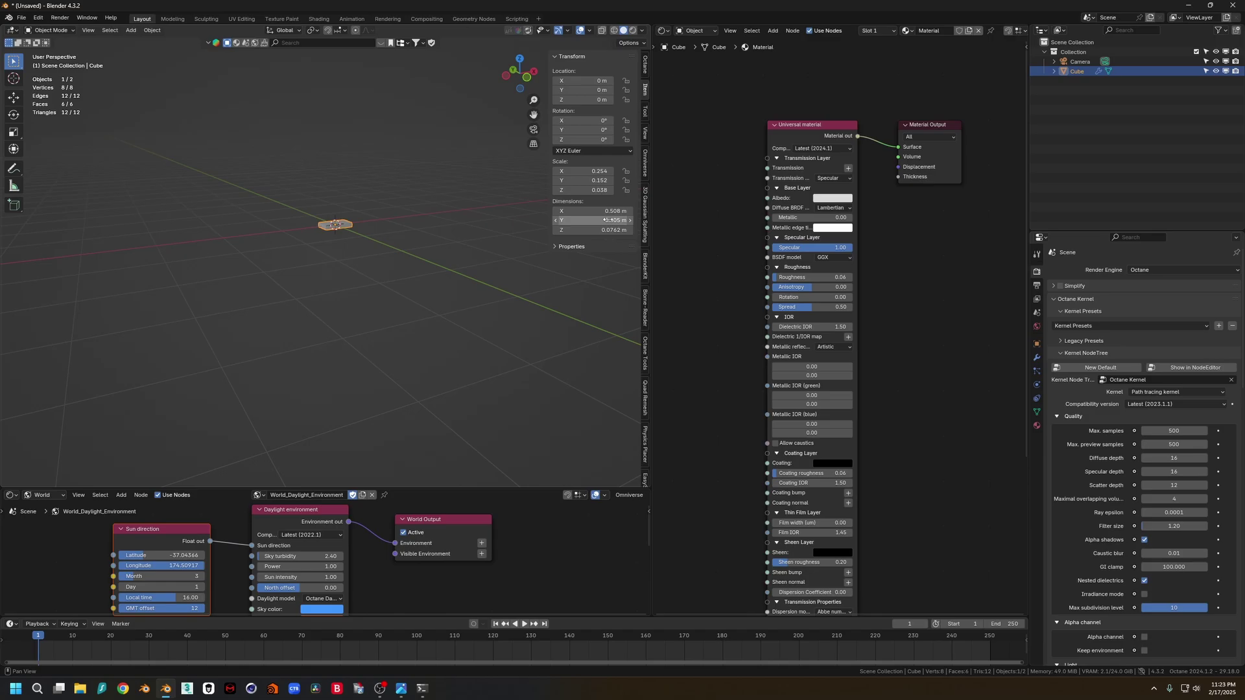
middle_drag(324, 220, 372, 314)
scroll(361, 216, up, 5)
key(Tab)
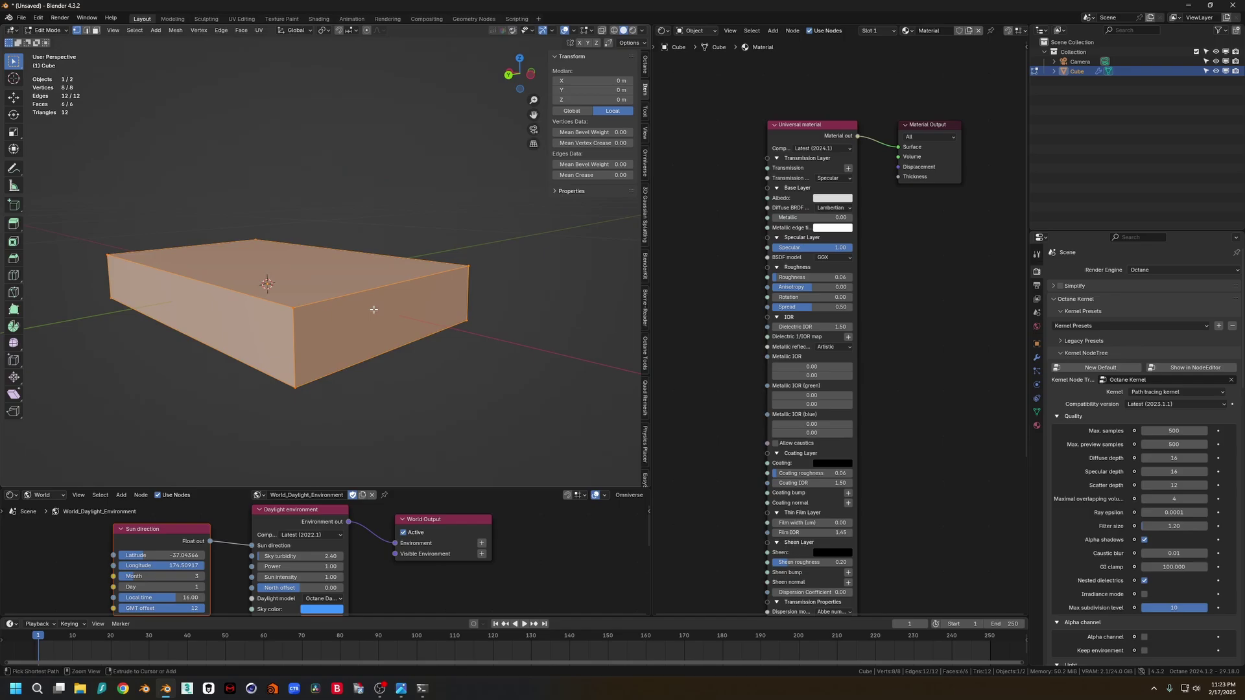
key(ctrl+b)
key(Escape)
key(Tab)
Apply the block's scale, then bevel all its edges with 5 segments and an offset of about 0.005 m
key(ctrl+a)
click(381, 302)
key(Tab)
key(ctrl+v)
key(Escape)
key(ctrl+v)
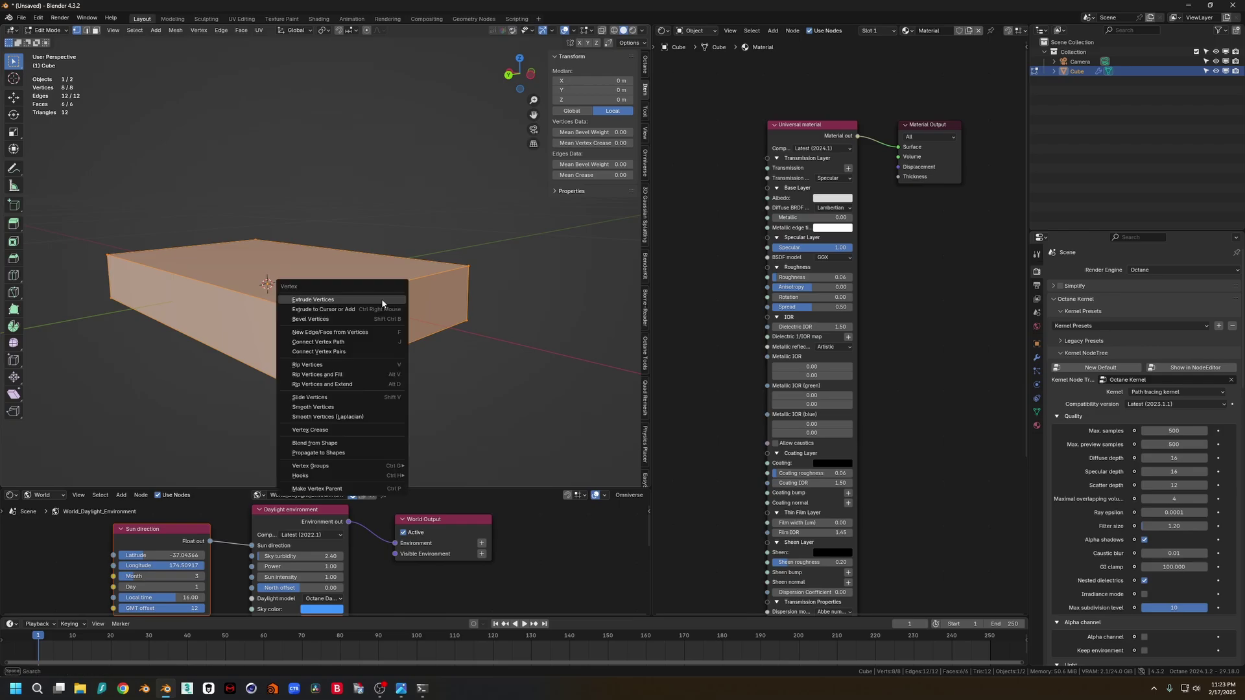
key(Escape)
key(ctrl+b)
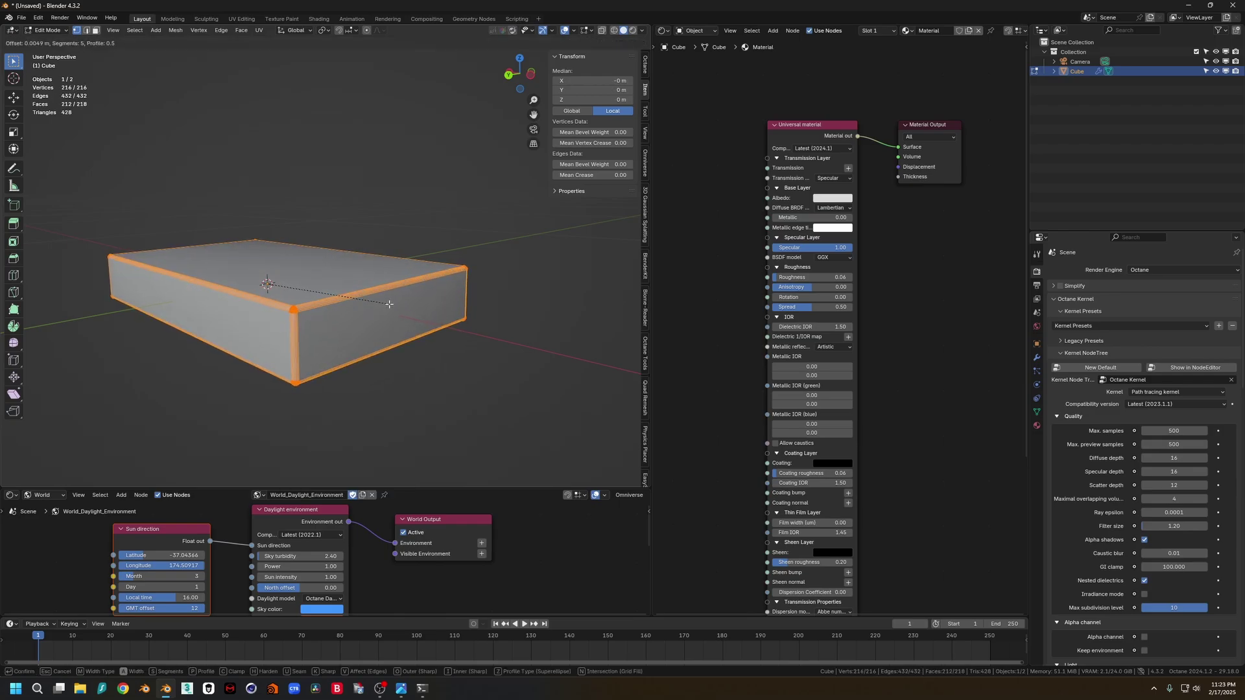
click(387, 303)
key(Tab)
middle_drag(430, 371, 398, 426)
Enlarge the world node editor, unlink the daylight environment and create a new world for the scene
click(472, 481)
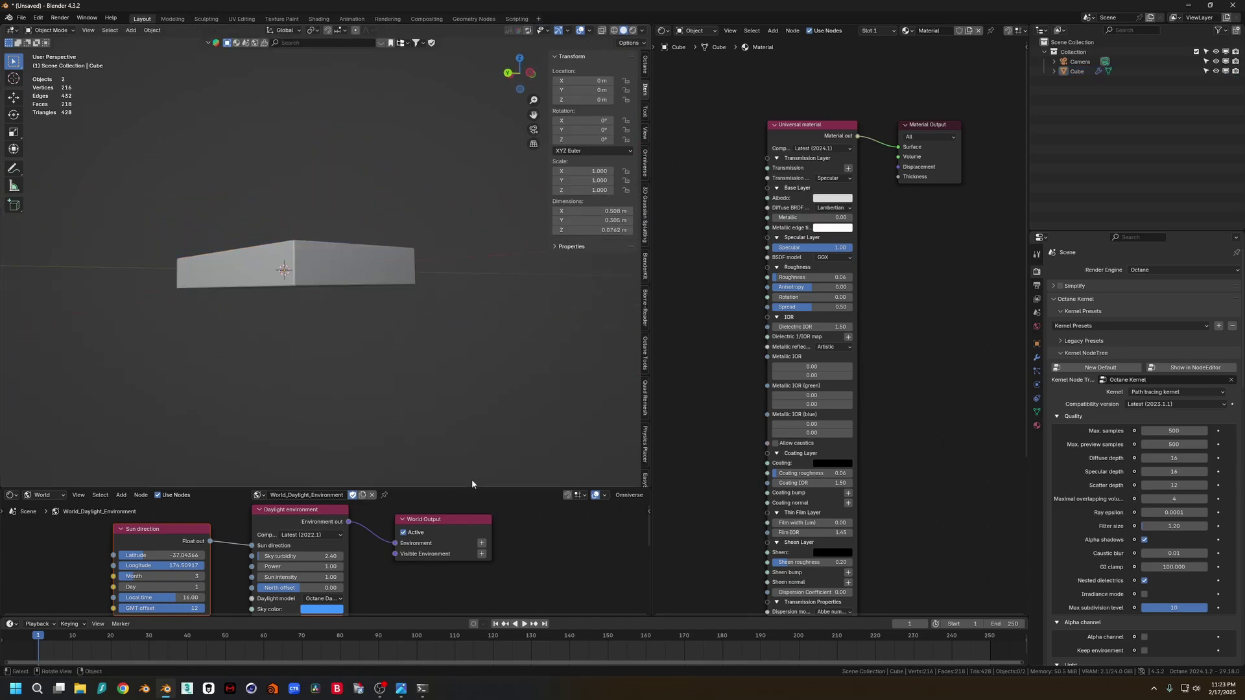
drag(473, 487, 468, 393)
middle_drag(421, 541, 426, 523)
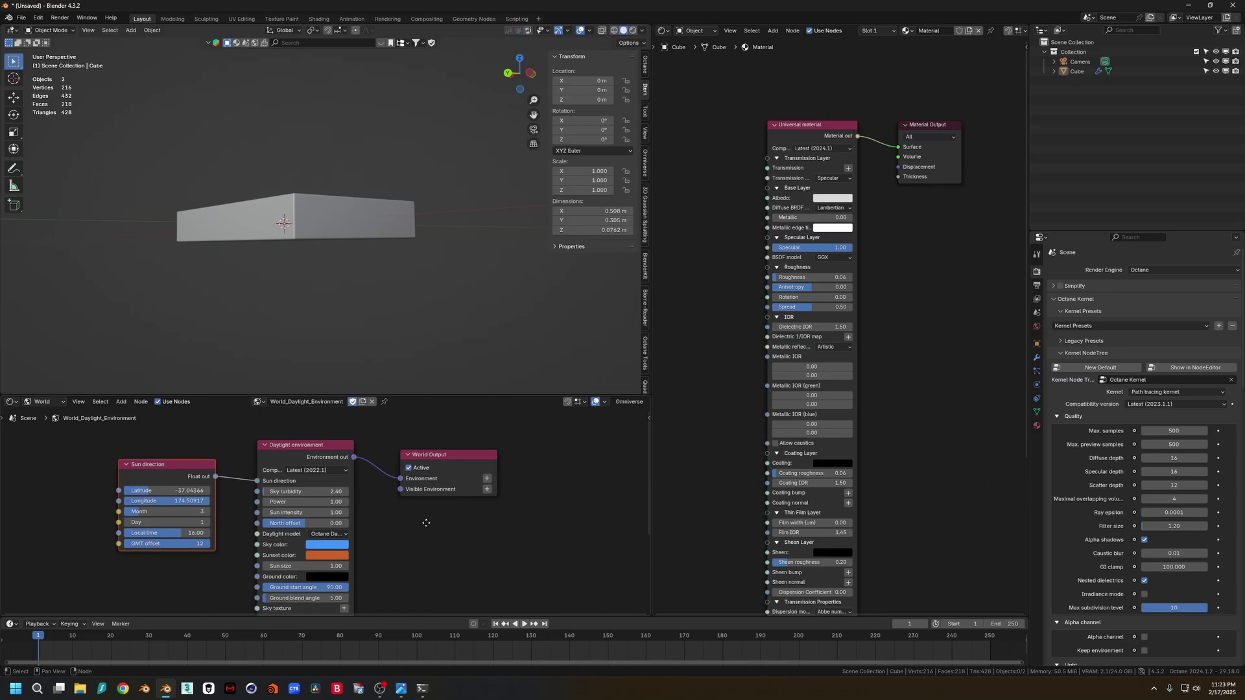
click(1036, 426)
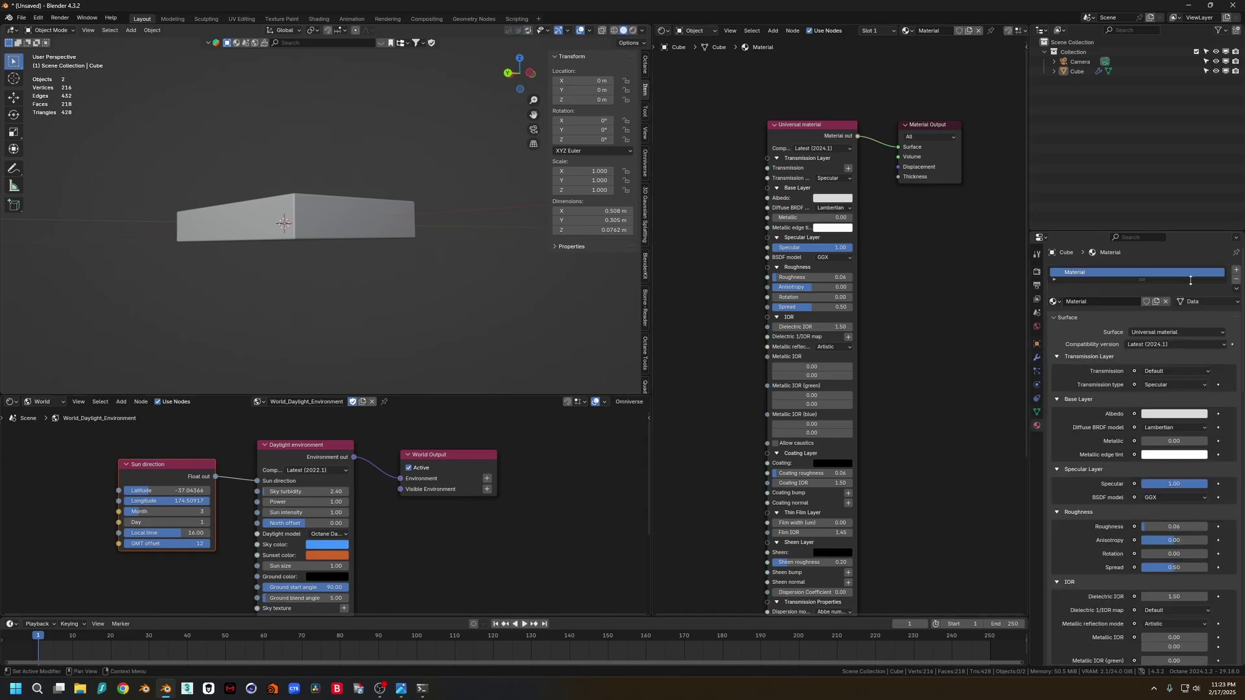
click(1037, 327)
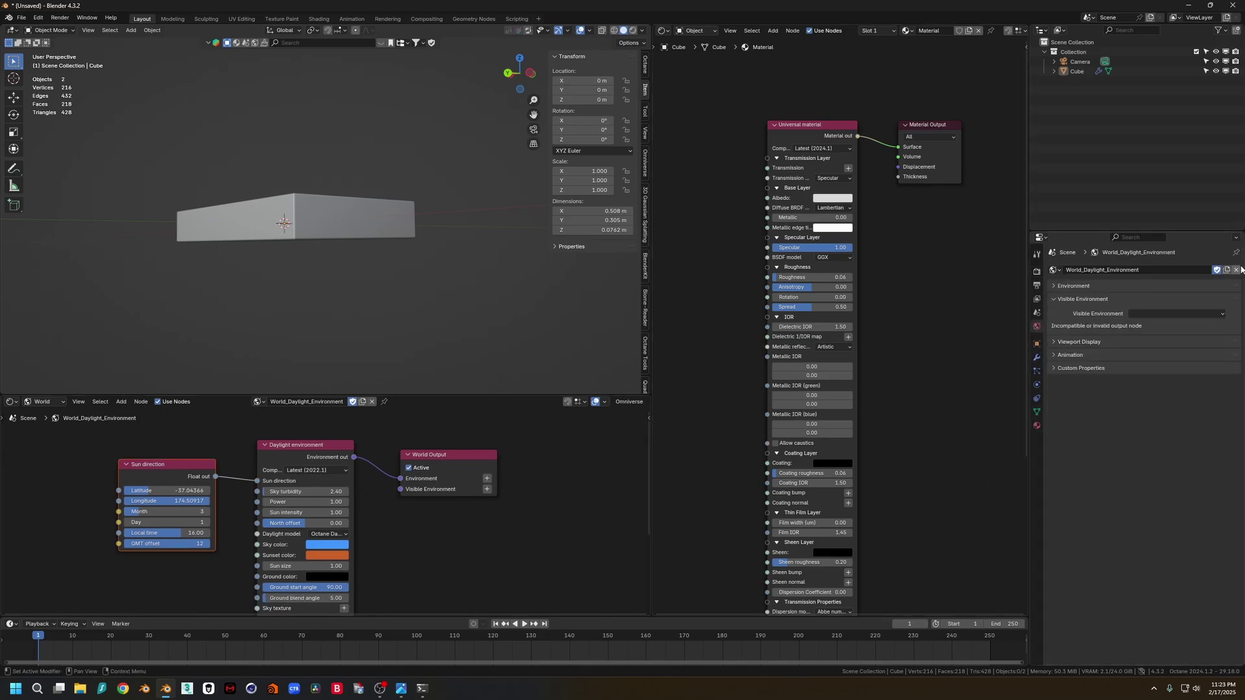
click(1235, 270)
click(1126, 270)
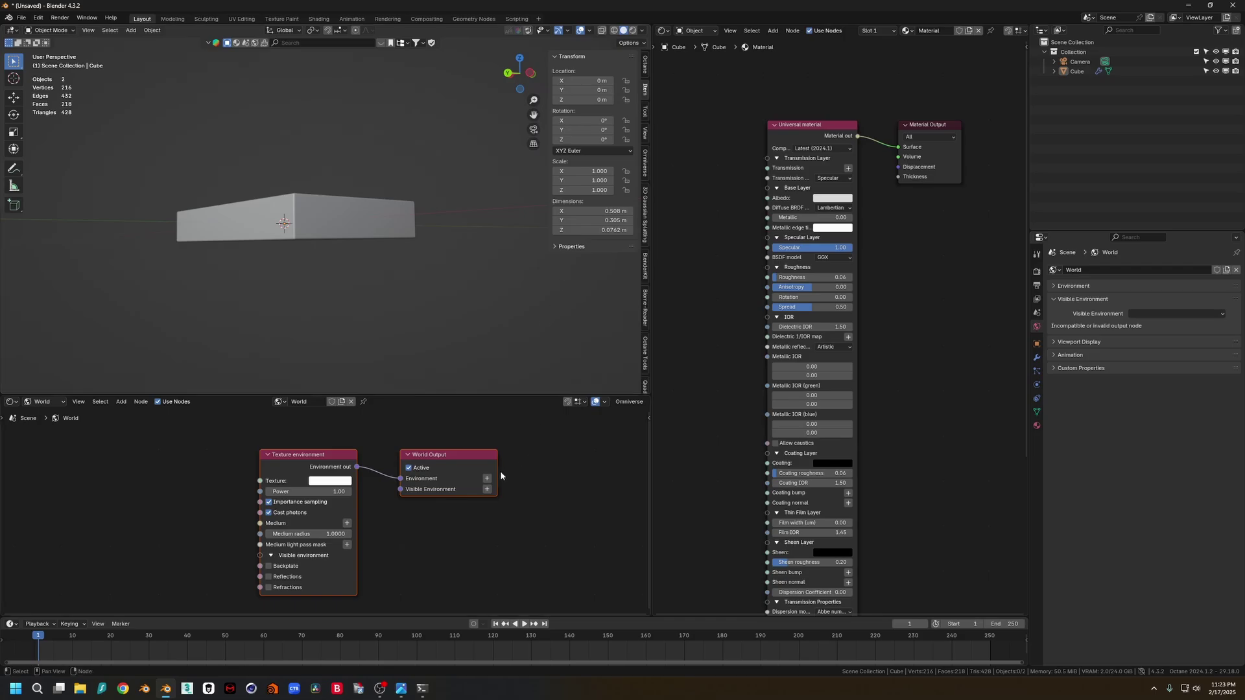
Preview the scene rendered and paste the RGB image node with the artist_wo… image, connecting it to the Texture environment's Texture input
click(633, 30)
mouse_move(422, 181)
middle_down()
mouse_move(379, 242)
mouse_move(509, 359)
middle_up()
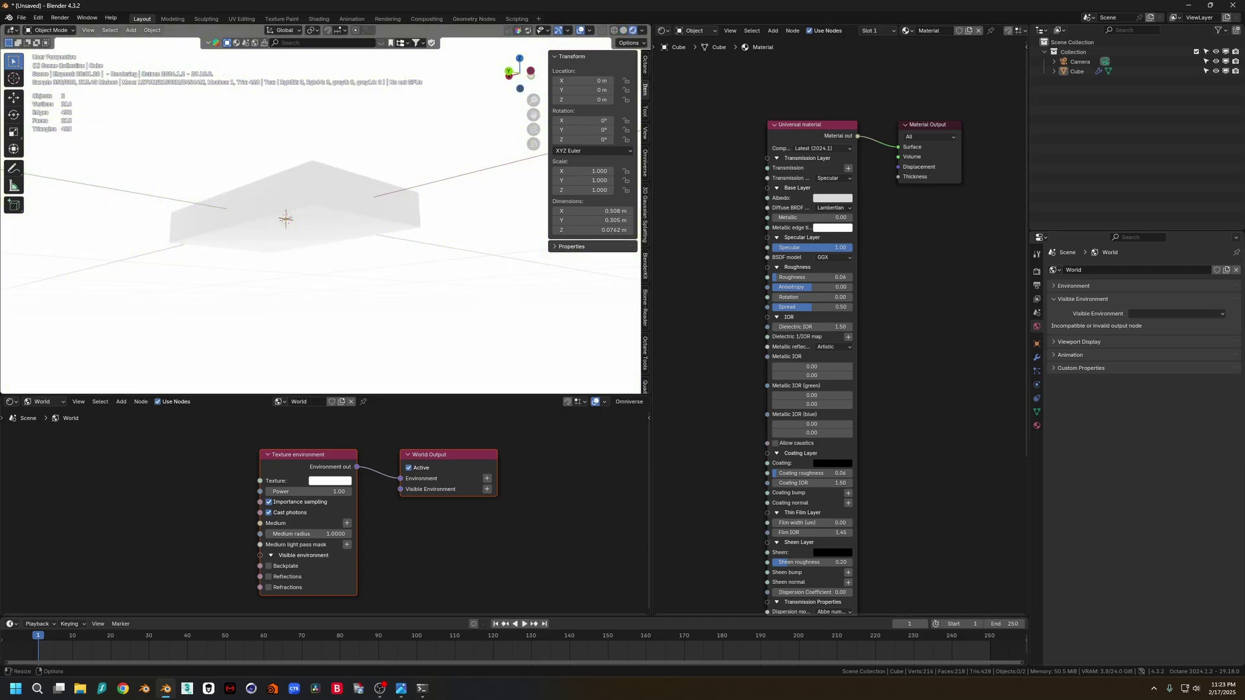
key(ctrl+v)
drag(210, 482, 260, 481)
middle_drag(227, 266, 304, 214)
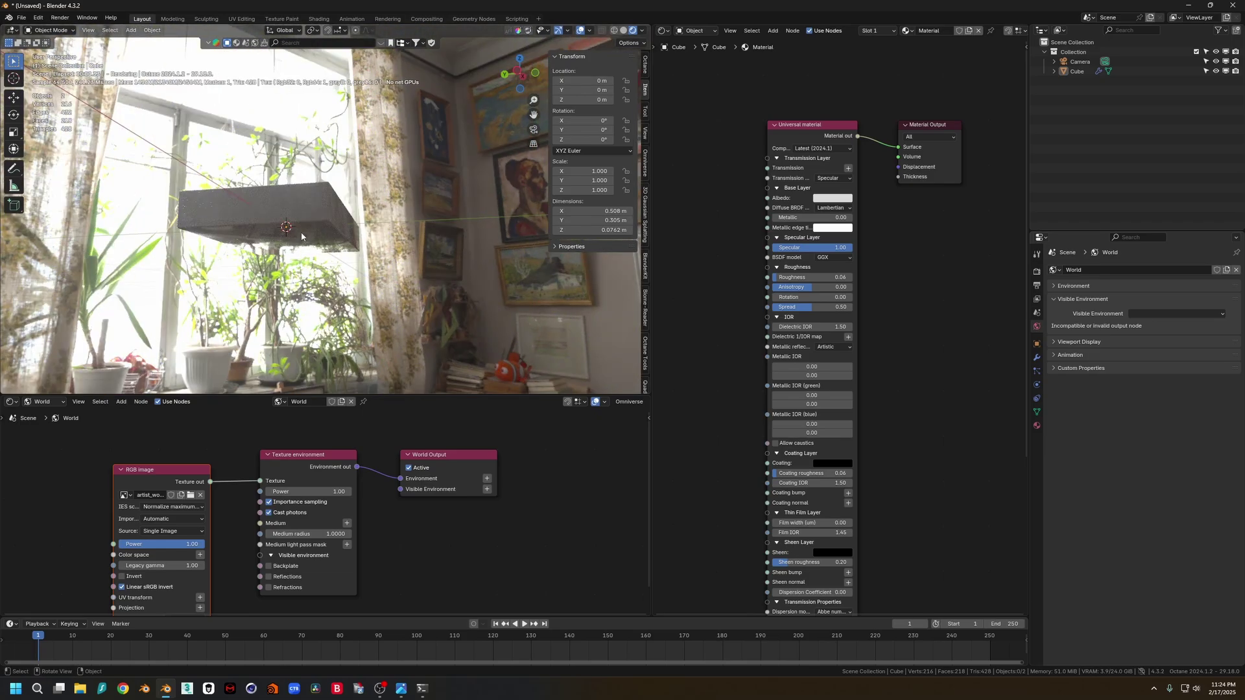
Replace the block's Universal material node with a Standard surface material and connect it to the Material Output
drag(790, 140, 785, 133)
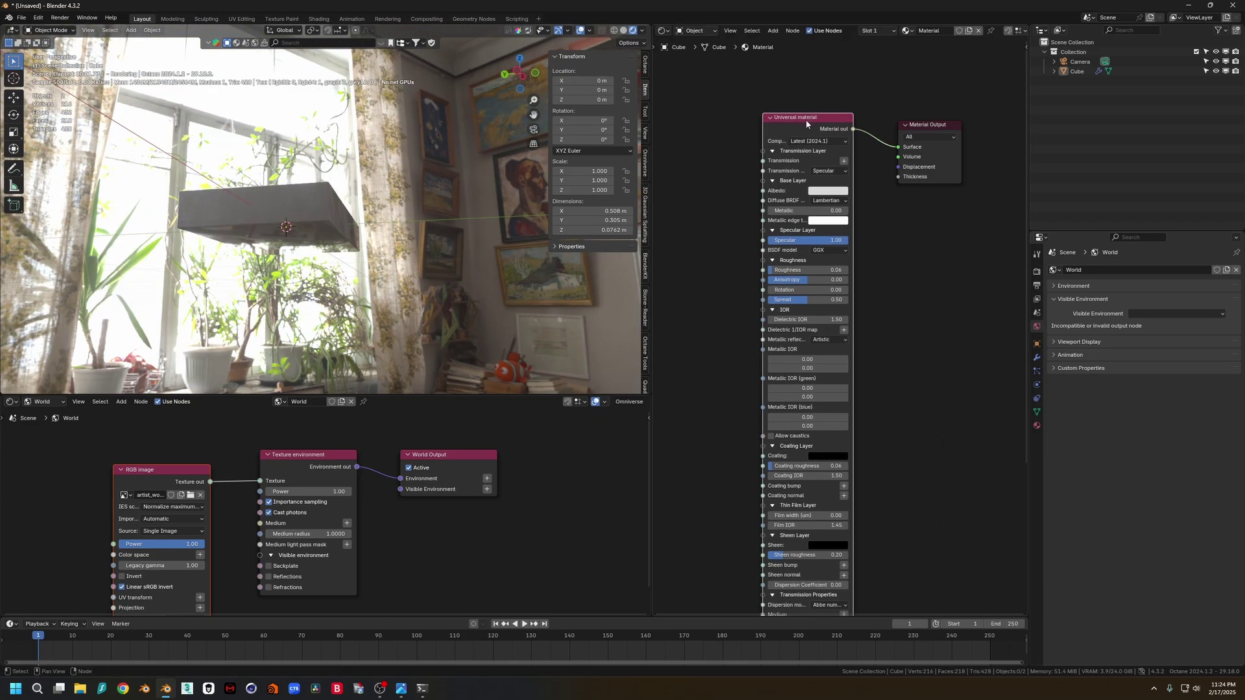
key(x)
key(shift+a)
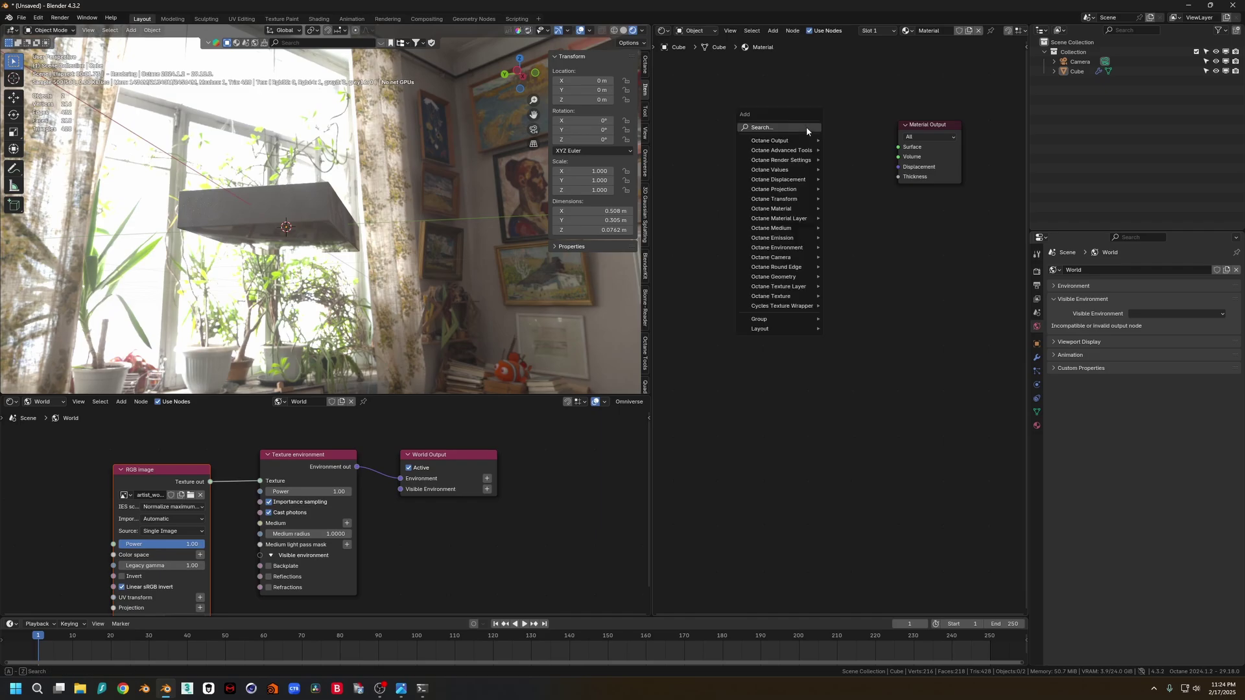
text(stand)
key(Down)
key(Return)
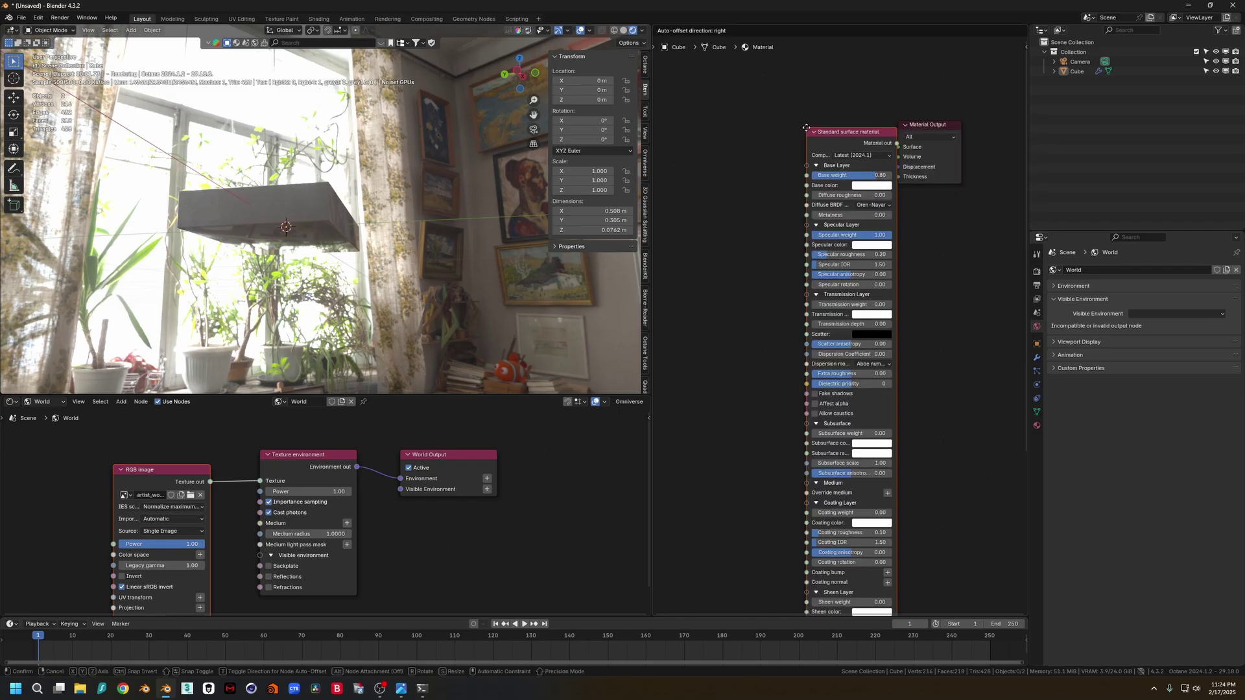
click(735, 79)
ctrl+shift+click(789, 102)
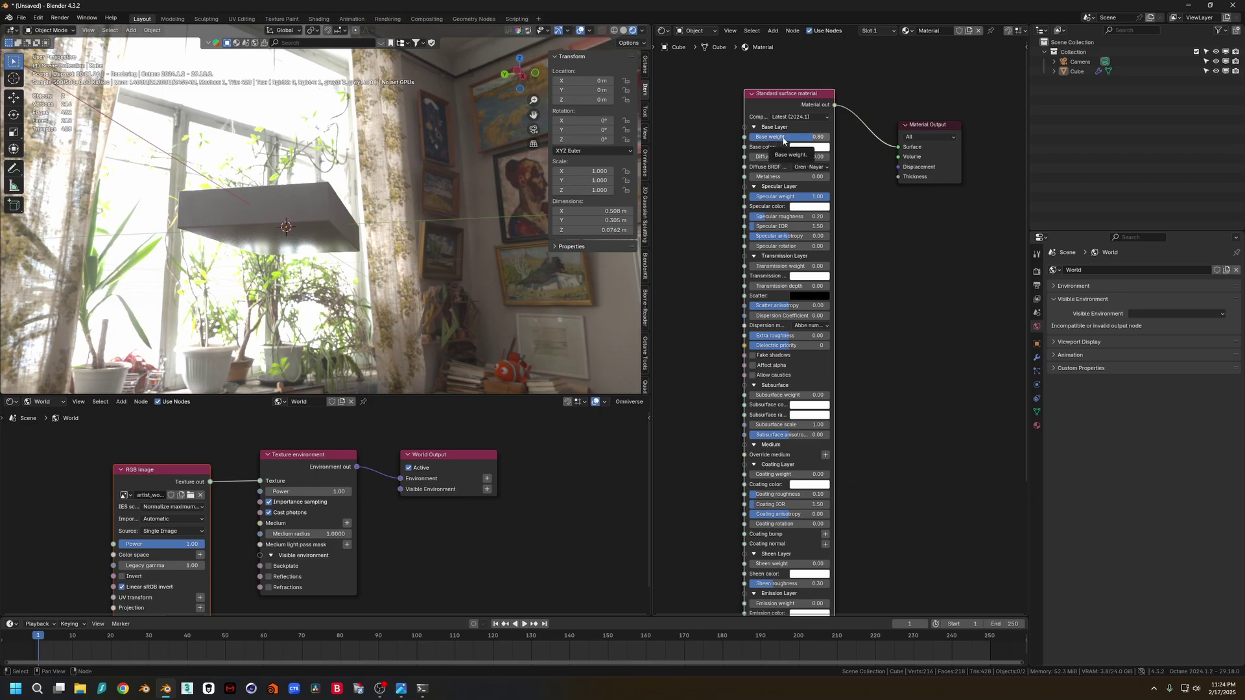
Set the Standard surface material's Base weight to 1.00 and its Diffuse BRDF model to Lambertian
drag(790, 137, 841, 150)
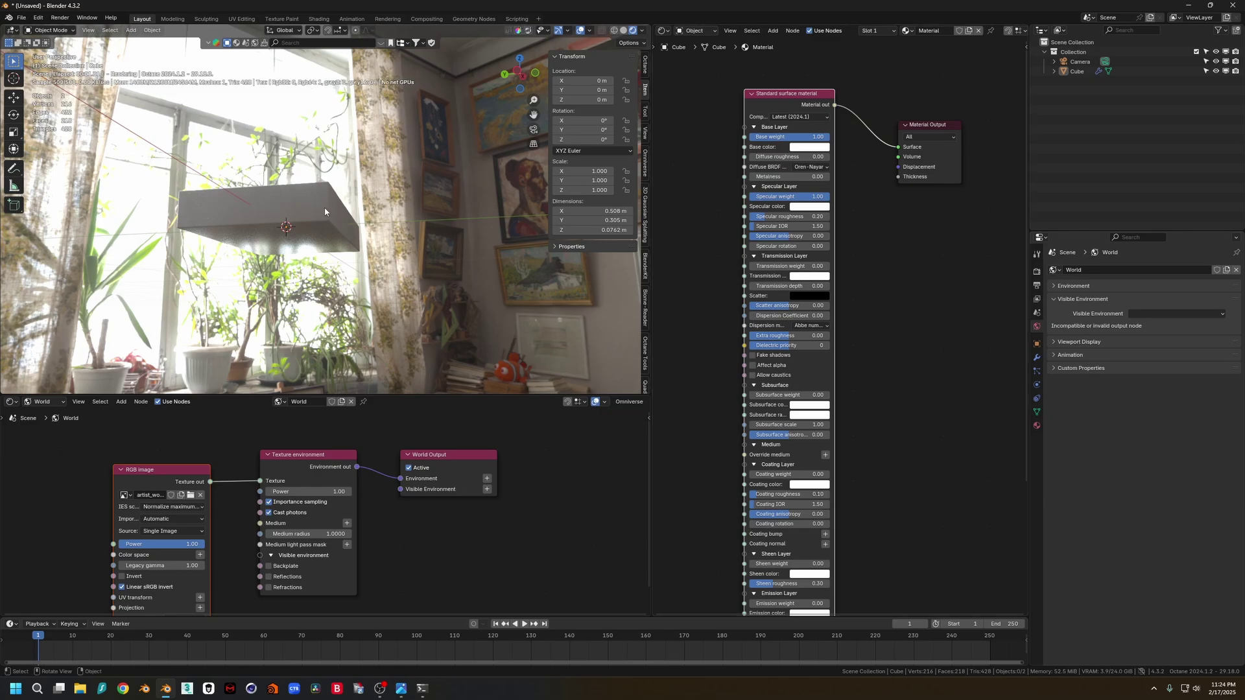
middle_drag(334, 200, 489, 203)
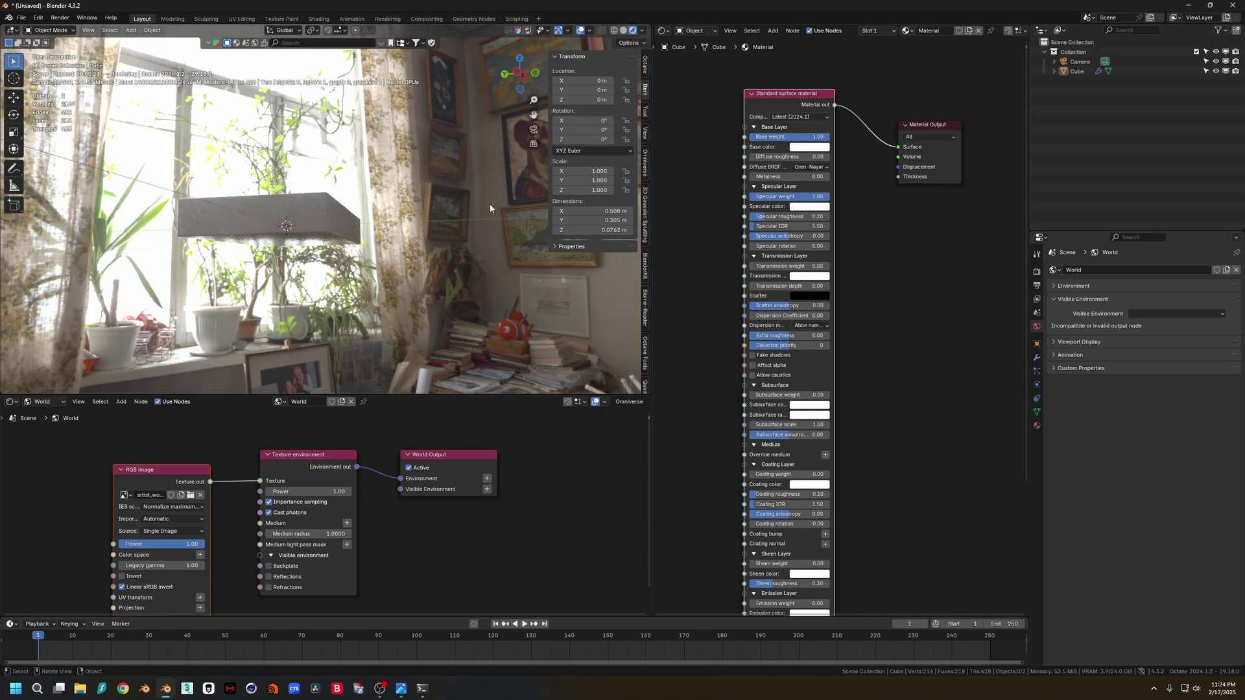
drag(806, 140, 832, 196)
click(812, 166)
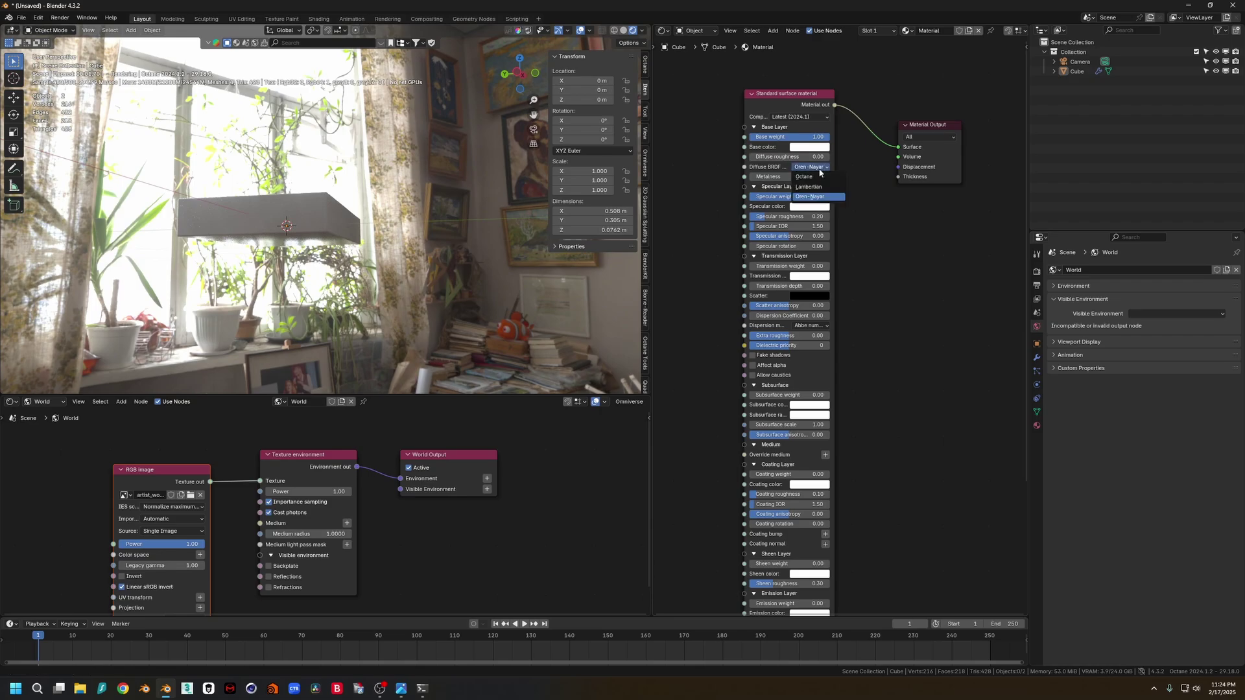
click(818, 187)
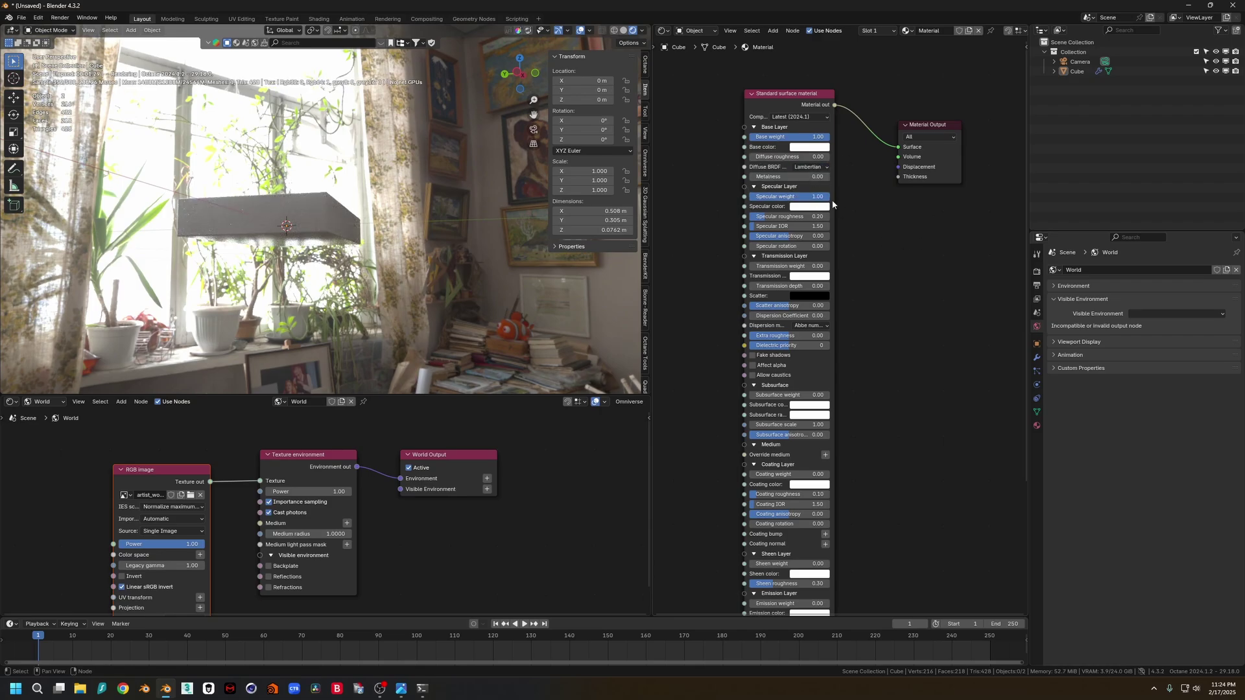
Raise the Subsurface weight of the block's material to 1.00
scroll(843, 392, down, 4)
middle_drag(878, 413, 863, 278)
scroll(857, 263, up, 5)
middle_drag(835, 229, 887, 295)
scroll(831, 295, up, 5)
middle_drag(807, 200, 913, 239)
scroll(873, 245, down, 1)
drag(827, 219, 937, 219)
Add an Octane Area Light and raise it along Z to about 0.74 m above the block
scroll(317, 260, up, 5)
mouse_move(305, 252)
middle_down()
mouse_move(316, 260)
mouse_move(317, 201)
mouse_move(405, 216)
middle_up()
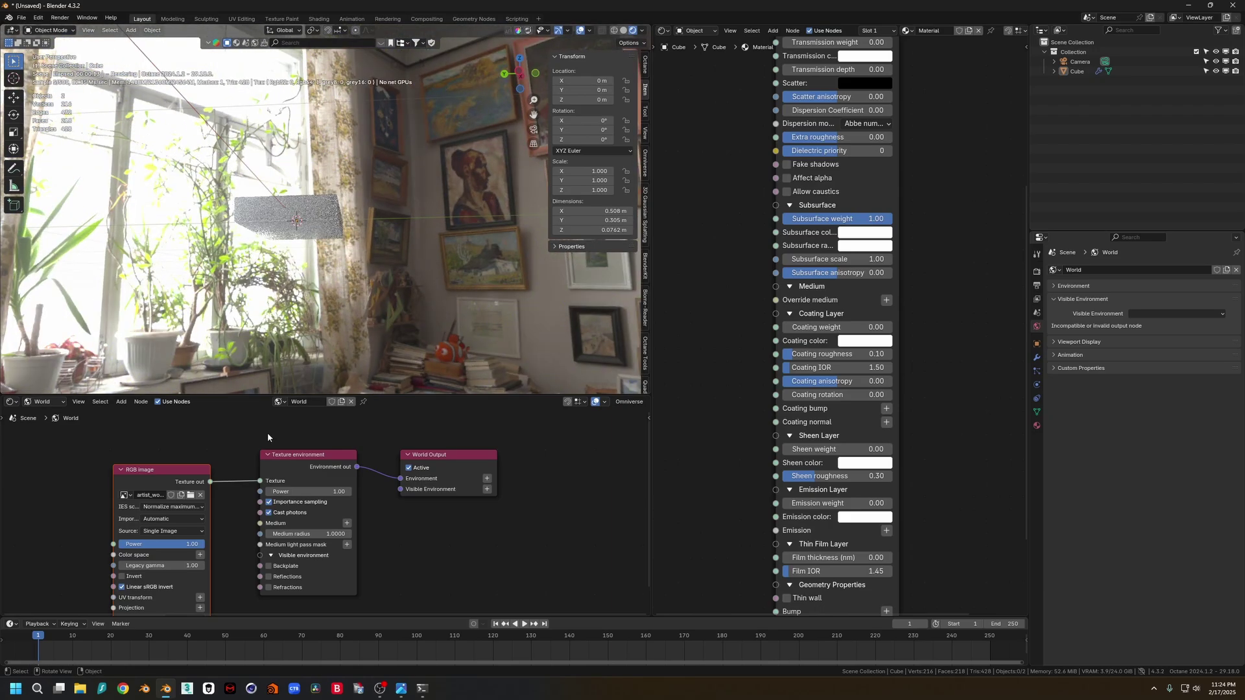
middle_drag(353, 175, 361, 209)
key(shift+a)
mouse_move(359, 209)
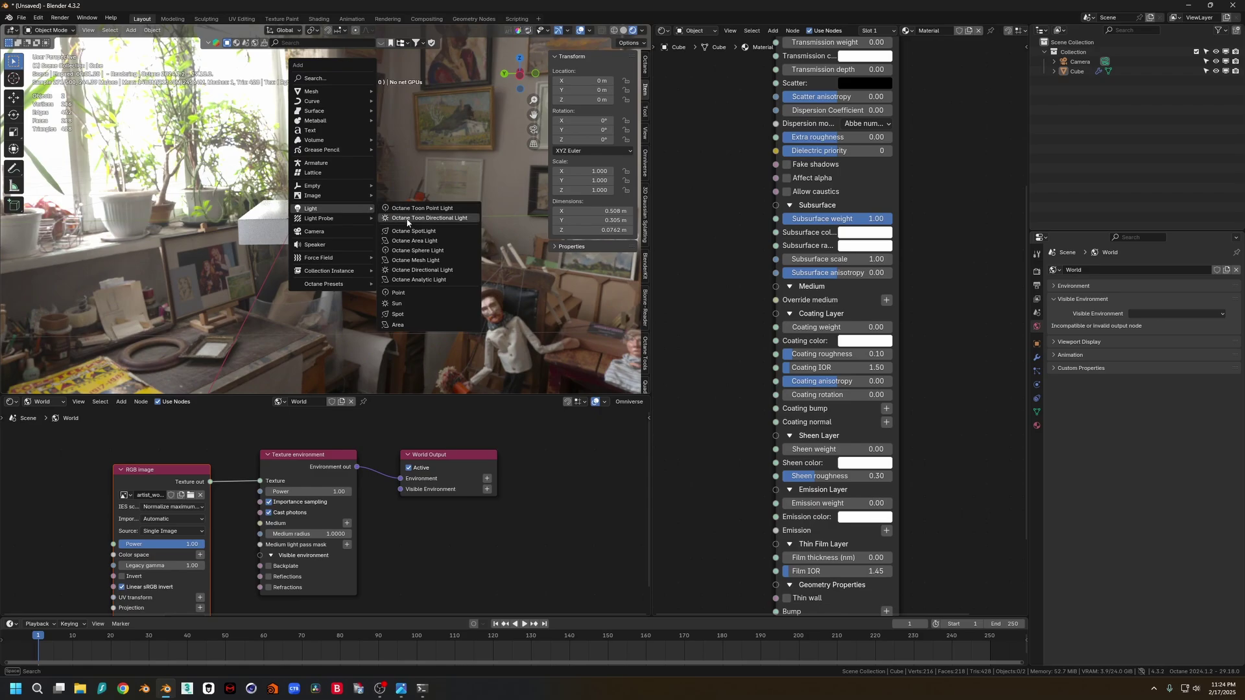
click(415, 241)
middle_drag(423, 240, 371, 234)
key(g)
key(z)
click(367, 125)
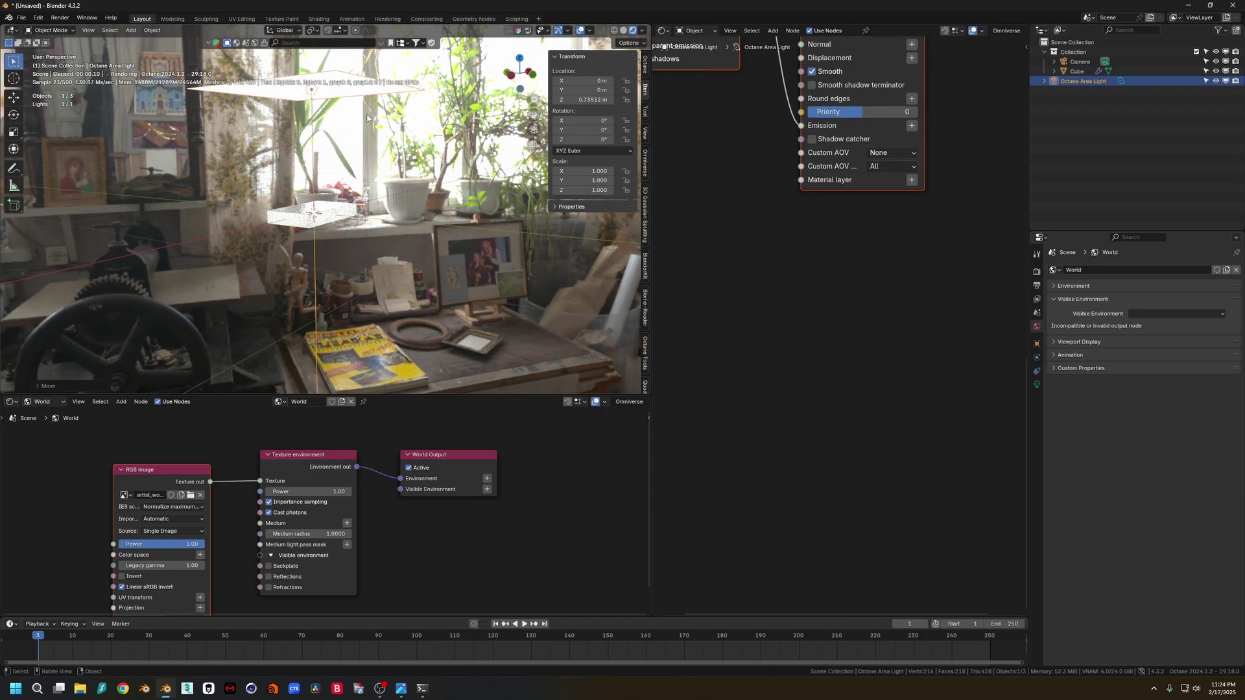
From the top view, enlarge the area light to a scale of about 1.5 and move it along X to about 1.29 m
key(KP_7)
key(s)
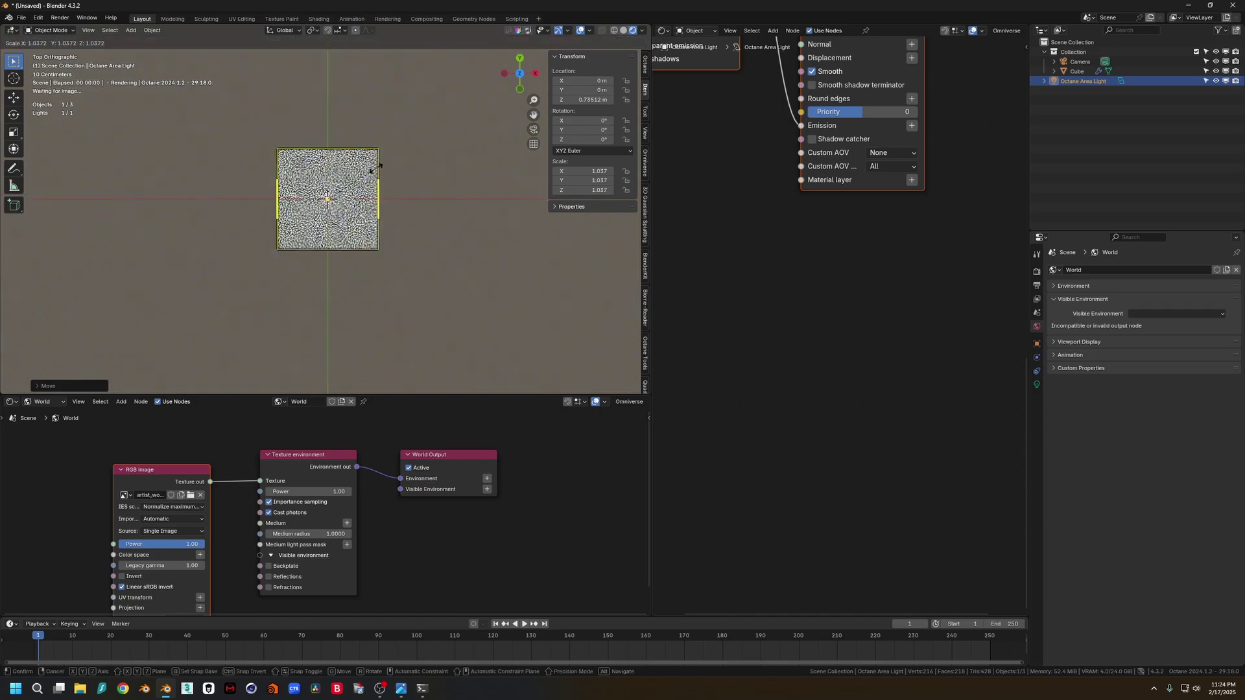
click(440, 178)
mouse_move(440, 177)
middle_down()
mouse_move(438, 163)
mouse_move(494, 119)
mouse_move(391, 187)
mouse_move(368, 222)
mouse_move(445, 212)
mouse_move(355, 219)
mouse_move(367, 187)
mouse_move(316, 207)
middle_up()
key(g)
key(x)
click(459, 160)
Aim the area light at the block and raise it to about 1.37 m
key(shift+t)
click(367, 221)
drag(315, 208, 361, 139)
middle_drag(361, 139, 368, 173)
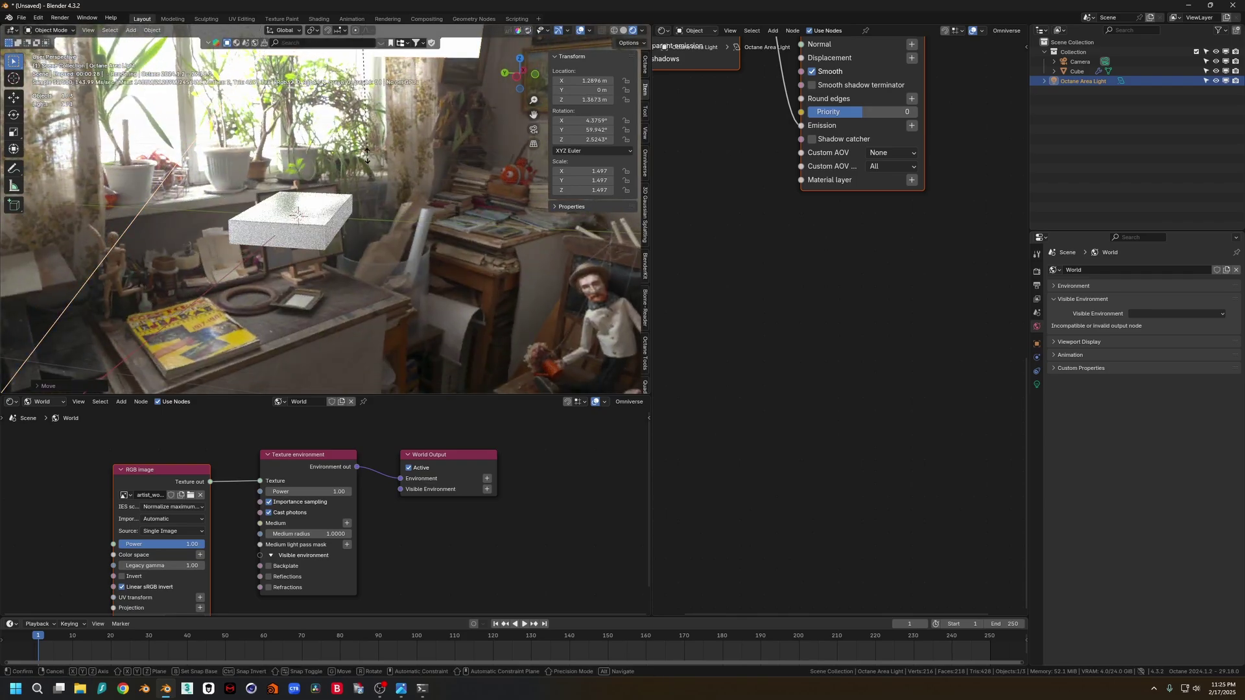
Enlarge the area light to a scale of about 1.62 and tilt it to about 46.5° around Y
key(s)
click(450, 161)
key(r)
click(319, 238)
middle_drag(319, 235, 317, 169)
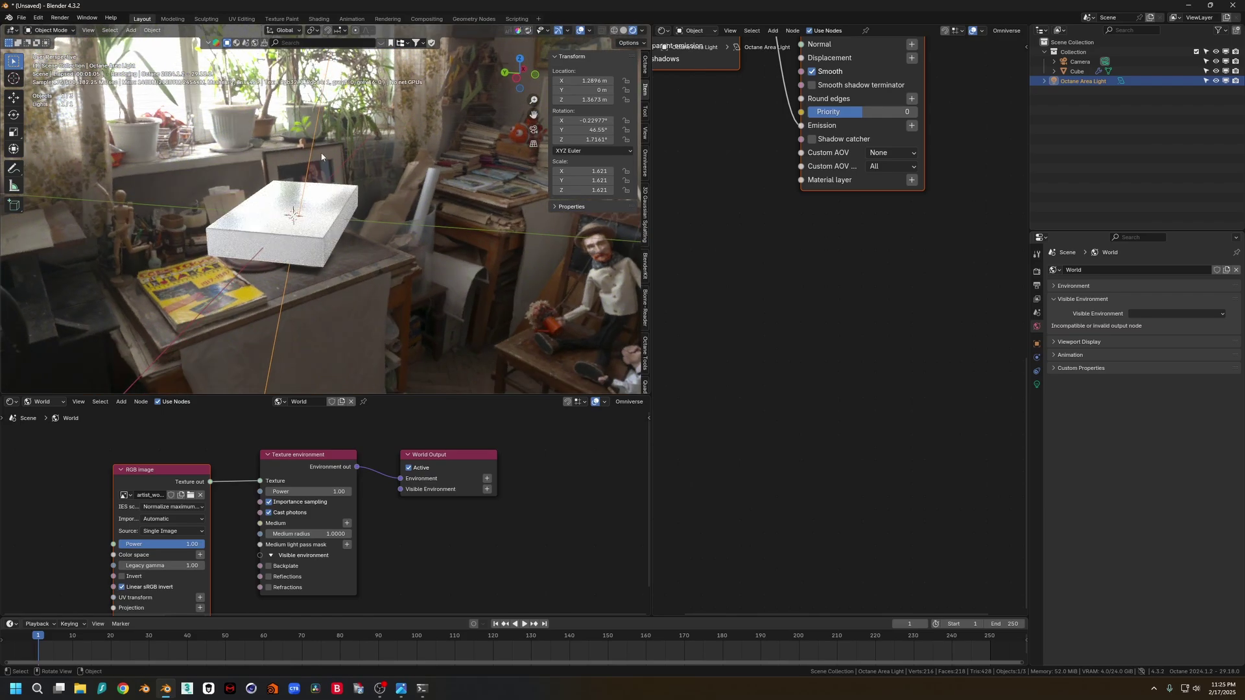
key(r)
click(310, 167)
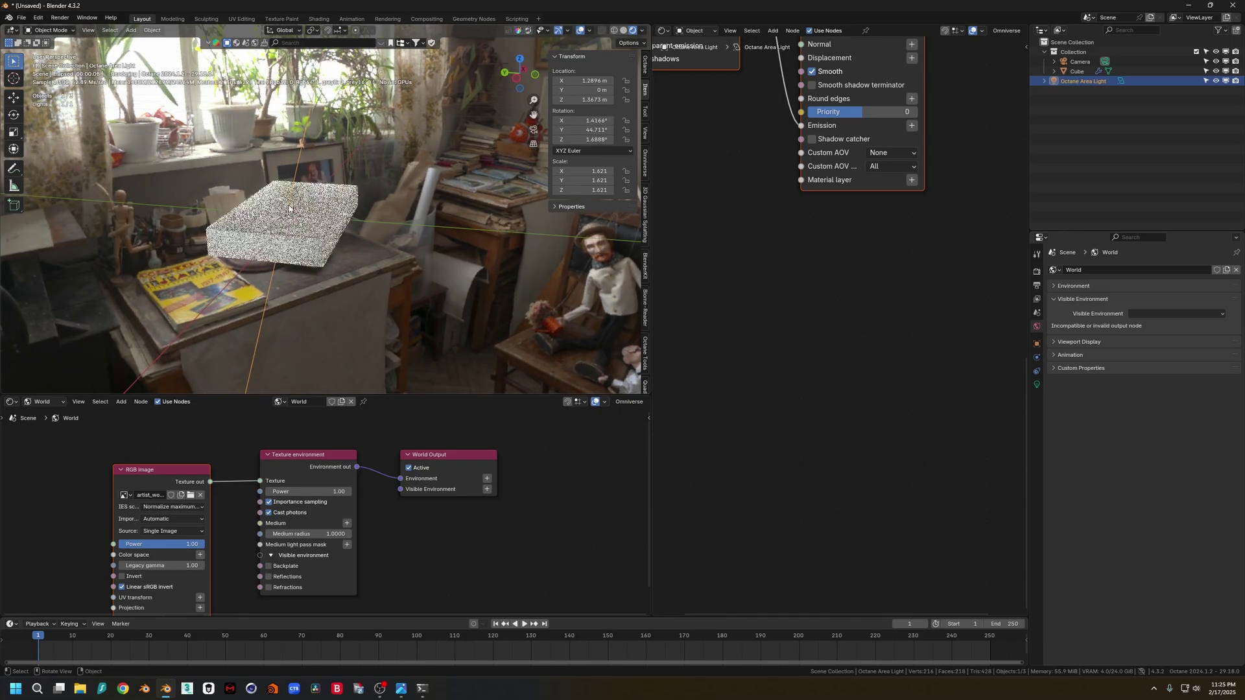
key(r)
Select the block and change its material's Subsurface color to a pinkish red
mouse_move(364, 208)
middle_down()
mouse_move(313, 207)
mouse_move(358, 208)
middle_up()
middle_drag(853, 231, 874, 407)
mouse_move(768, 291)
middle_down()
mouse_move(754, 380)
mouse_move(742, 378)
mouse_move(751, 283)
middle_up()
click(330, 224)
click(882, 372)
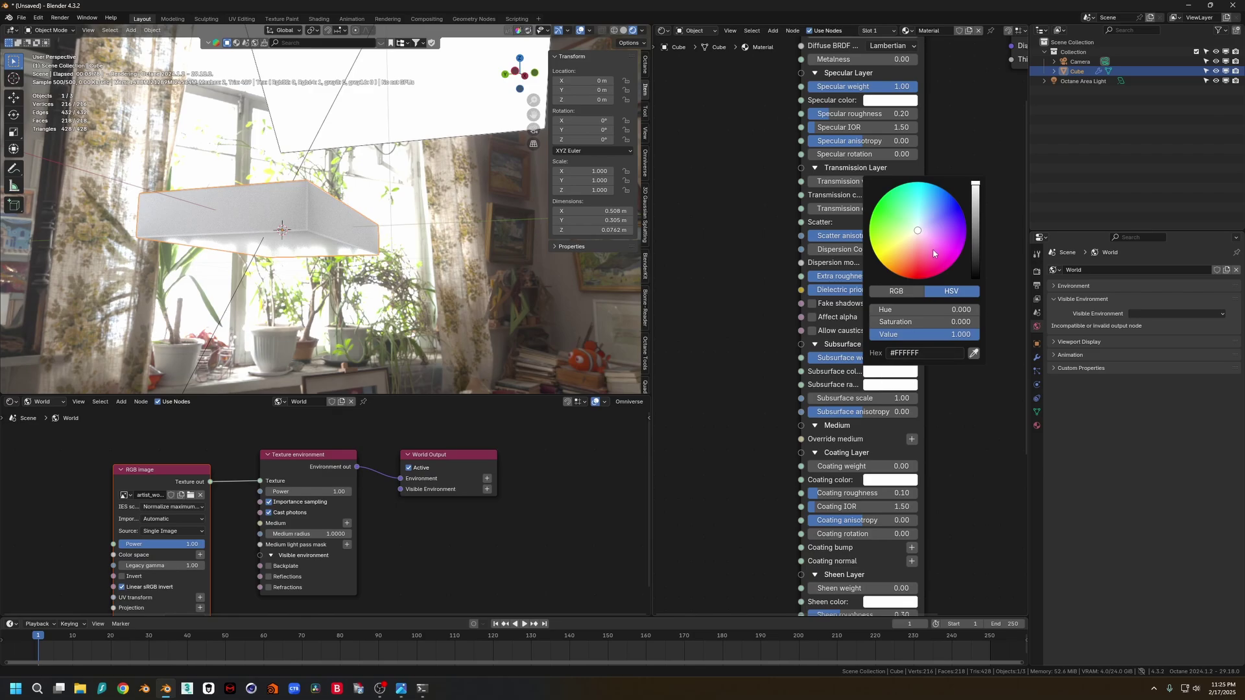
click(918, 260)
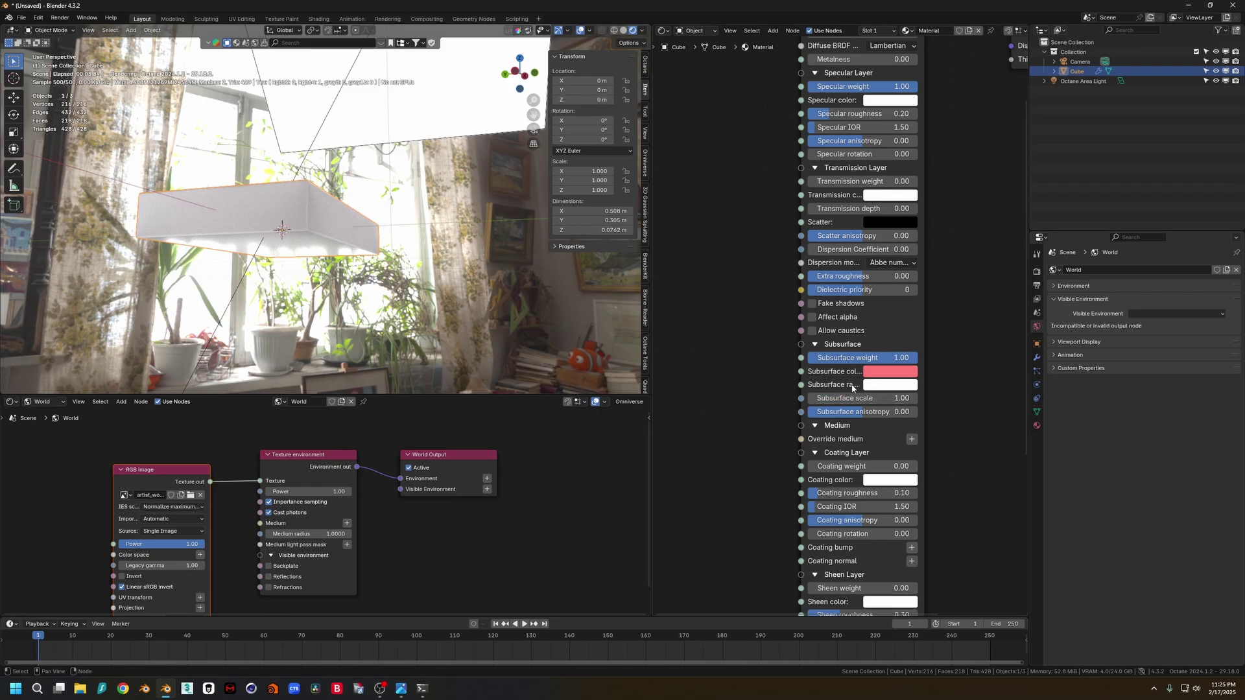
Widen the Standard surface material node and set its Subsurface scale to 0.01
drag(924, 391, 976, 398)
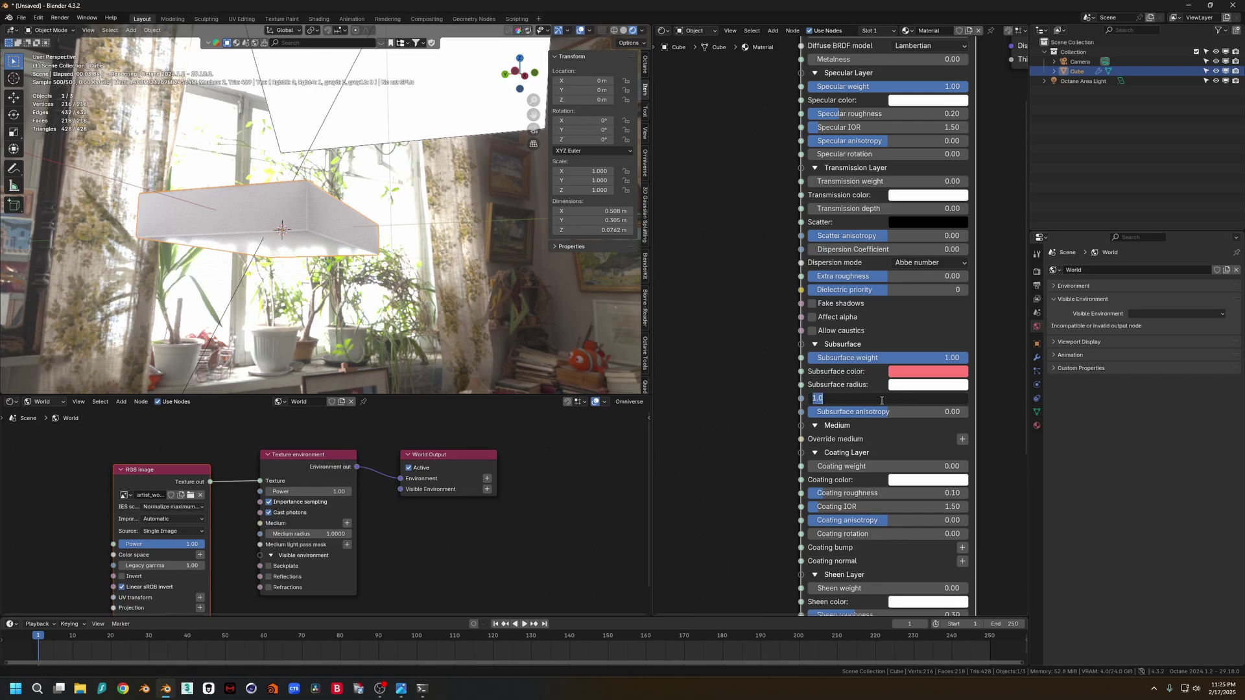
key(Return)
mouse_move(292, 207)
middle_down()
mouse_move(347, 190)
mouse_move(298, 204)
middle_up()
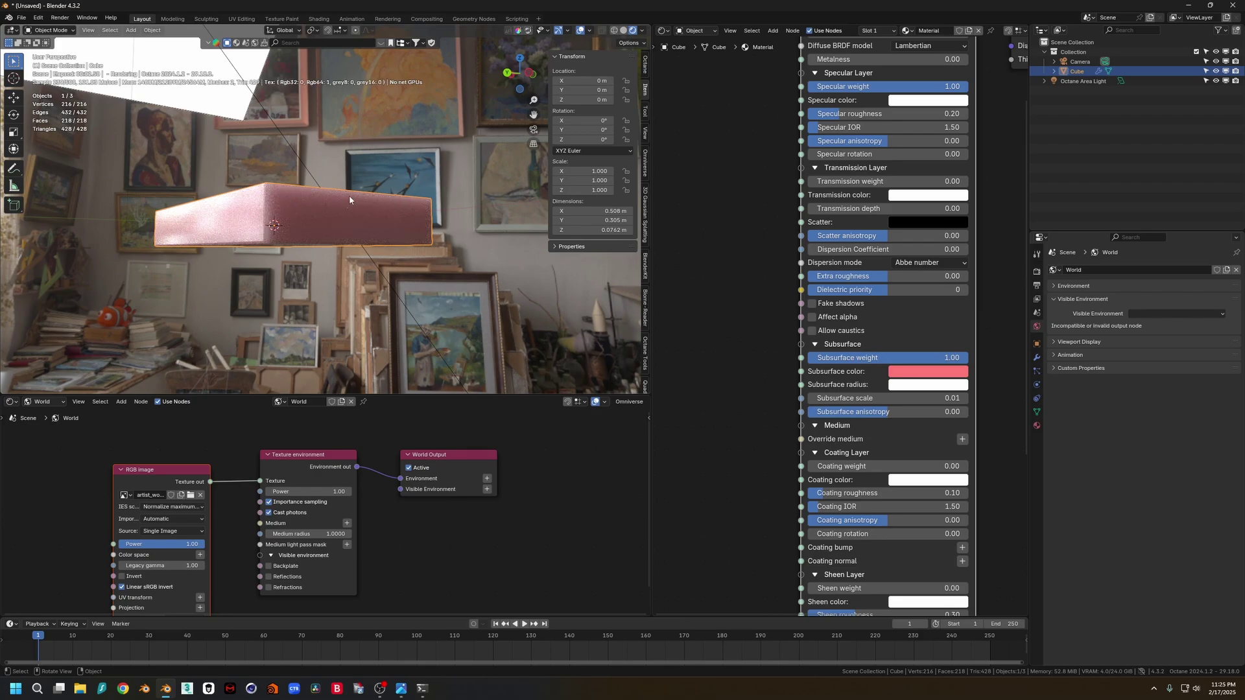
middle_drag(389, 199, 294, 132)
Select the area light, examine its Texture emission colour, and view how the block is lit
click(290, 138)
middle_drag(744, 202, 782, 350)
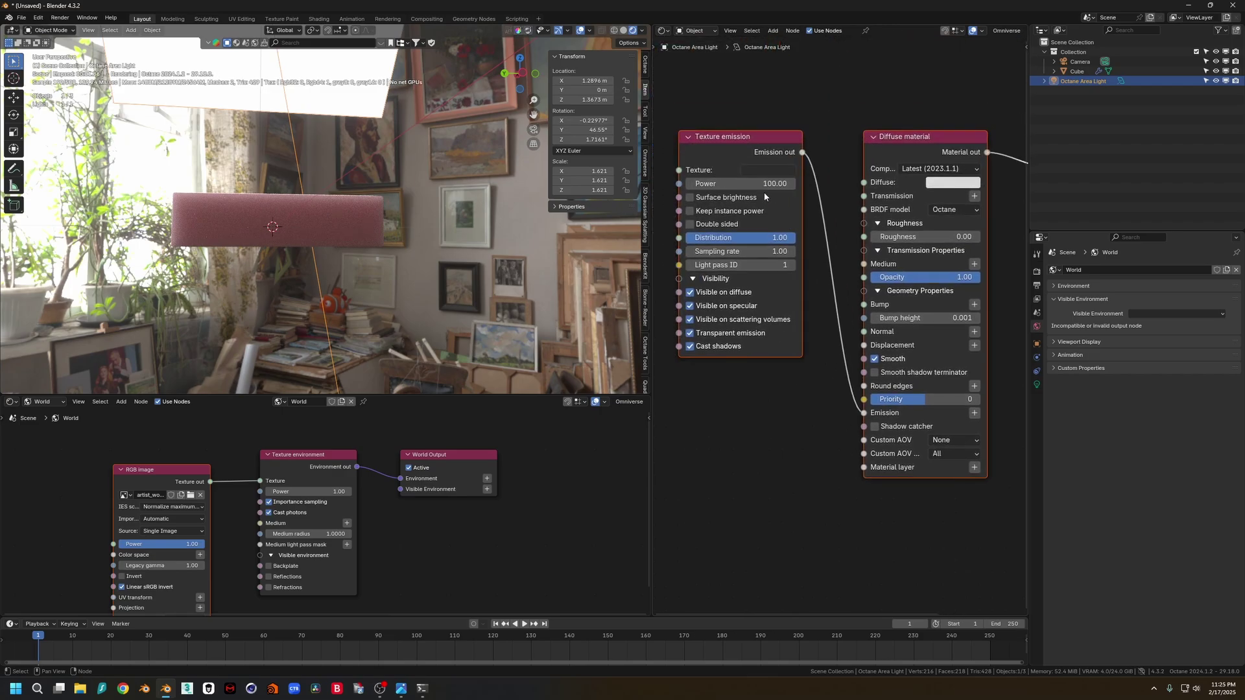
click(764, 170)
drag(851, 262, 852, 254)
middle_drag(502, 275, 481, 241)
click(428, 214)
mouse_move(425, 212)
middle_down()
mouse_move(449, 224)
mouse_move(424, 226)
mouse_move(456, 223)
mouse_move(383, 223)
middle_up()
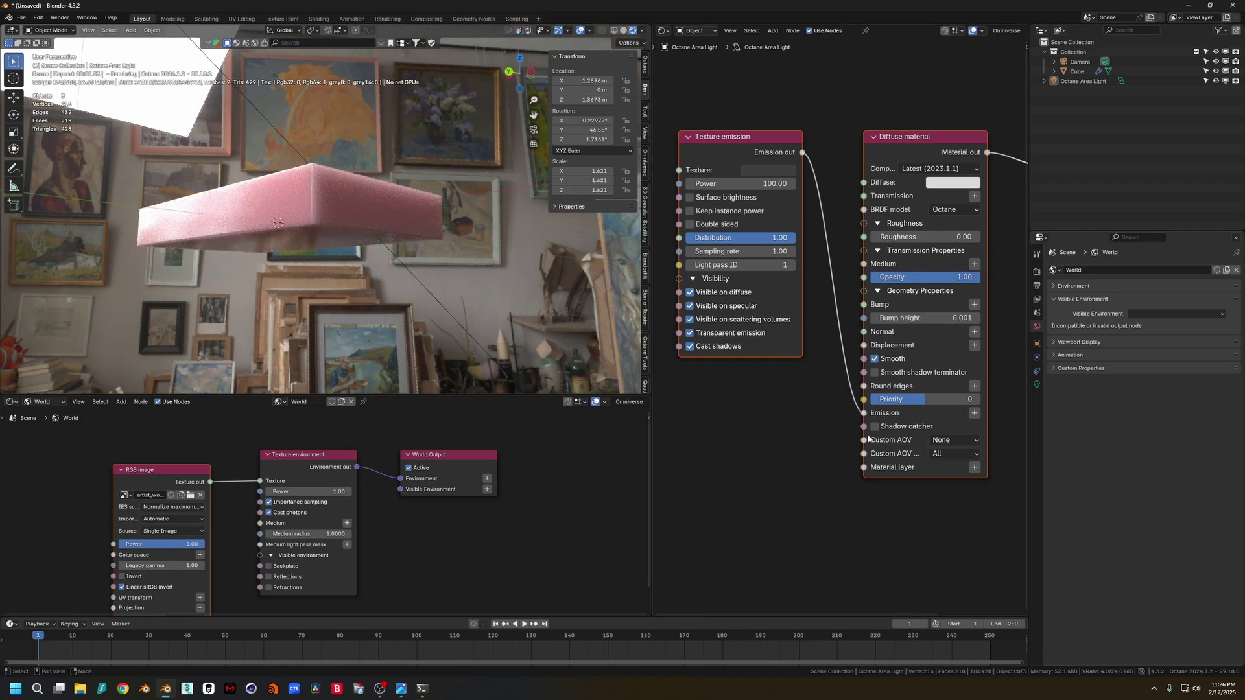
Select the block and raise its material's Specular roughness to 1.00
click(415, 224)
middle_drag(769, 319, 726, 289)
drag(841, 232, 969, 231)
Try a Subsurface scale of 0.03 on the block's material, then set it back to 0.01
scroll(747, 324, down, 2)
scroll(761, 419, up, 2)
middle_drag(799, 493, 774, 327)
click(822, 347)
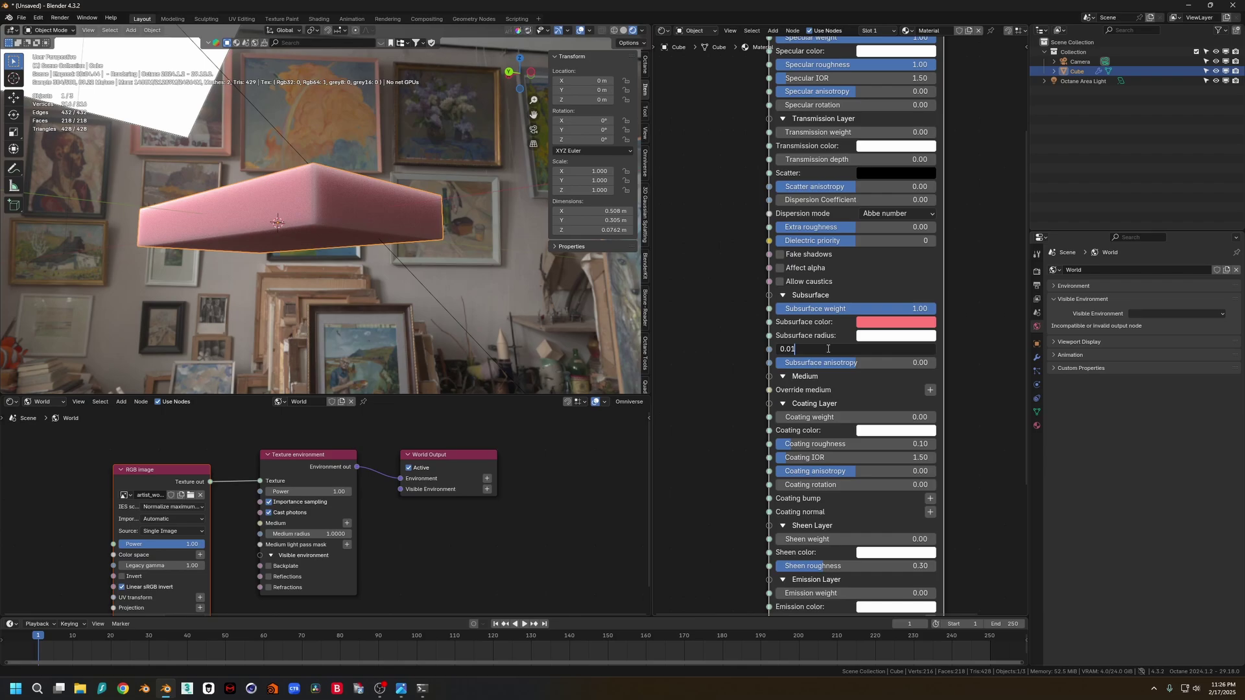
key(BackSpace)
text(3)
key(Return)
mouse_move(352, 206)
middle_down()
mouse_move(298, 207)
mouse_move(247, 173)
mouse_move(257, 250)
mouse_move(313, 237)
mouse_move(309, 217)
middle_up()
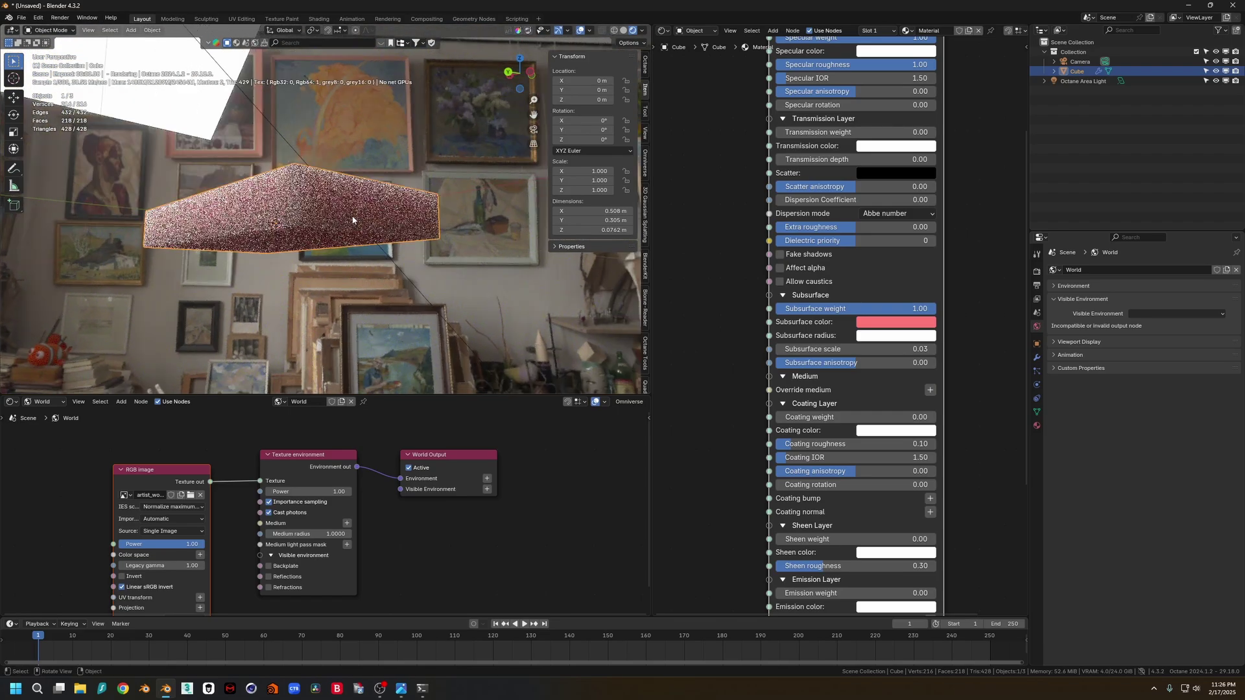
click(886, 349)
text(0.0)
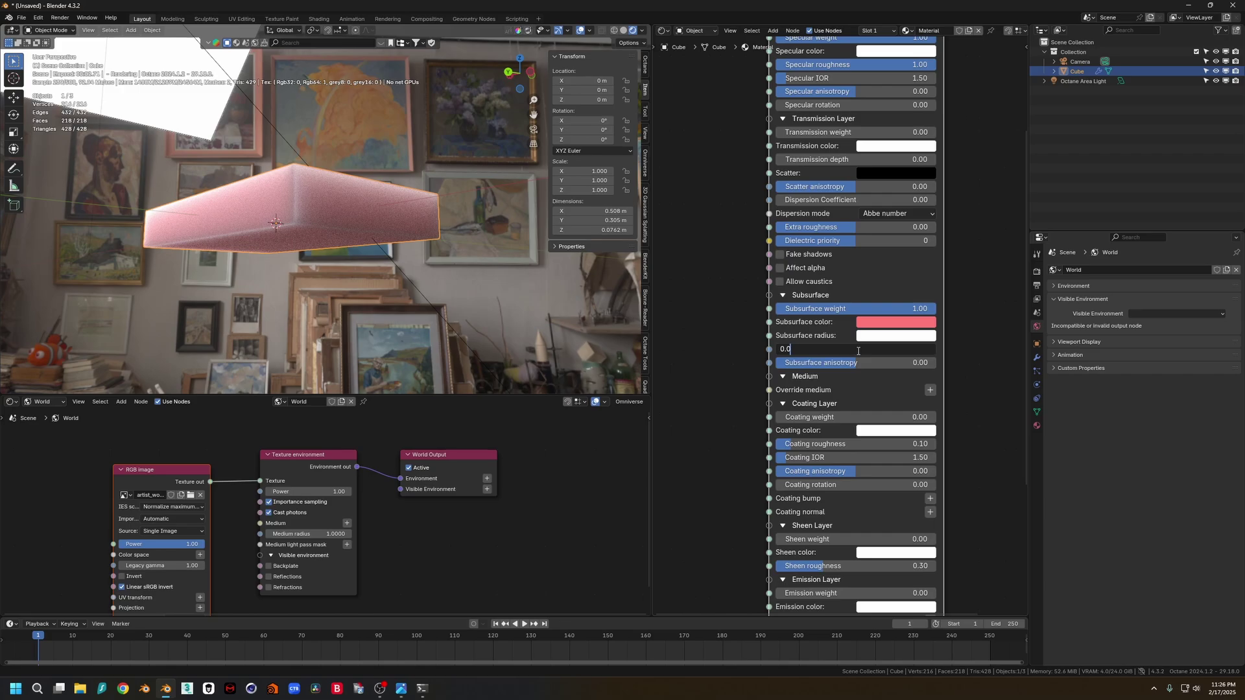
text(1)
key(Return)
Add a second Octane Area Light near the block at about X -0.71 m, Y 0.59 m and shrink it to a scale of about 0.335
middle_drag(364, 221, 336, 204)
scroll(336, 208, down, 4)
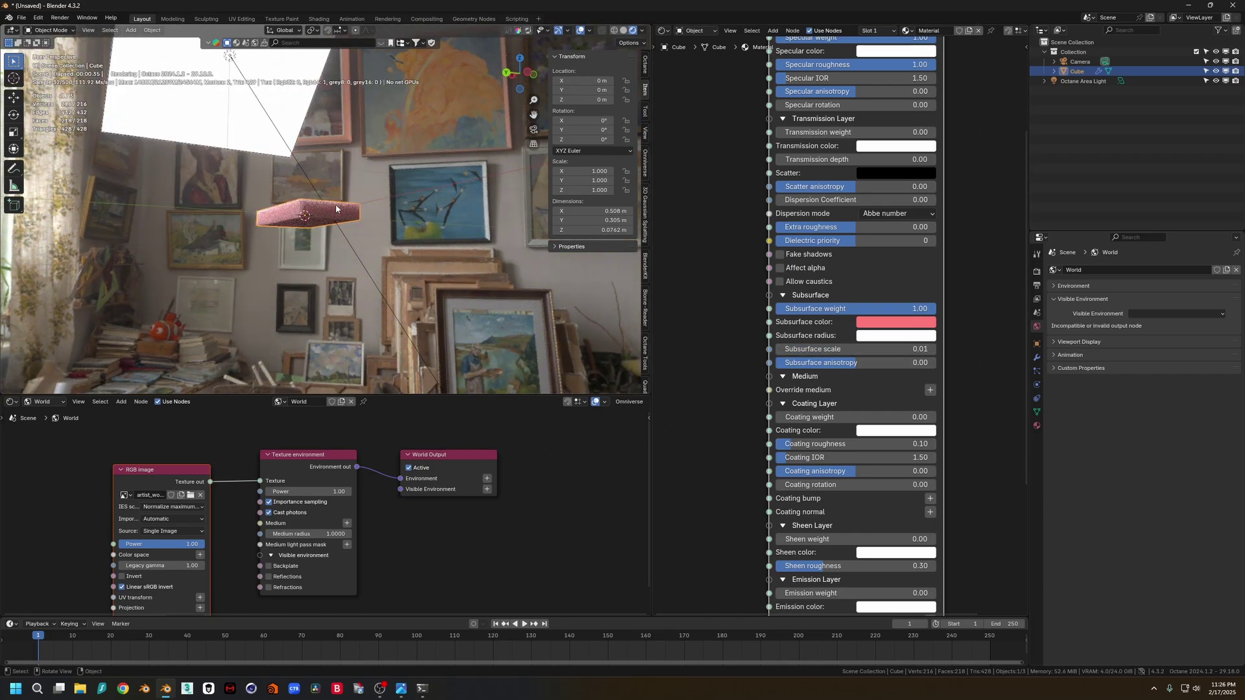
key(KP_7)
scroll(360, 215, down, 3)
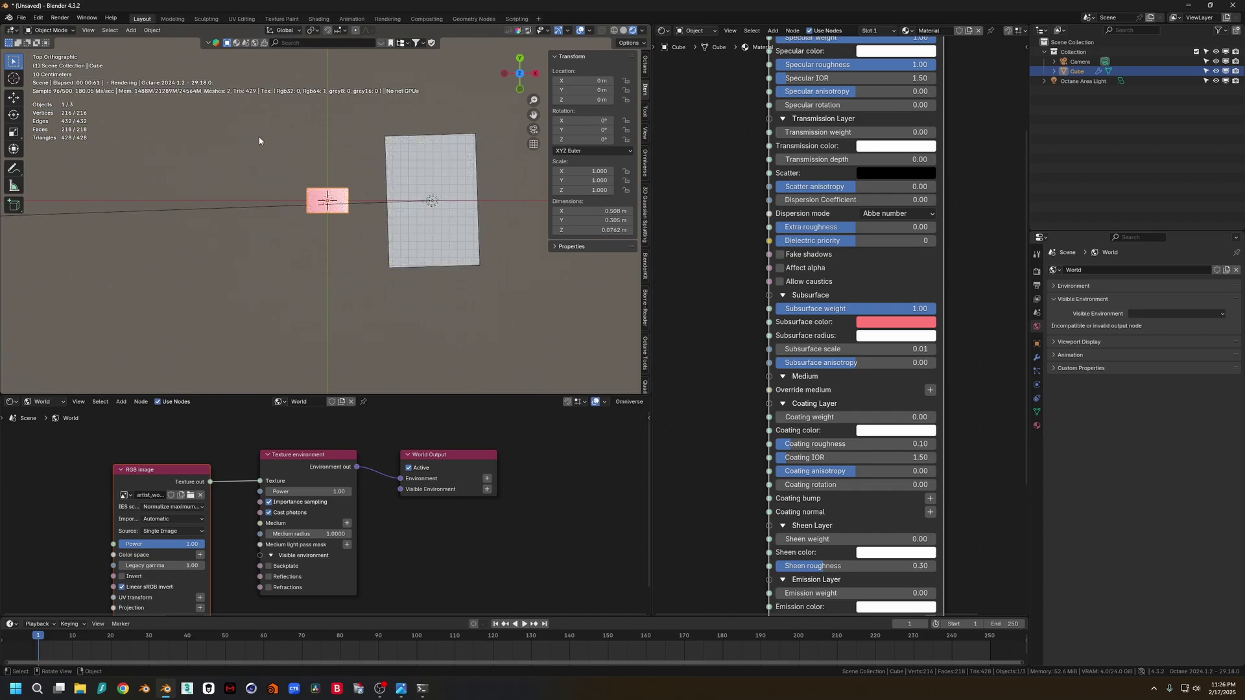
key(shift+a)
mouse_move(304, 180)
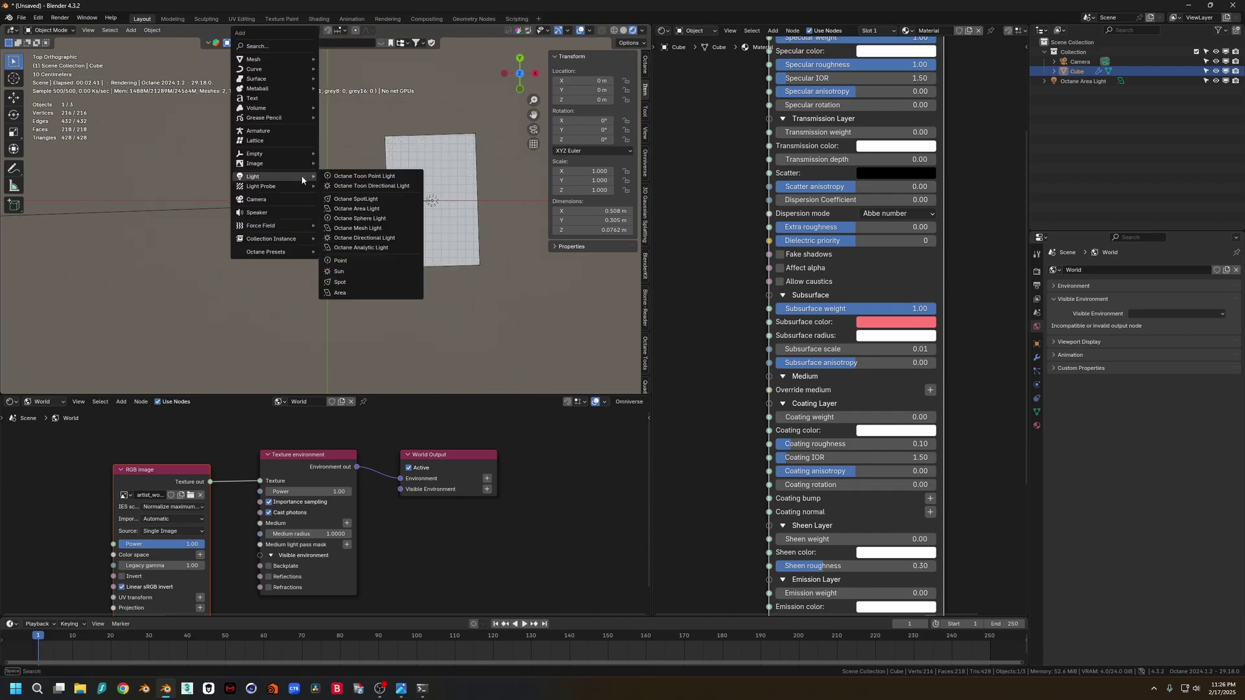
click(347, 211)
key(g)
click(292, 168)
key(s)
click(307, 147)
Raise the second area light along Z to about 0.44 m
middle_drag(286, 201, 391, 144)
key(g)
key(z)
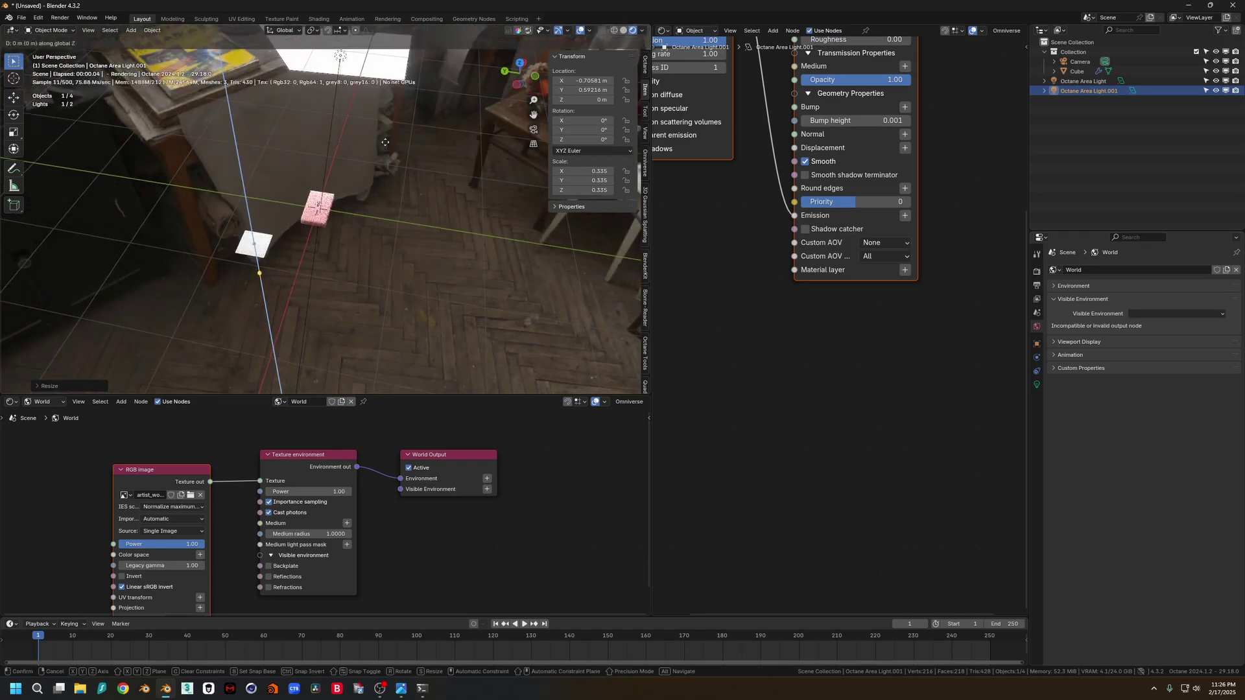
click(383, 100)
middle_drag(307, 195, 316, 154)
key(g)
key(z)
click(305, 194)
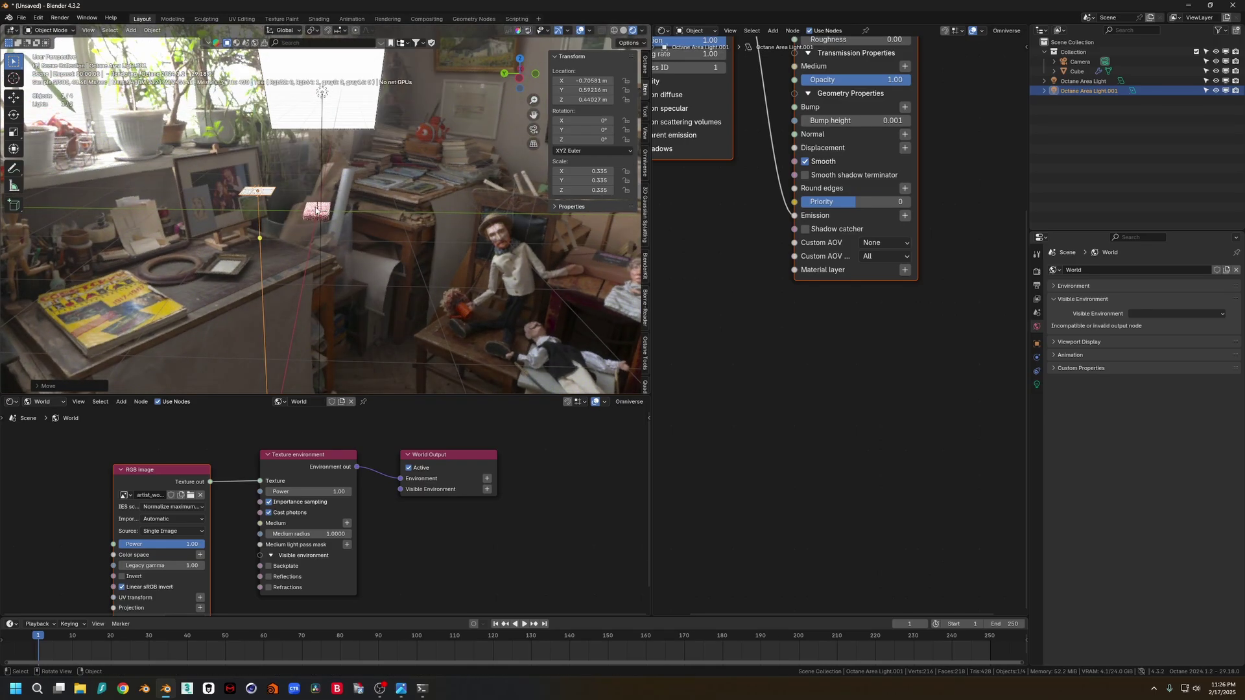
Rotate the second area light so that it points at the block, and check the block's lighting up close
scroll(272, 201, up, 4)
drag(163, 211, 291, 226)
mouse_move(276, 230)
middle_down()
mouse_move(229, 231)
mouse_move(259, 210)
mouse_move(305, 221)
mouse_move(338, 201)
middle_up()
scroll(337, 201, up, 1)
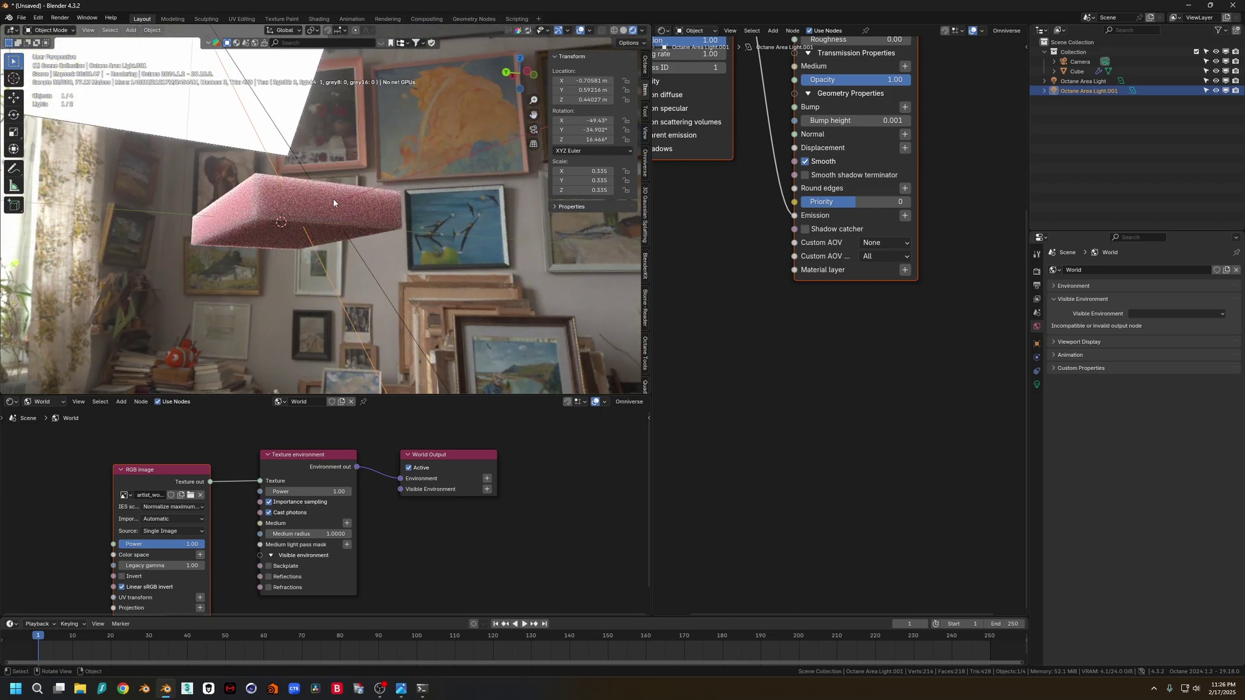
scroll(328, 208, up, 1)
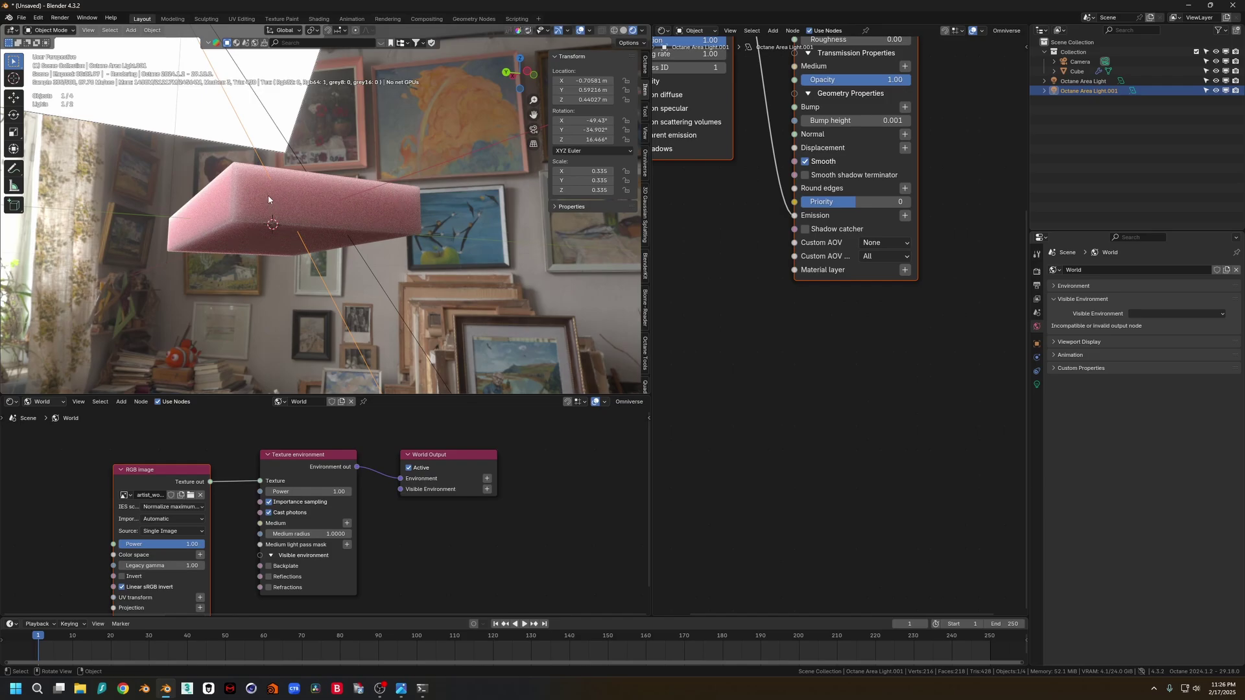
Select the pink block and add a Noise texture node to its material beside the Standard surface material
scroll(723, 283, down, 4)
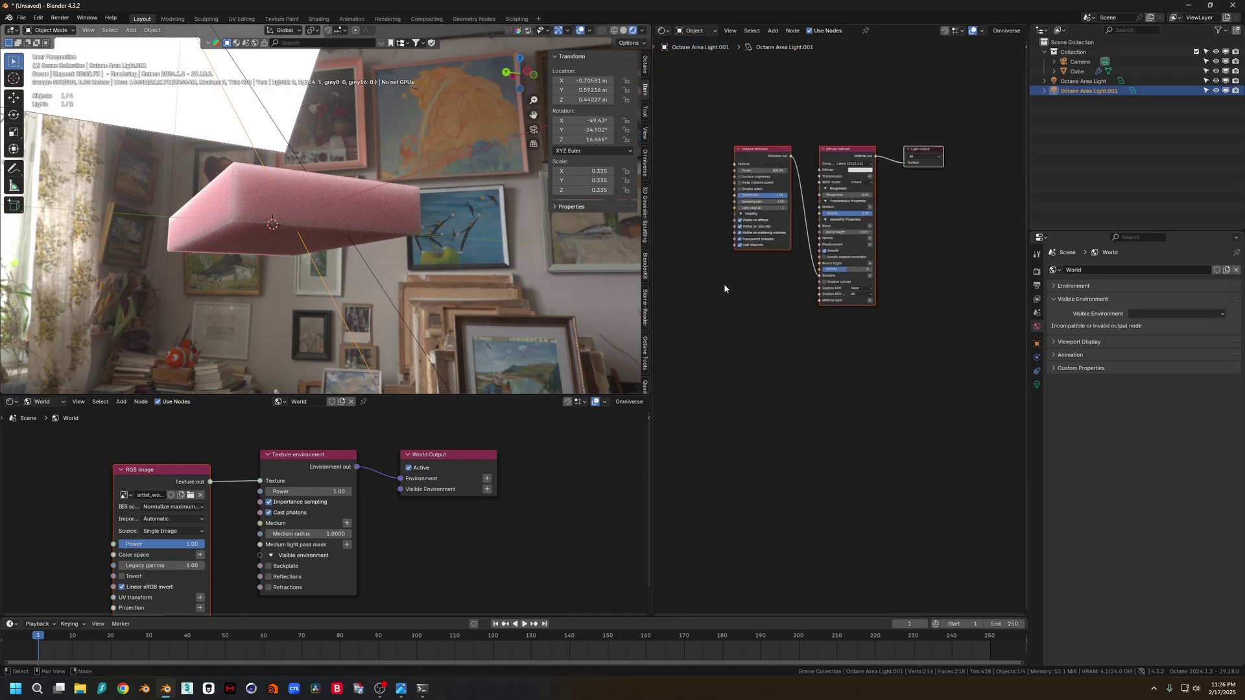
click(316, 220)
middle_drag(773, 379, 830, 284)
click(750, 330)
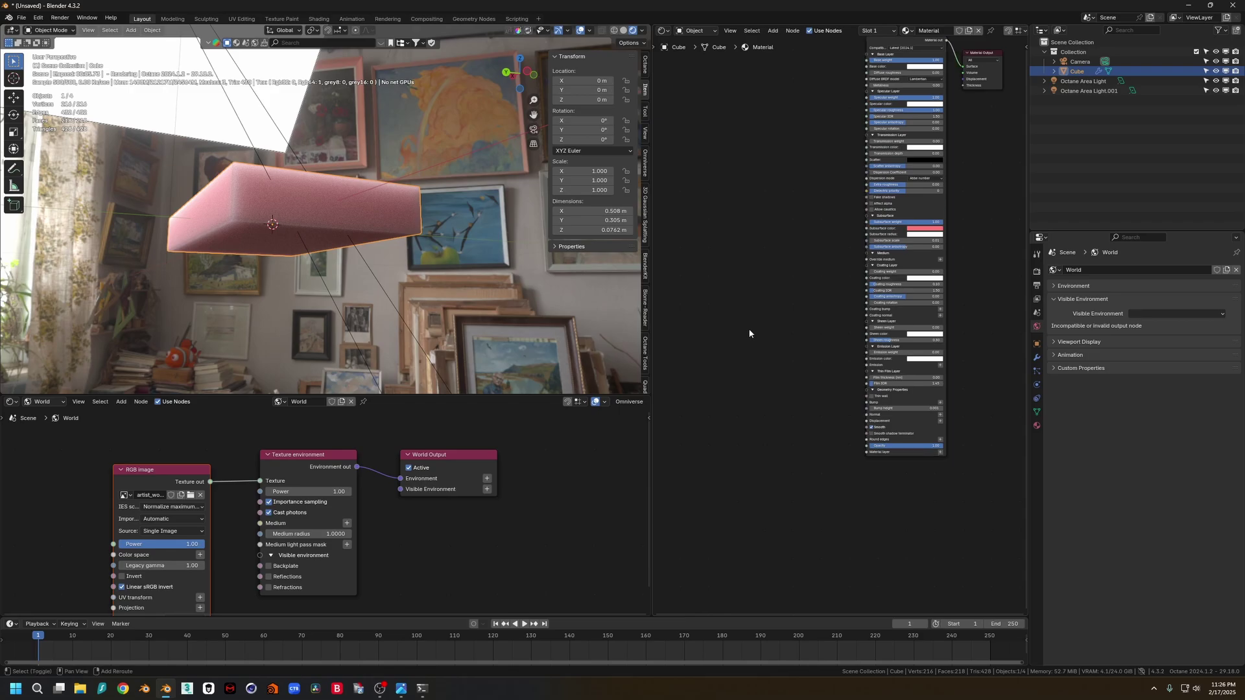
key(shift+a)
text(nois)
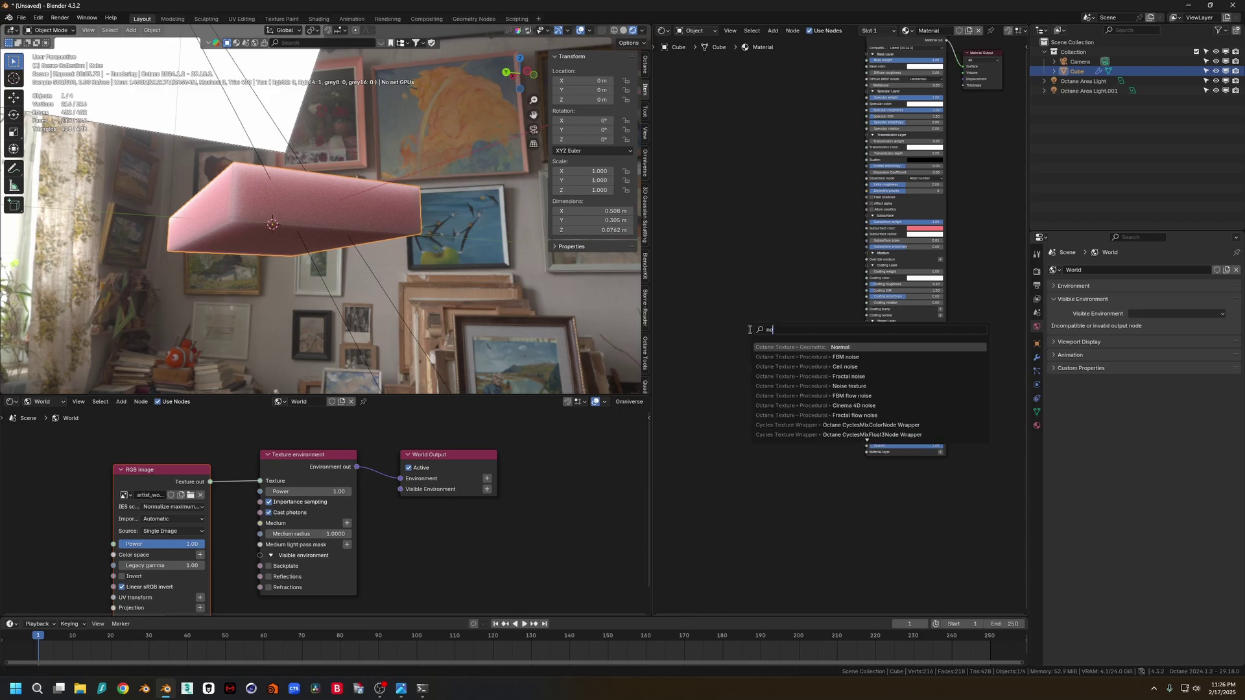
key(Down)
key(Down)
key(Down)
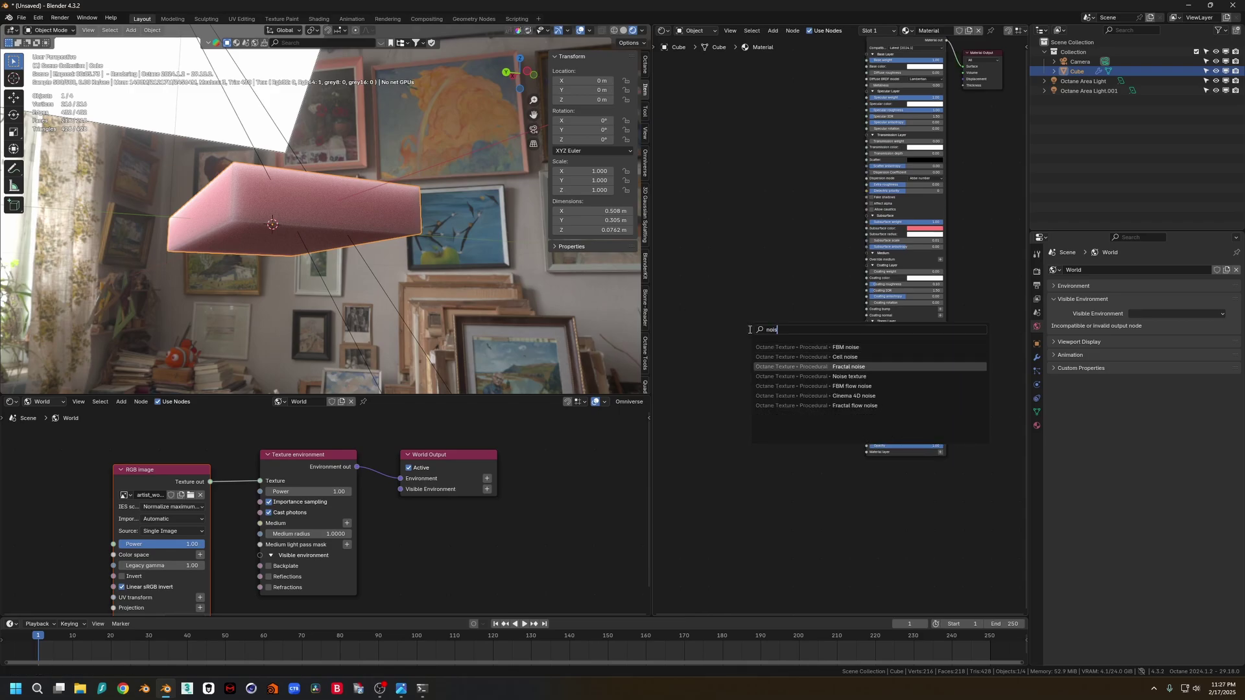
key(Return)
click(689, 300)
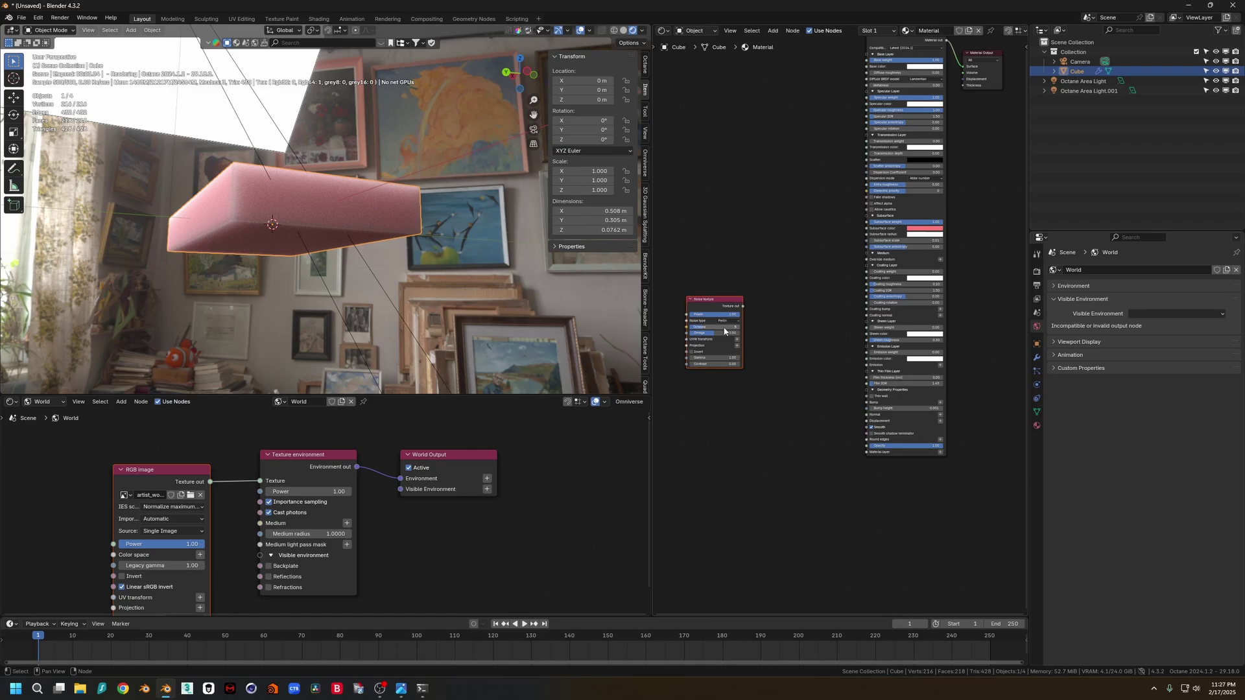
Set the noise texture's Omega to 1.00, raise its contrast, and preview the noise directly on the block
scroll(724, 332, up, 2)
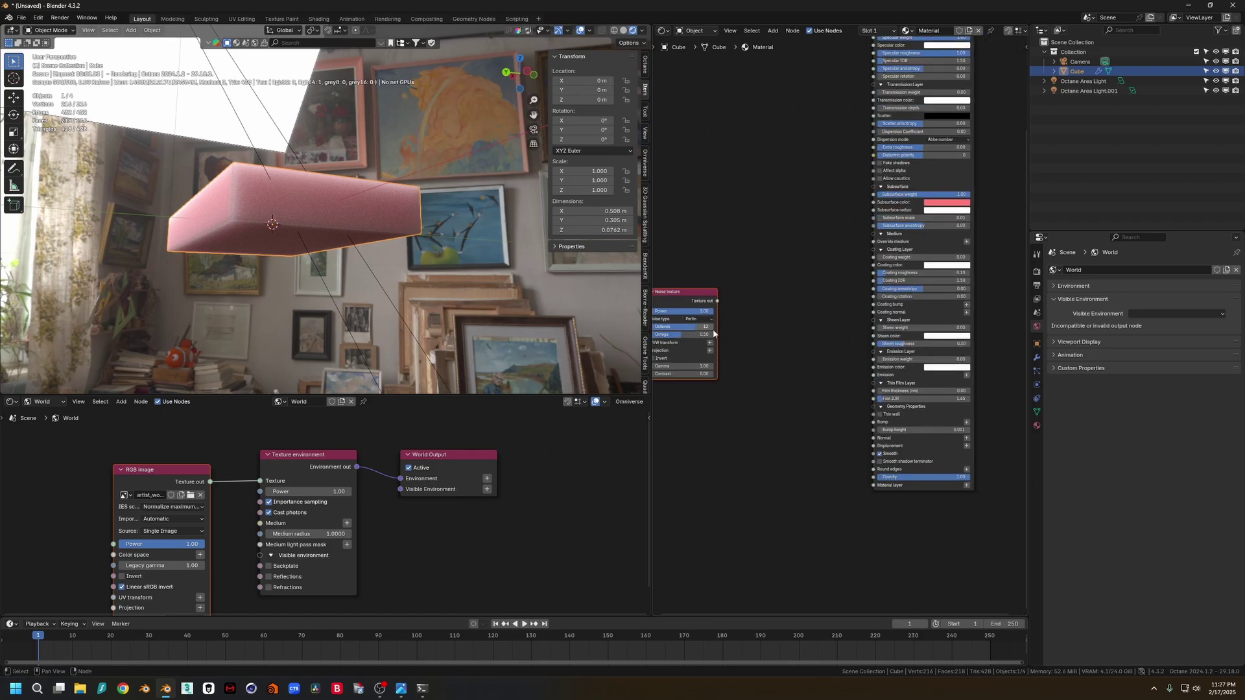
middle_drag(740, 364, 731, 354)
drag(731, 342, 812, 341)
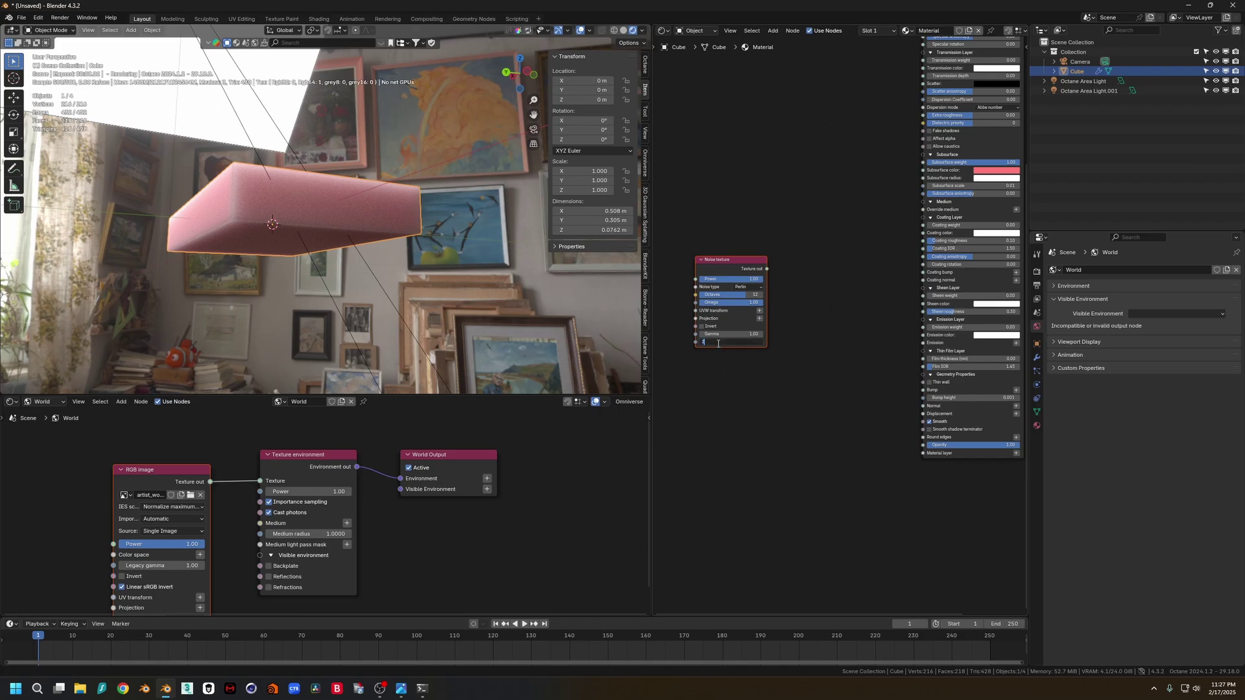
ctrl+shift+click(728, 265)
mouse_move(336, 202)
middle_down()
mouse_move(346, 238)
mouse_move(342, 208)
middle_up()
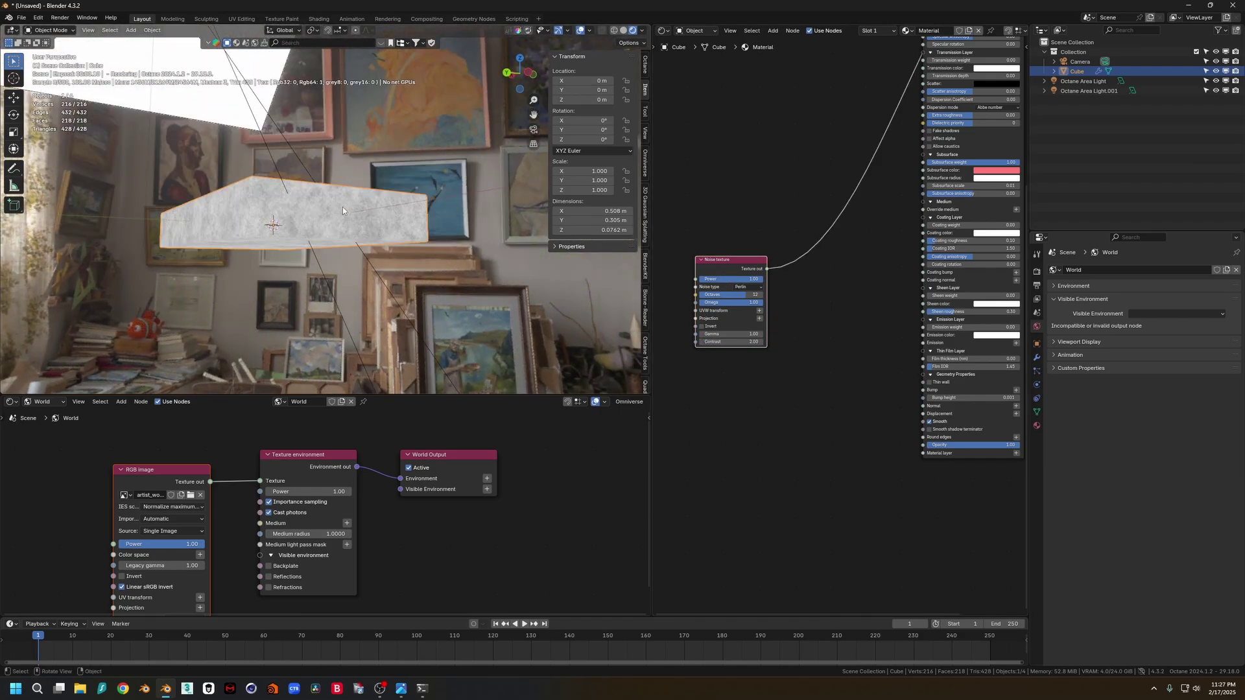
Add a 3D transformation node feeding the noise texture's UVW transform and place it beside the noise node
drag(734, 264, 688, 262)
middle_drag(776, 325, 846, 319)
click(784, 303)
middle_drag(785, 411, 861, 394)
drag(742, 280, 720, 175)
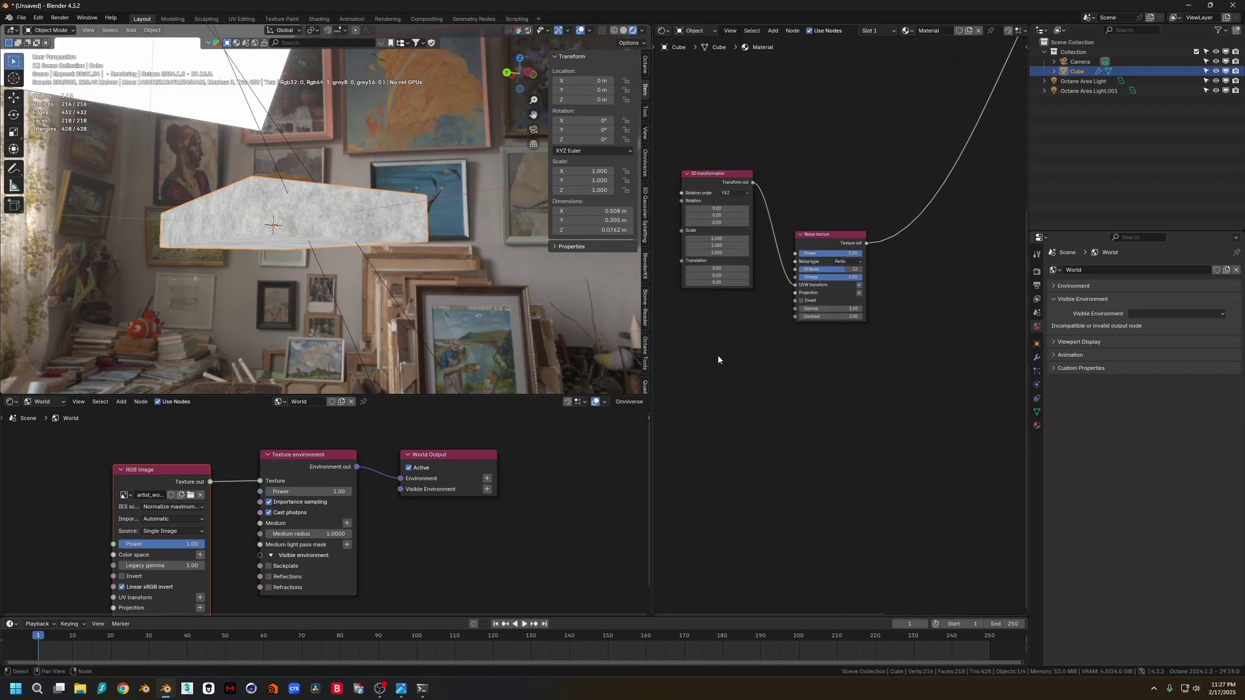
Add a Box Projection node and connect it to the noise texture's Projection input
key(shift+a)
text(box)
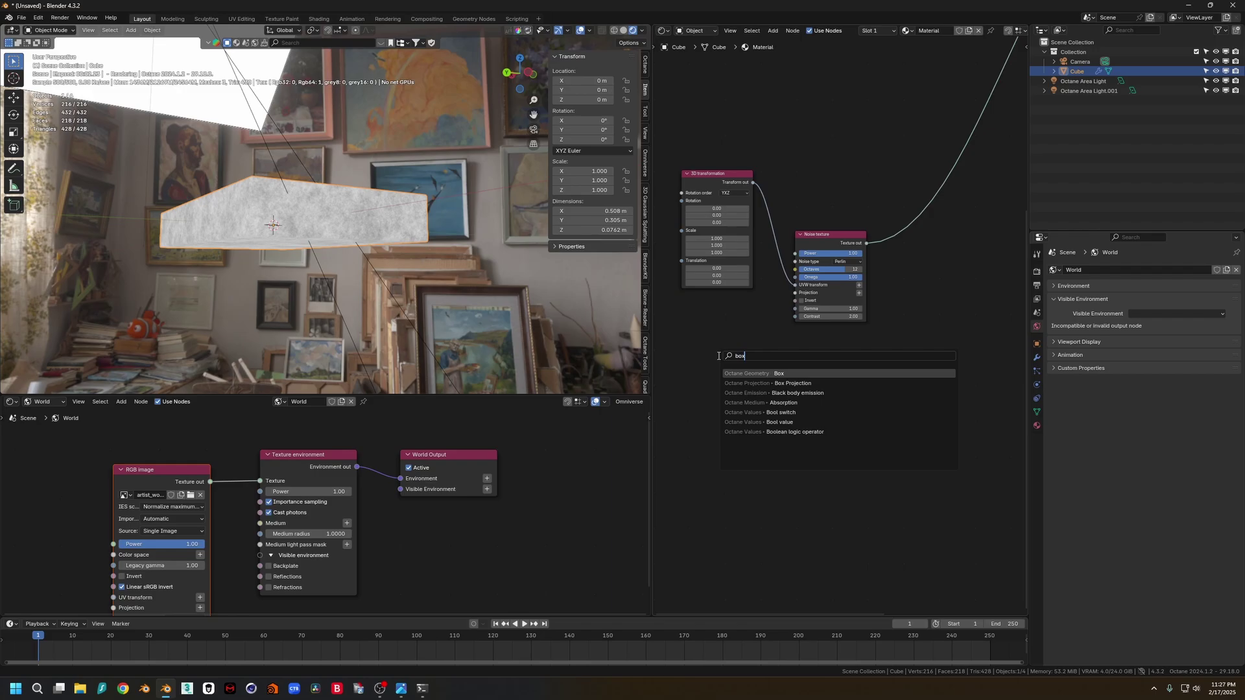
key(Down)
key(Return)
click(686, 332)
drag(774, 316, 795, 293)
Insert a Gradient map node after the noise texture, adjust its gradient stop, and inspect the pattern on the block up close
middle_drag(873, 349, 798, 364)
key(shift+a)
text(gradient)
key(Return)
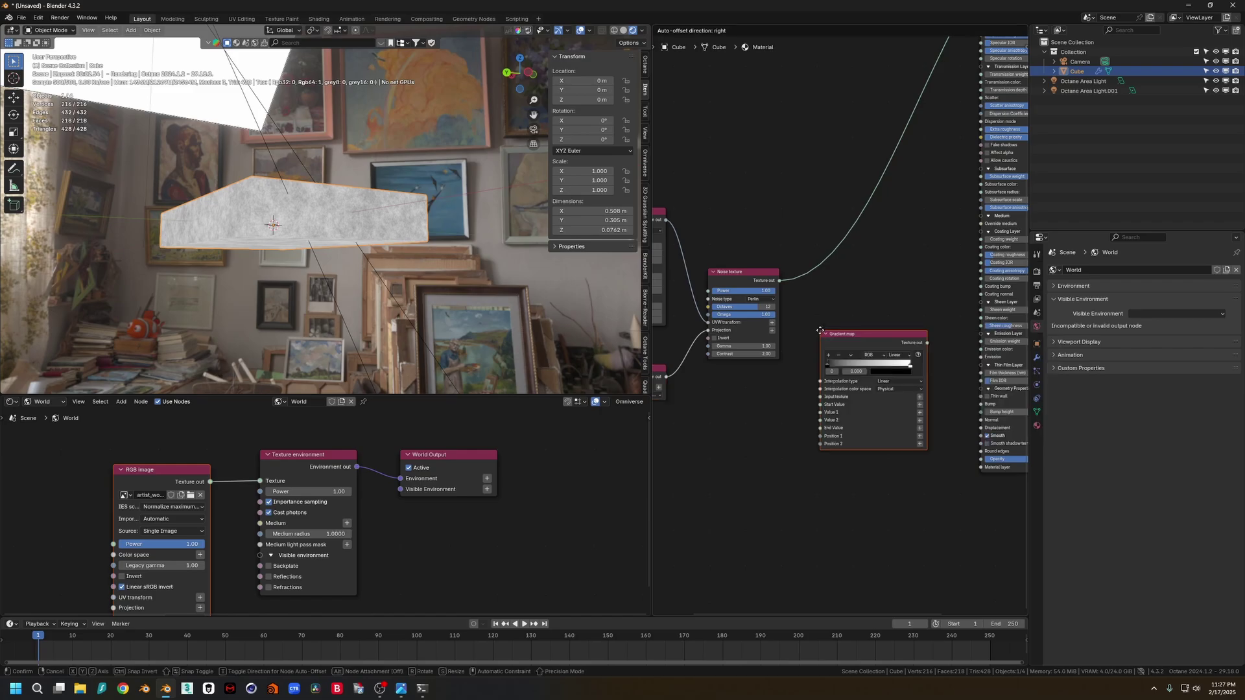
click(793, 241)
scroll(810, 291, down, 2)
drag(811, 291, 847, 295)
middle_drag(279, 179, 388, 227)
scroll(387, 226, up, 5)
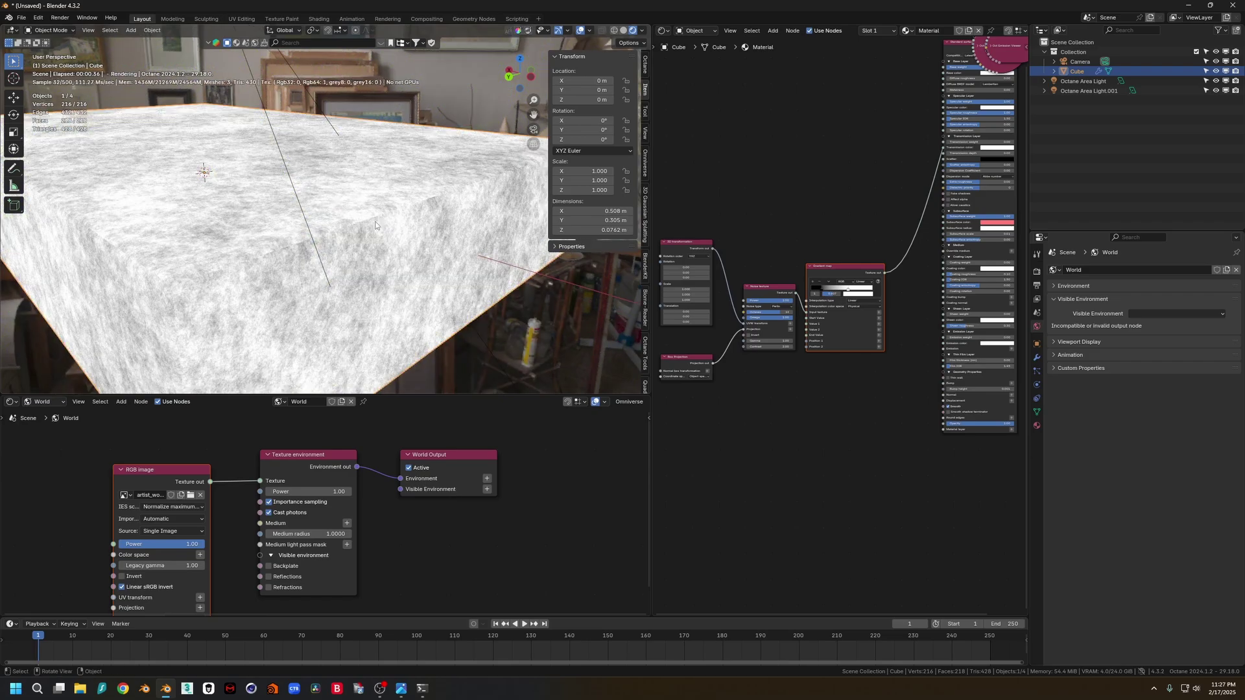
Select the noise texture nodes together and move them farther away from the Standard surface material
scroll(778, 229, down, 4)
drag(731, 226, 839, 372)
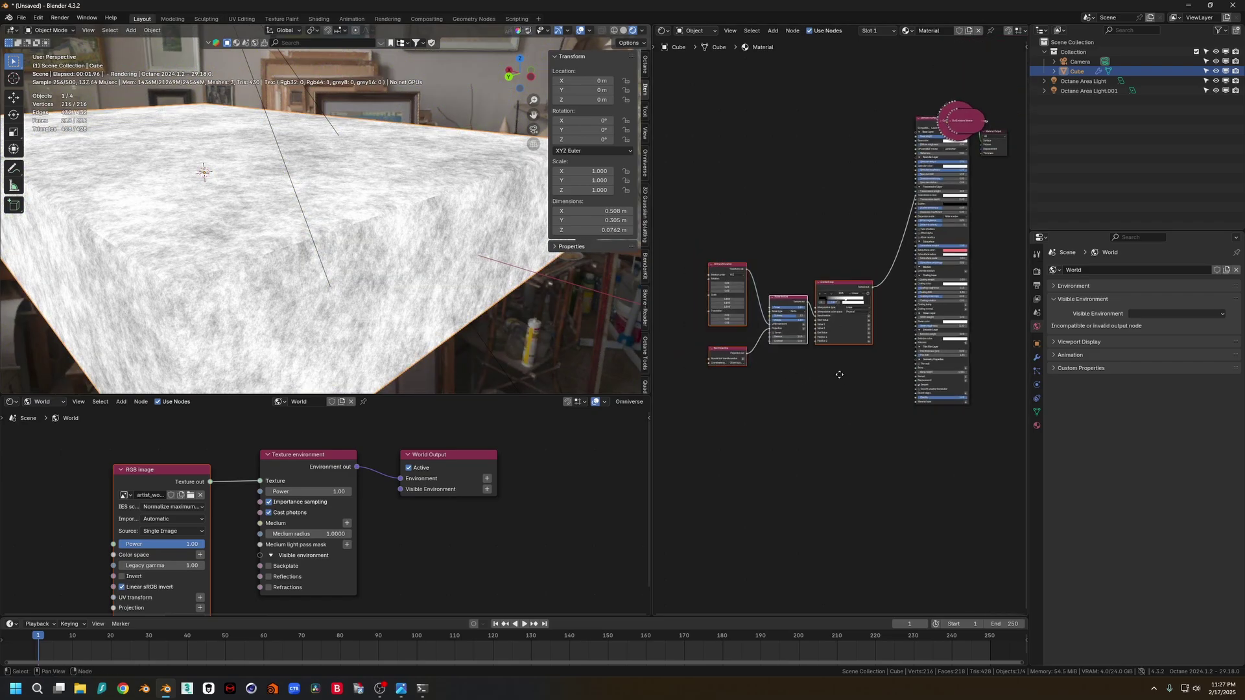
key(g)
click(771, 400)
Scale the noise down with the 3D transformation, trying 0.1 and settling on 0.01, and check the finer grain on the block
middle_drag(781, 426, 883, 442)
scroll(782, 408, up, 5)
scroll(749, 364, up, 4)
middle_drag(738, 375, 785, 379)
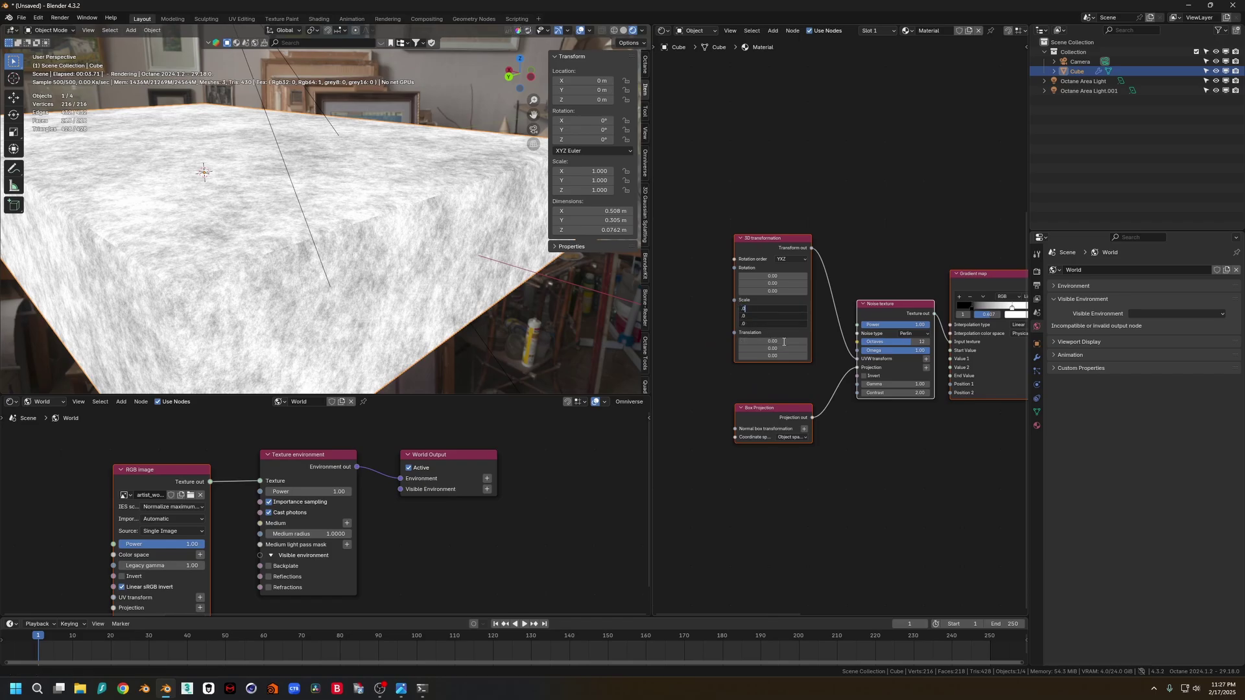
text(0.1)
key(Return)
click(783, 309)
text(.01)
key(Return)
middle_drag(482, 209, 399, 222)
scroll(399, 222, up, 1)
scroll(901, 433, down, 2)
Add a Multiply texture node between the Gradient map and the Standard surface material
middle_drag(907, 441, 811, 450)
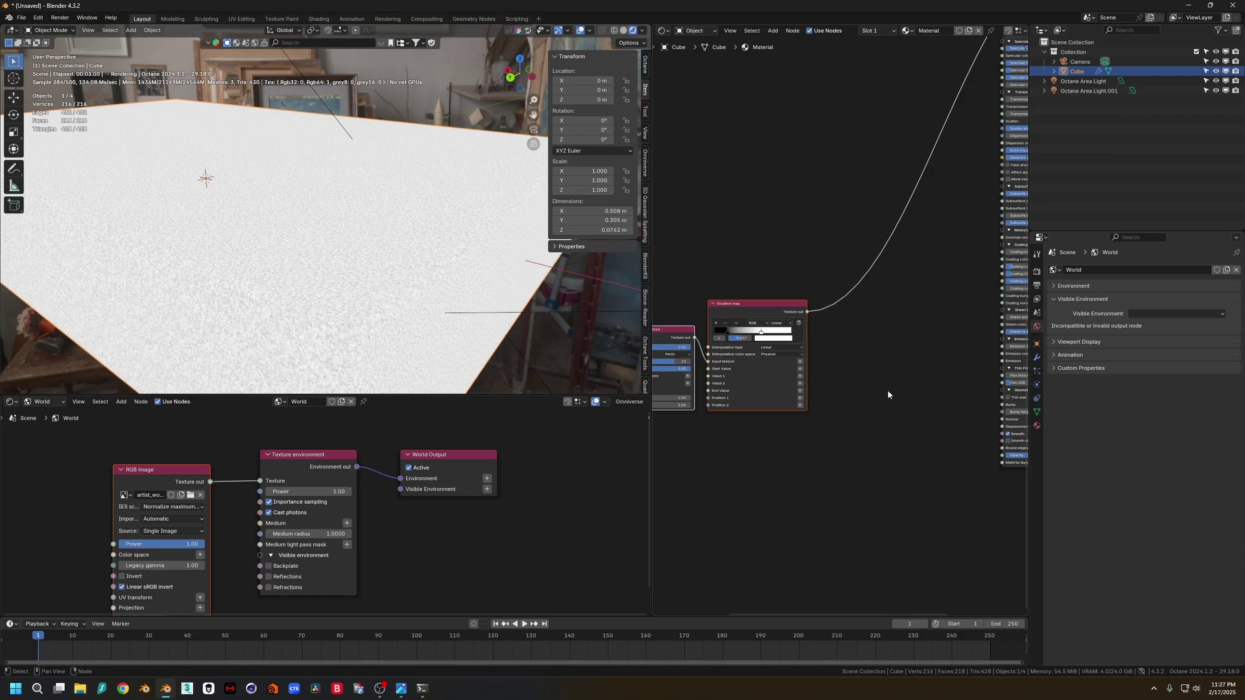
key(shift+a)
text(mul)
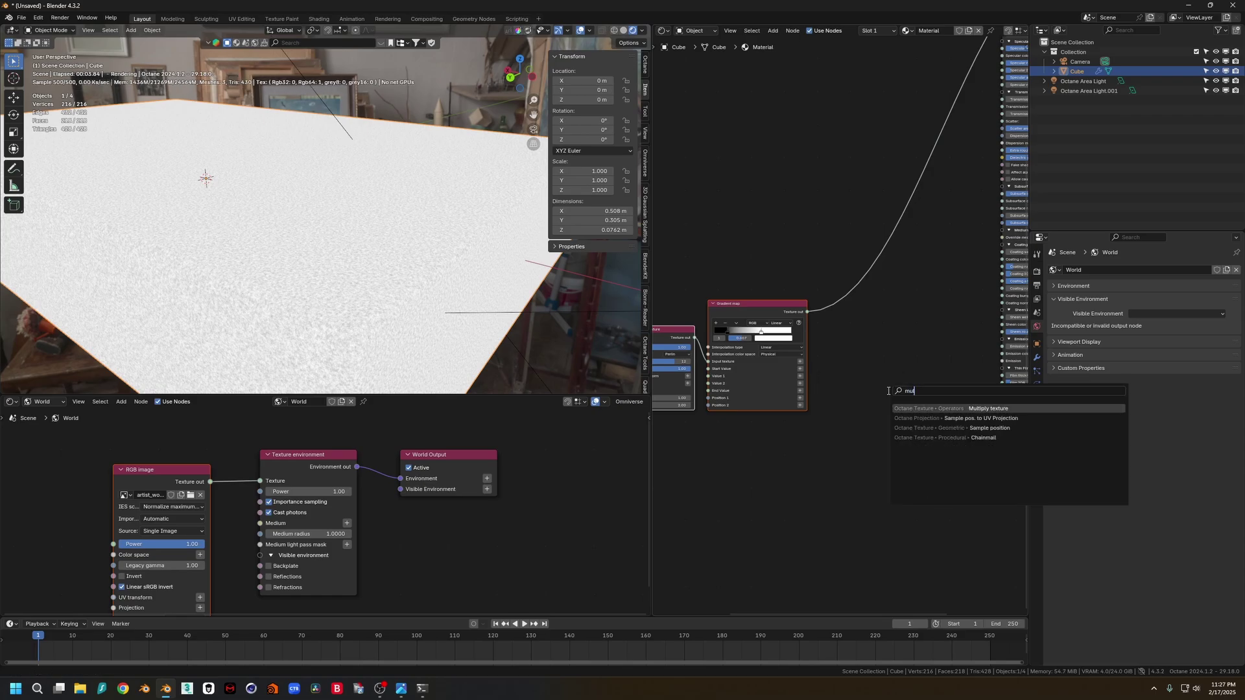
key(Return)
click(880, 412)
Add a Grayscale color node below the Multiply texture and connect it to Texture 2
key(shift+a)
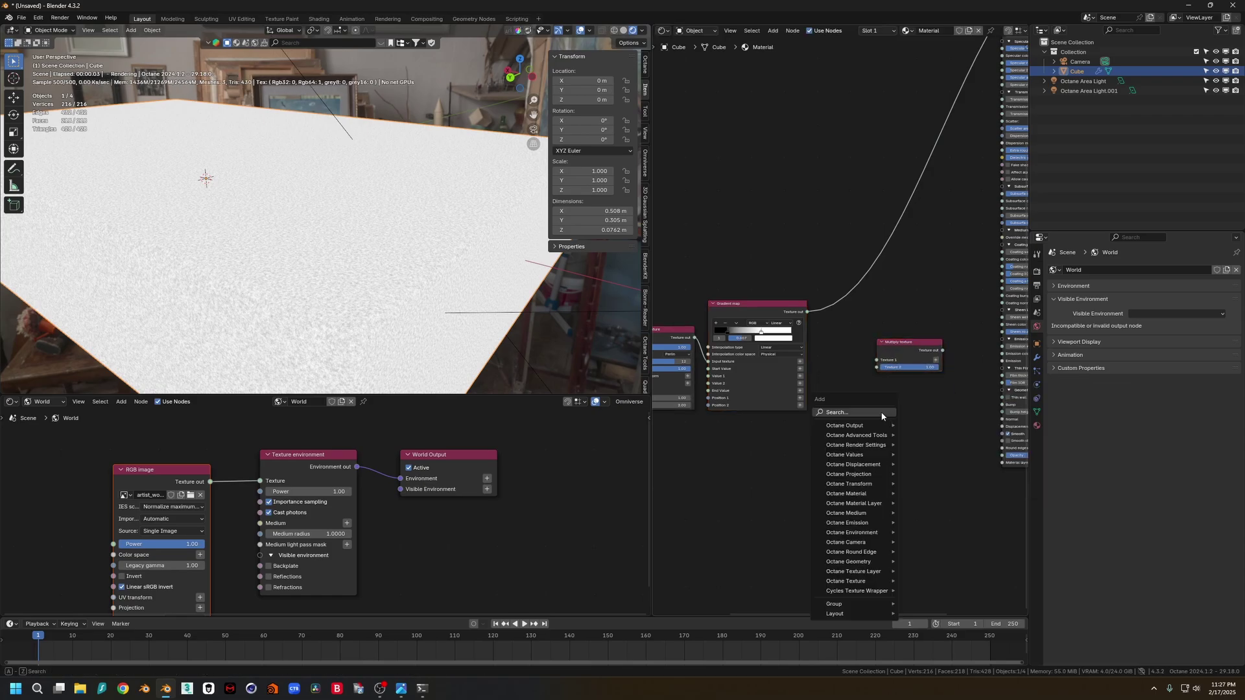
text(gray)
key(Return)
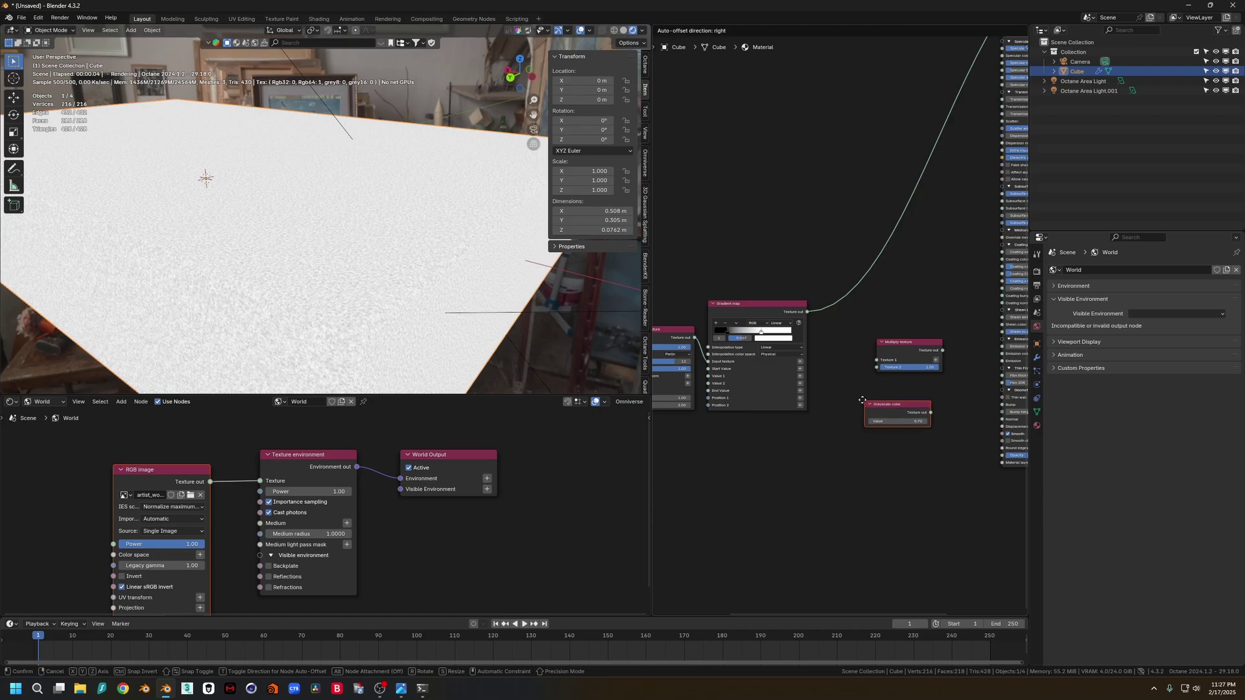
click(854, 399)
drag(920, 409, 883, 372)
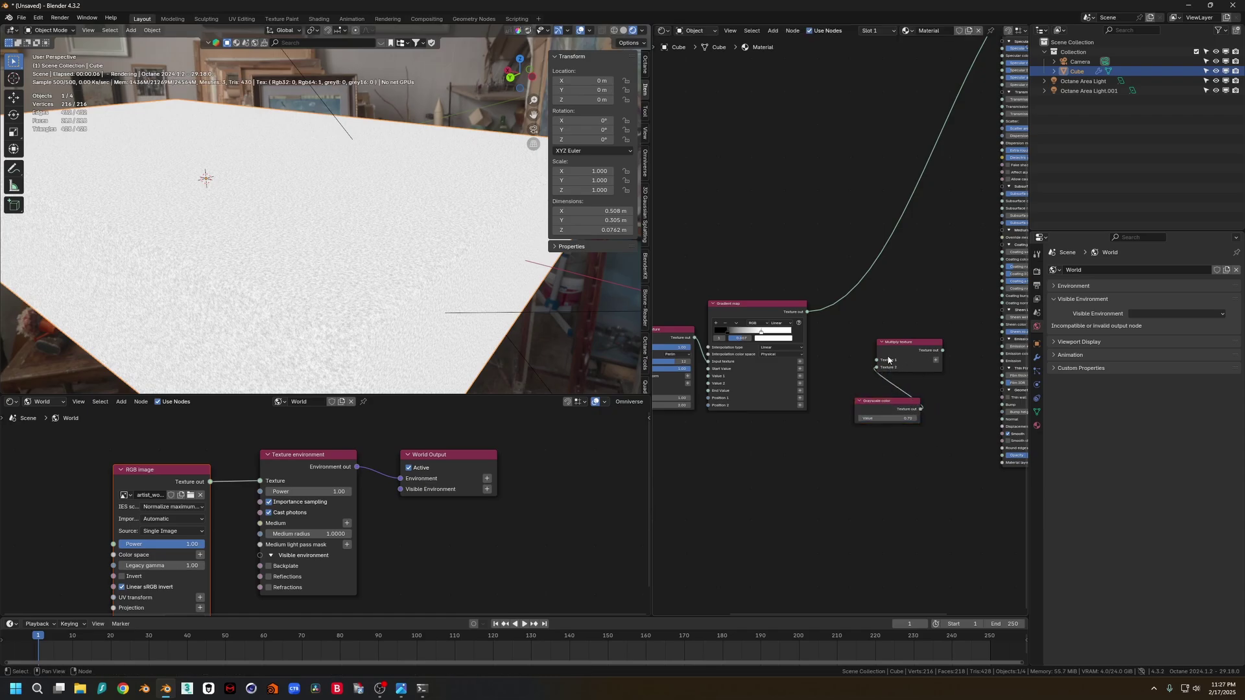
Connect the Gradient map to the Multiply texture's Texture 1 and the Multiply output to the material's Bump input
drag(808, 313, 877, 361)
middle_drag(950, 396, 812, 359)
scroll(841, 376, up, 2)
drag(793, 317, 860, 384)
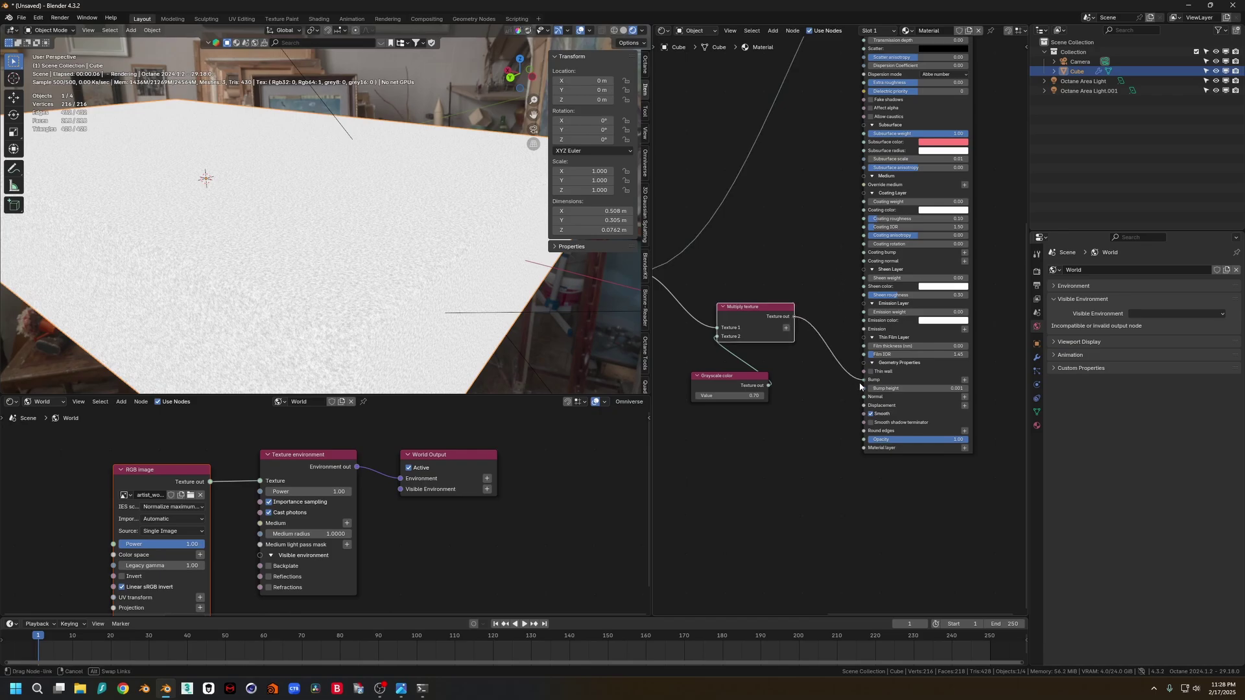
scroll(821, 409, up, 2)
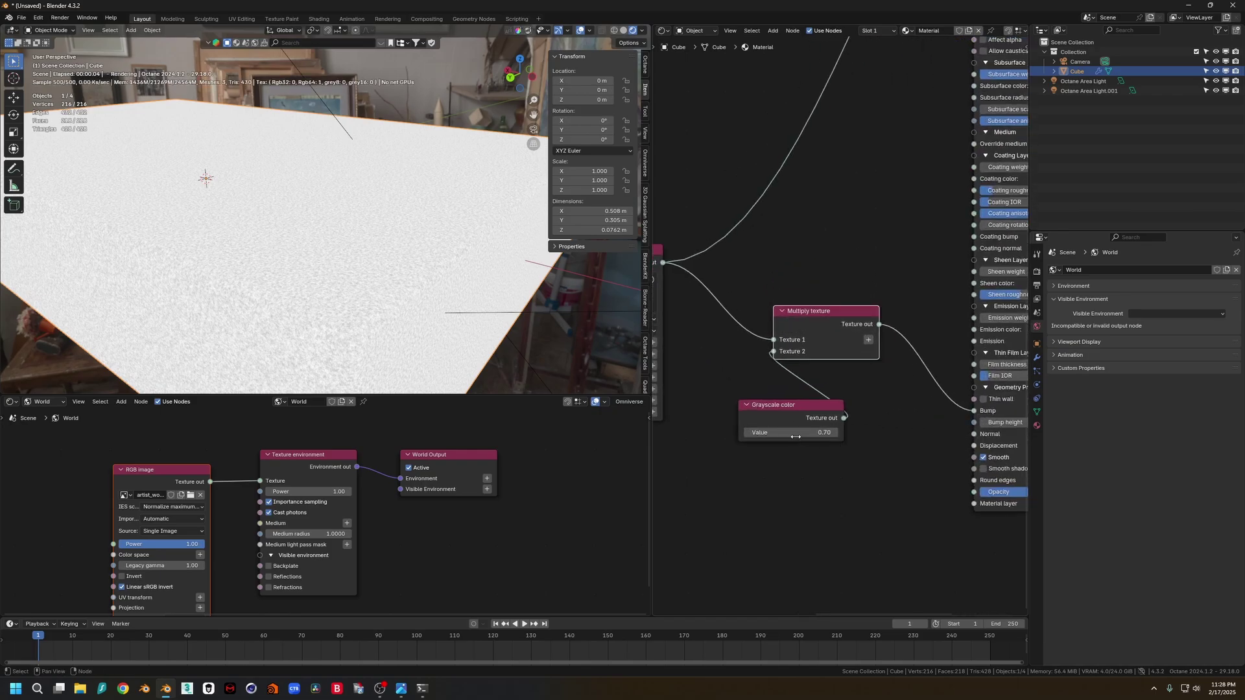
Preview the Multiply texture on the block and set the Grayscale color value to 0.8
mouse_move(797, 432)
mouse_down()
mouse_move(869, 432)
mouse_move(726, 432)
mouse_move(799, 432)
mouse_up()
ctrl+shift+click(822, 317)
scroll(889, 472, down, 2)
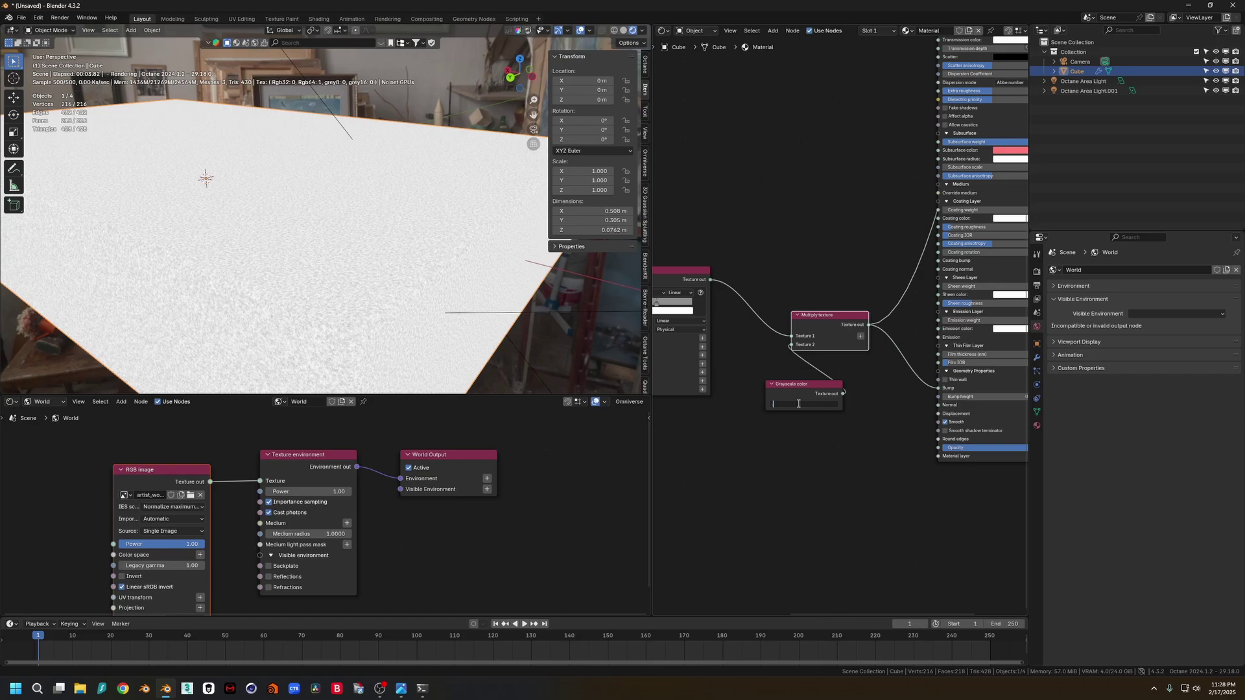
text(.8)
key(Return)
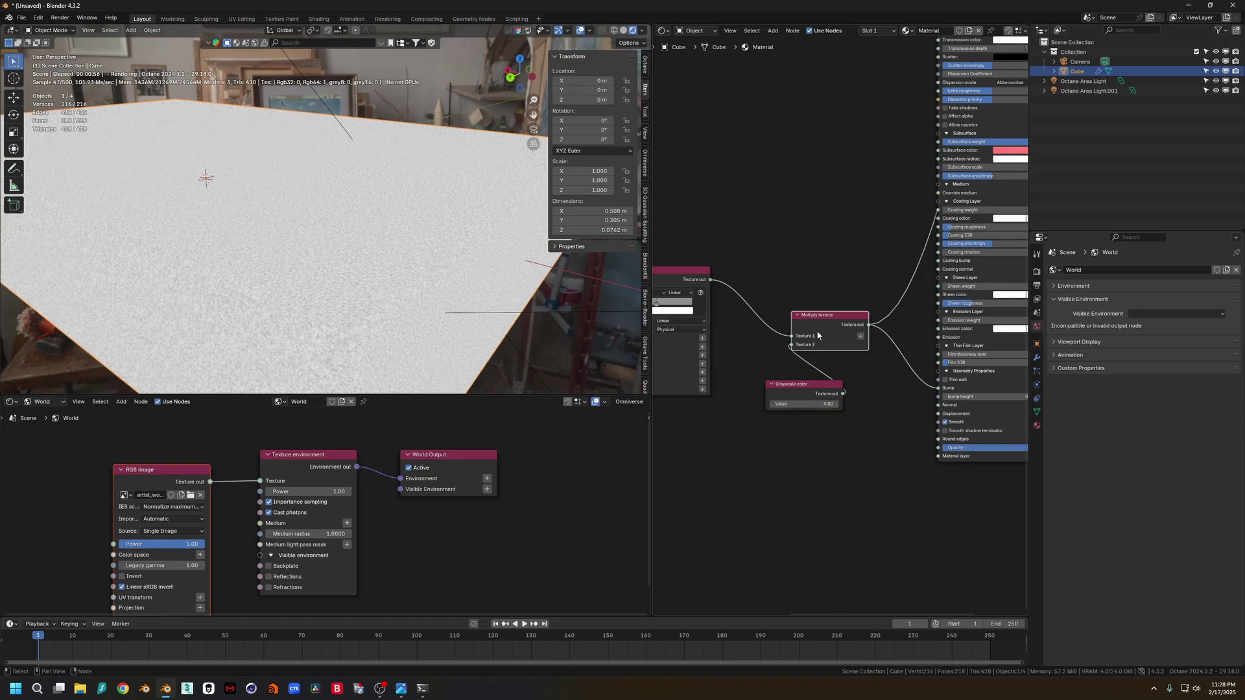
Reconnect the Standard surface material to the Material Output and view the bumped pink block from below
scroll(817, 343, down, 4)
middle_drag(784, 193, 758, 329)
ctrl+shift+click(898, 144)
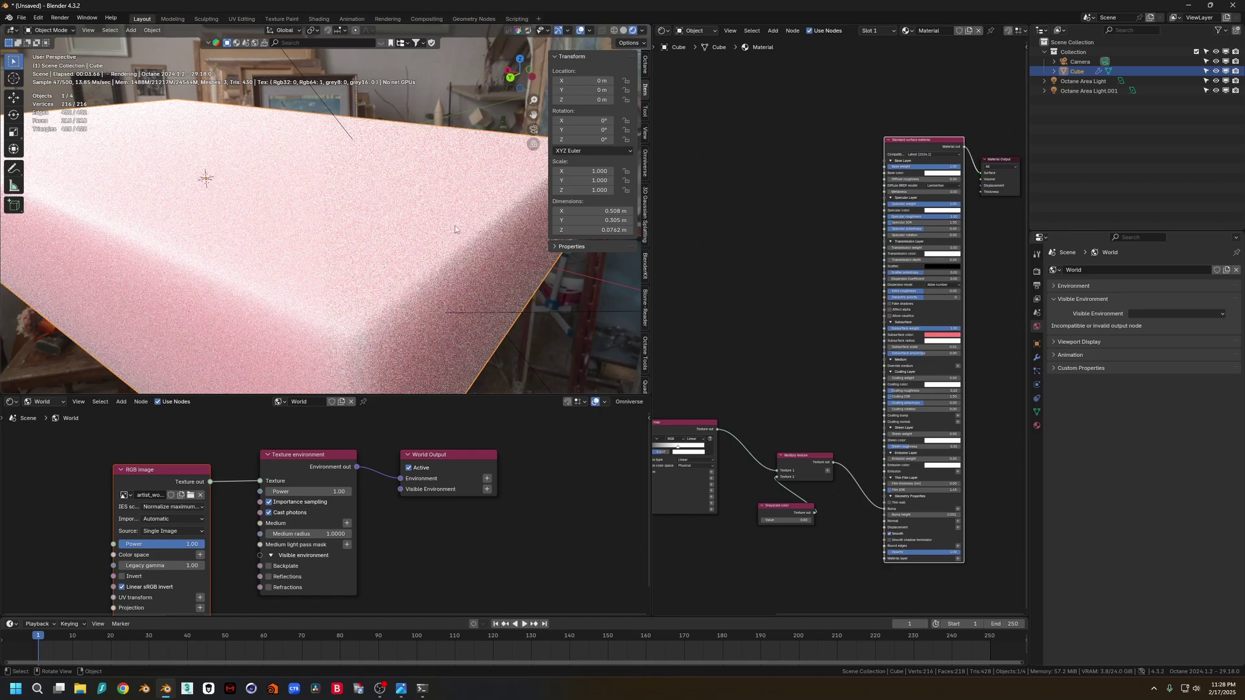
middle_drag(425, 277, 293, 214)
scroll(378, 160, down, 6)
scroll(808, 336, up, 2)
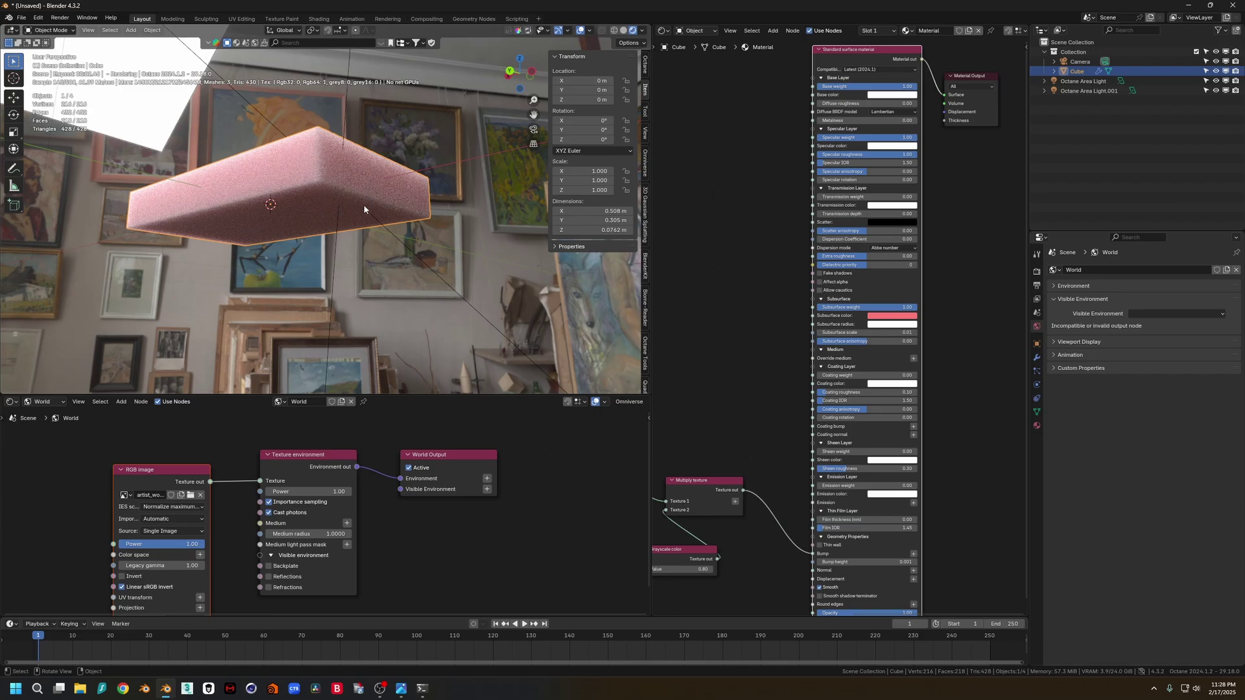
Try a blue Subsurface radius, #6180FF, on the block's material, then set it back to white
scroll(822, 354, up, 2)
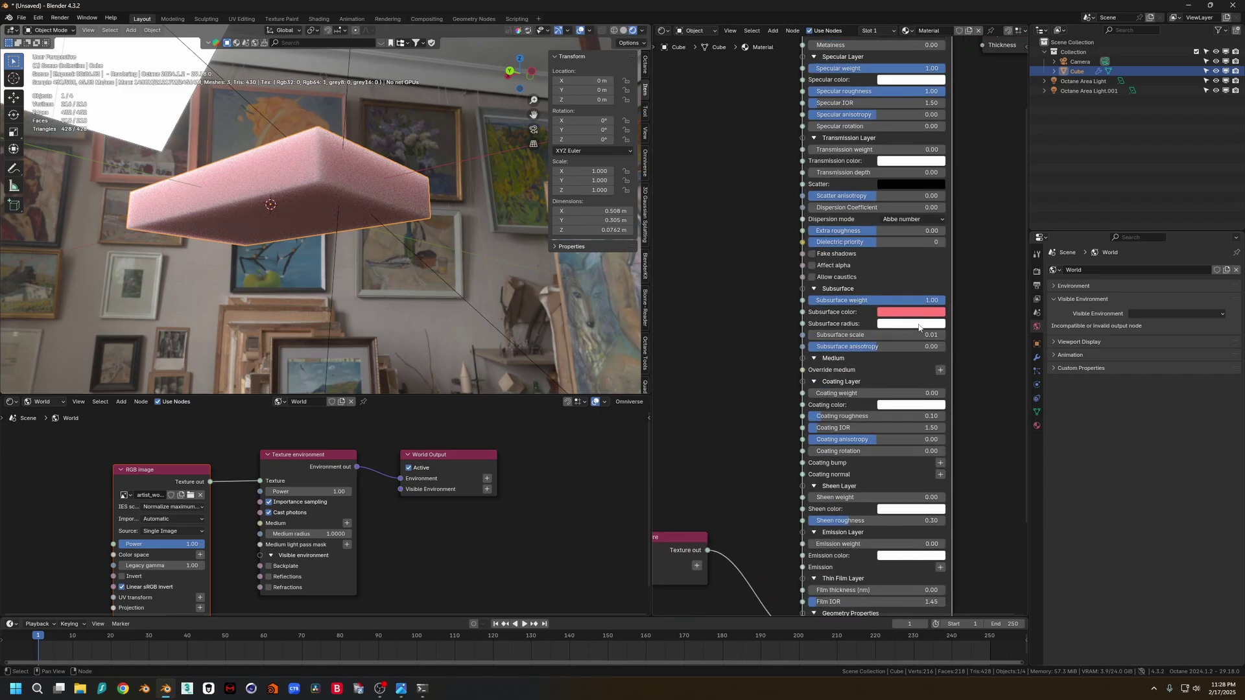
click(905, 324)
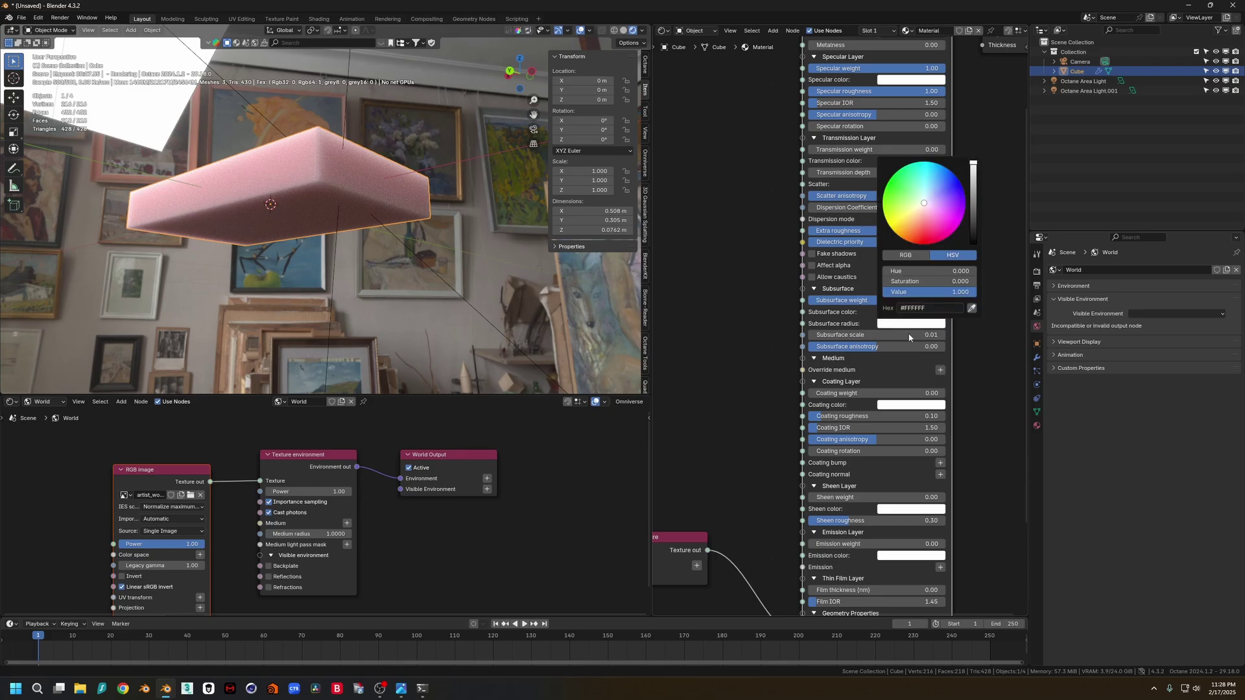
click(946, 193)
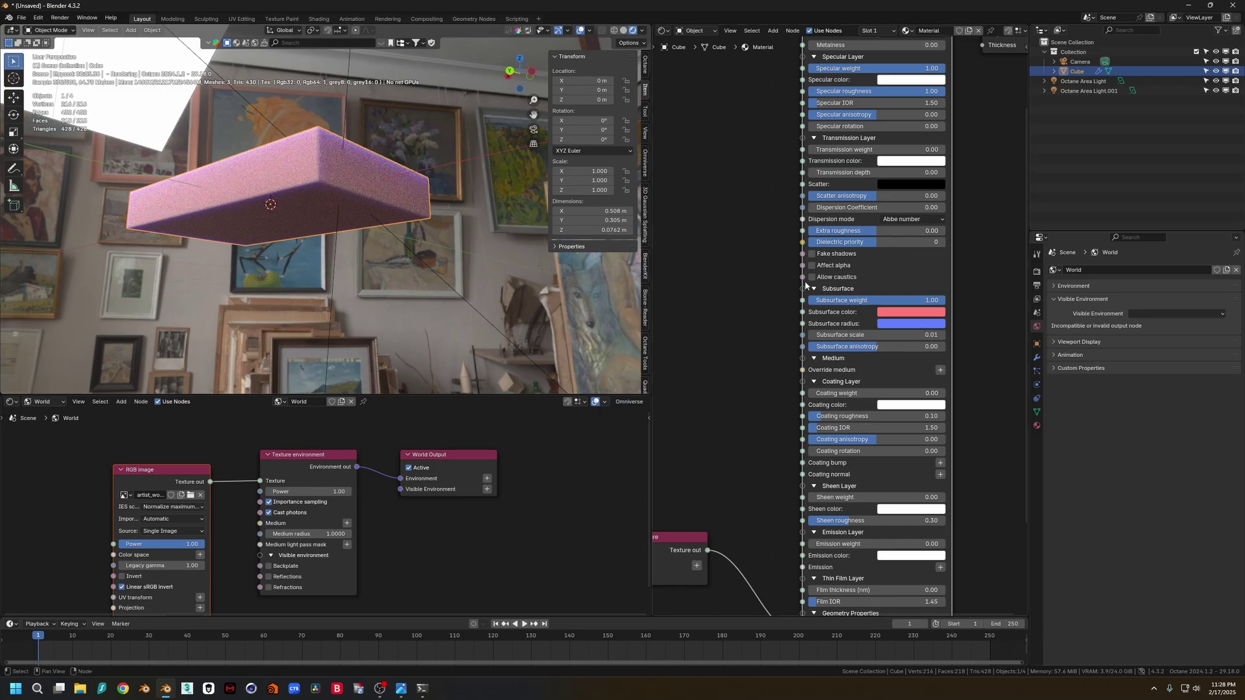
click(904, 325)
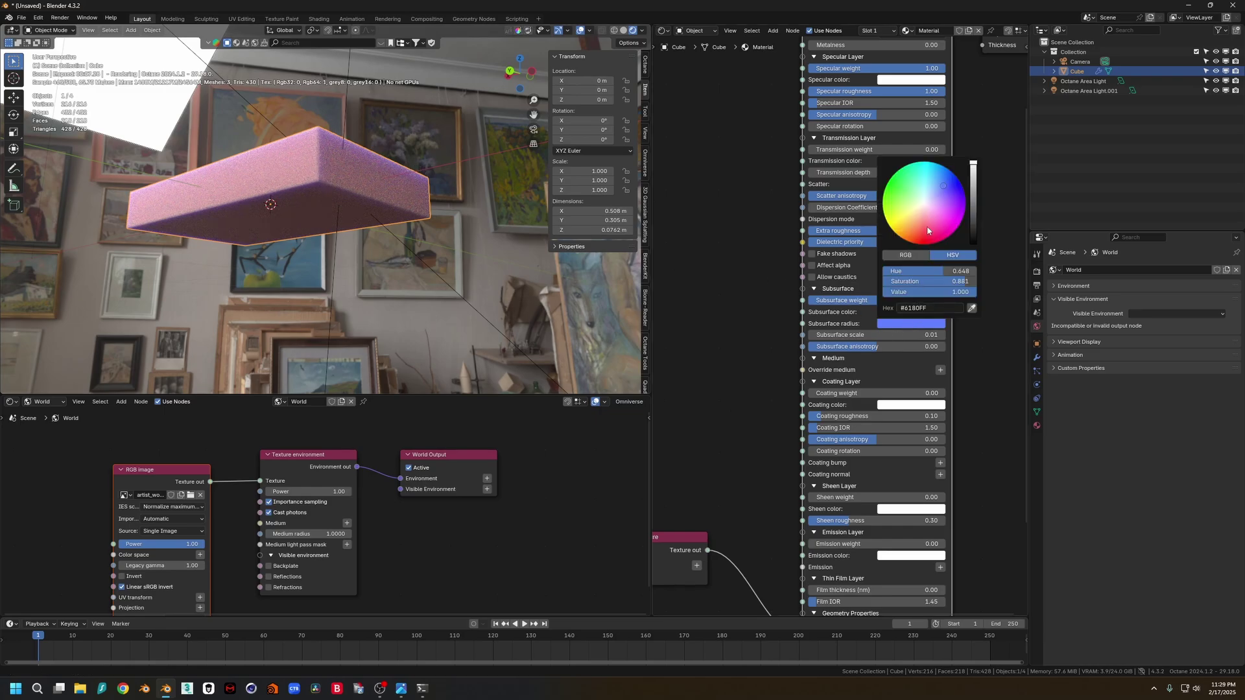
drag(929, 283, 843, 283)
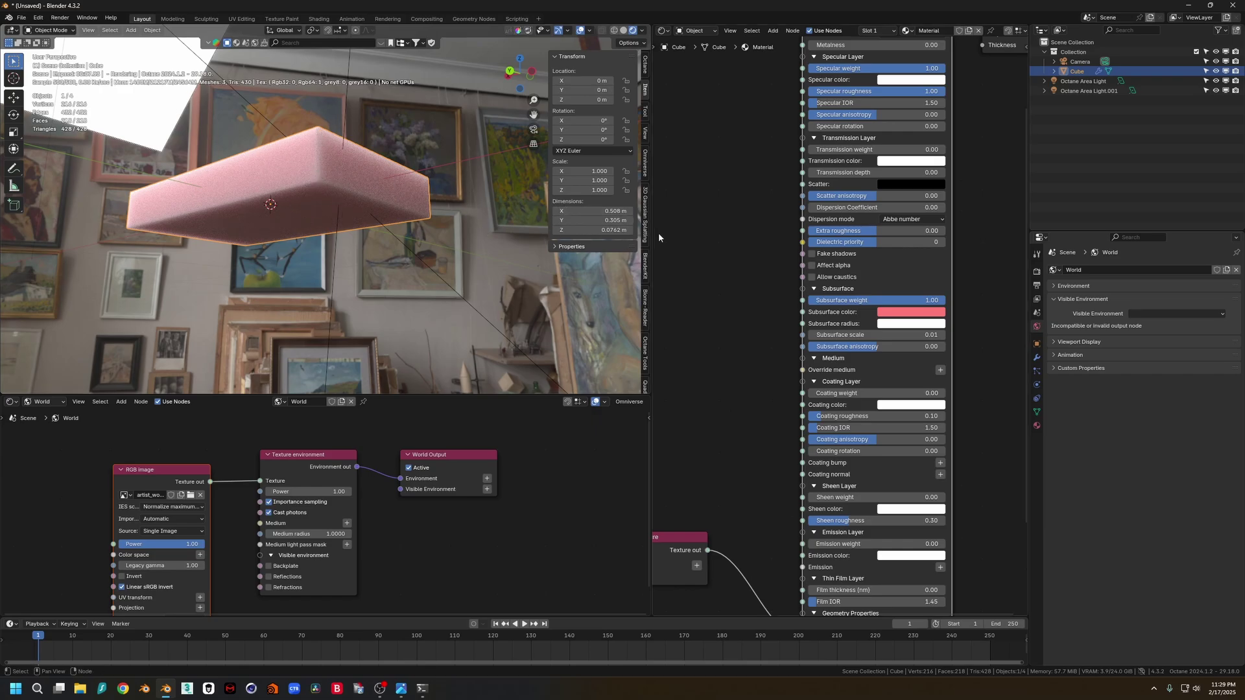
Try a cyan Subsurface color on the block's material and adjust its brightness
click(923, 315)
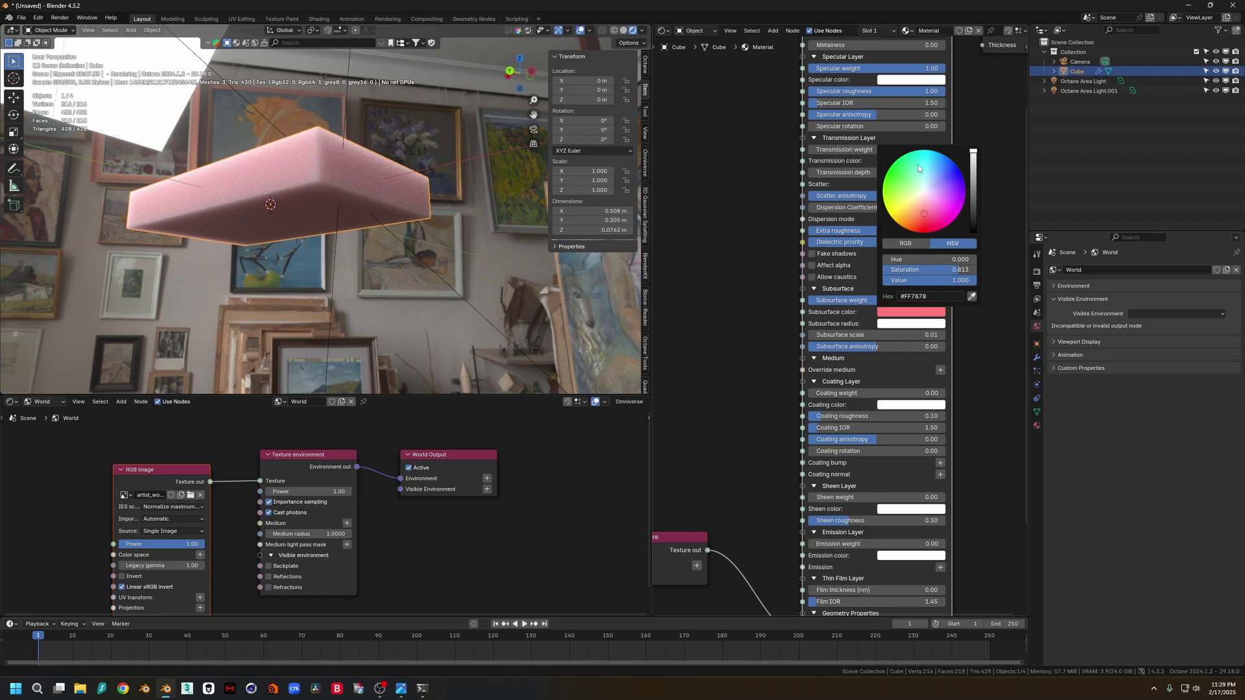
click(929, 168)
drag(930, 169, 974, 151)
click(909, 316)
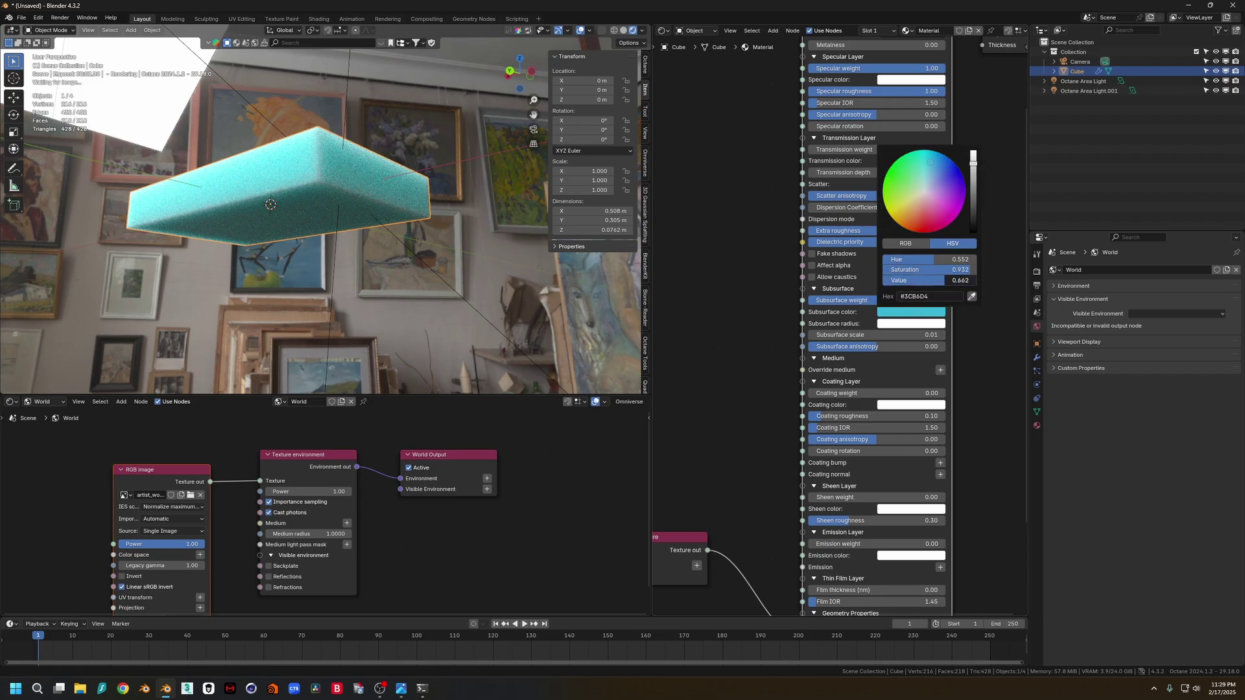
Darken the Subsurface radius slightly and set the Subsurface color to a light pink, about #FFA4AB
click(926, 324)
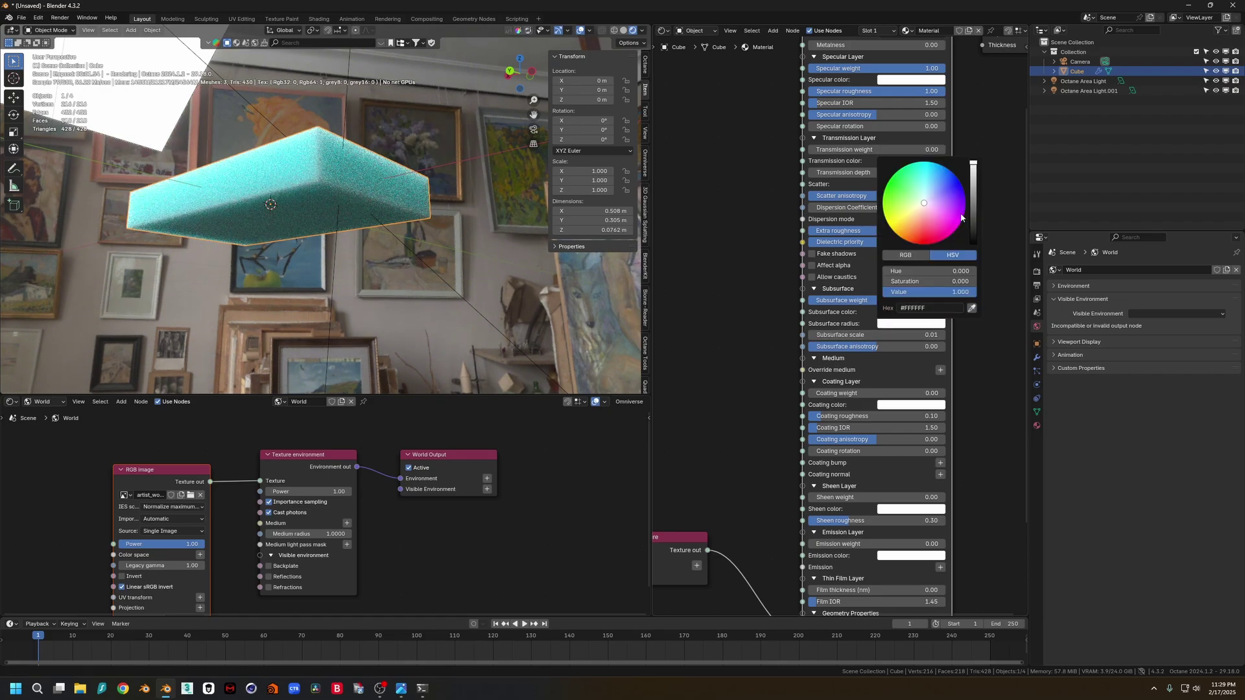
drag(973, 164, 973, 170)
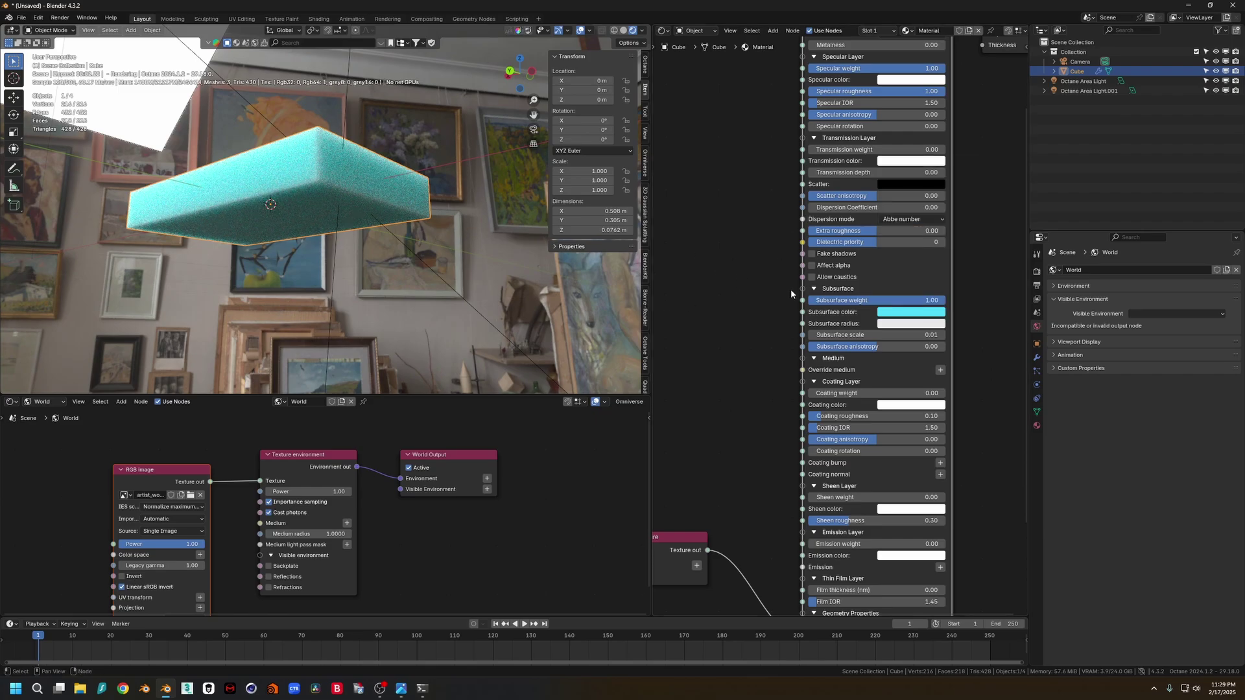
click(923, 313)
click(922, 214)
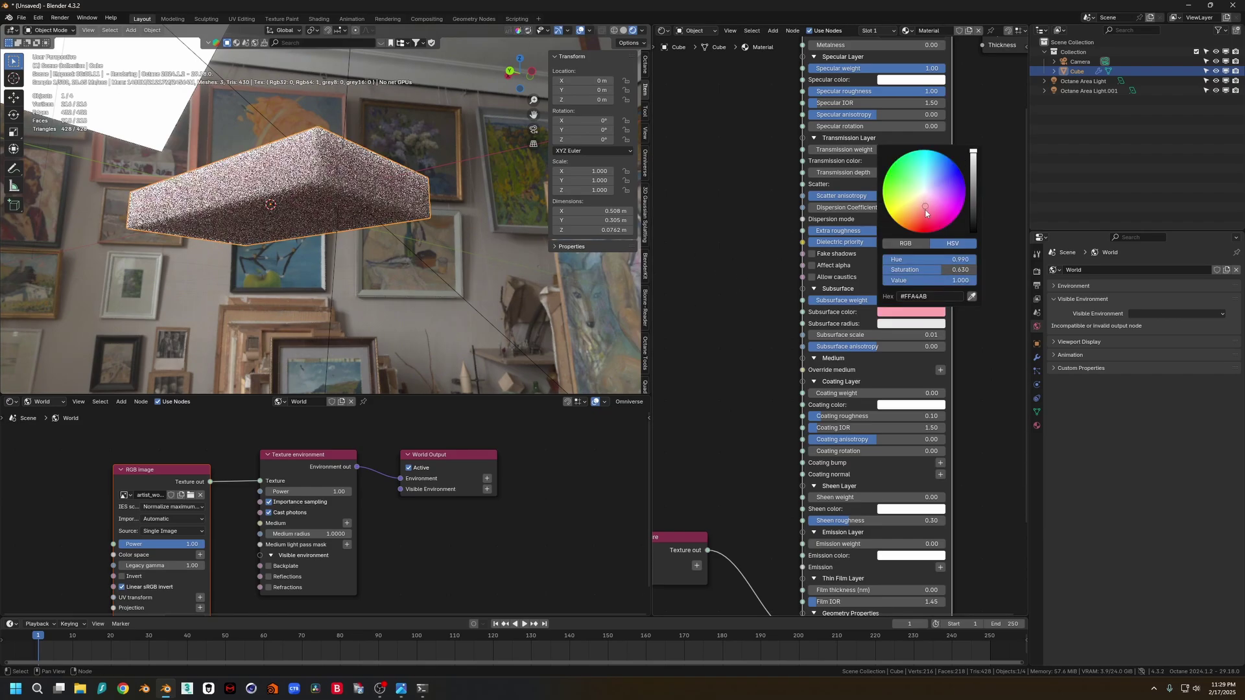
Add a Plain Axes empty at the block's centre and scale it down to about 0.244
middle_drag(470, 236, 295, 194)
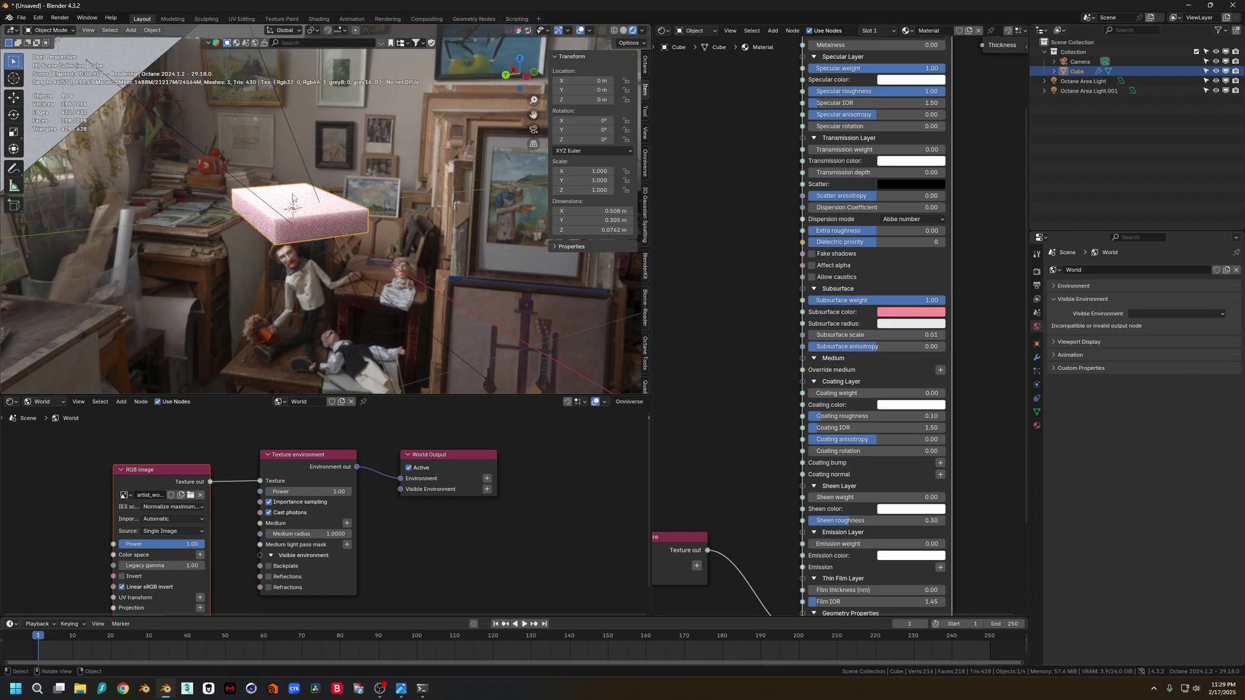
key(shift+a)
mouse_move(279, 171)
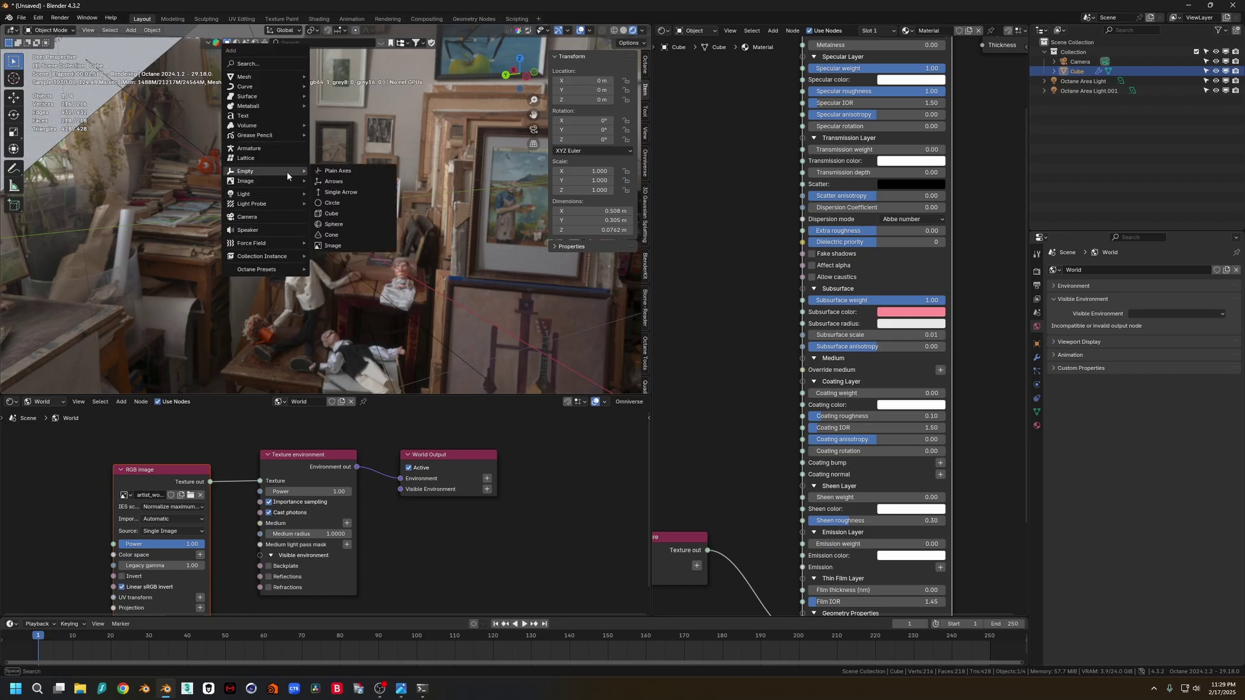
click(334, 171)
key(s)
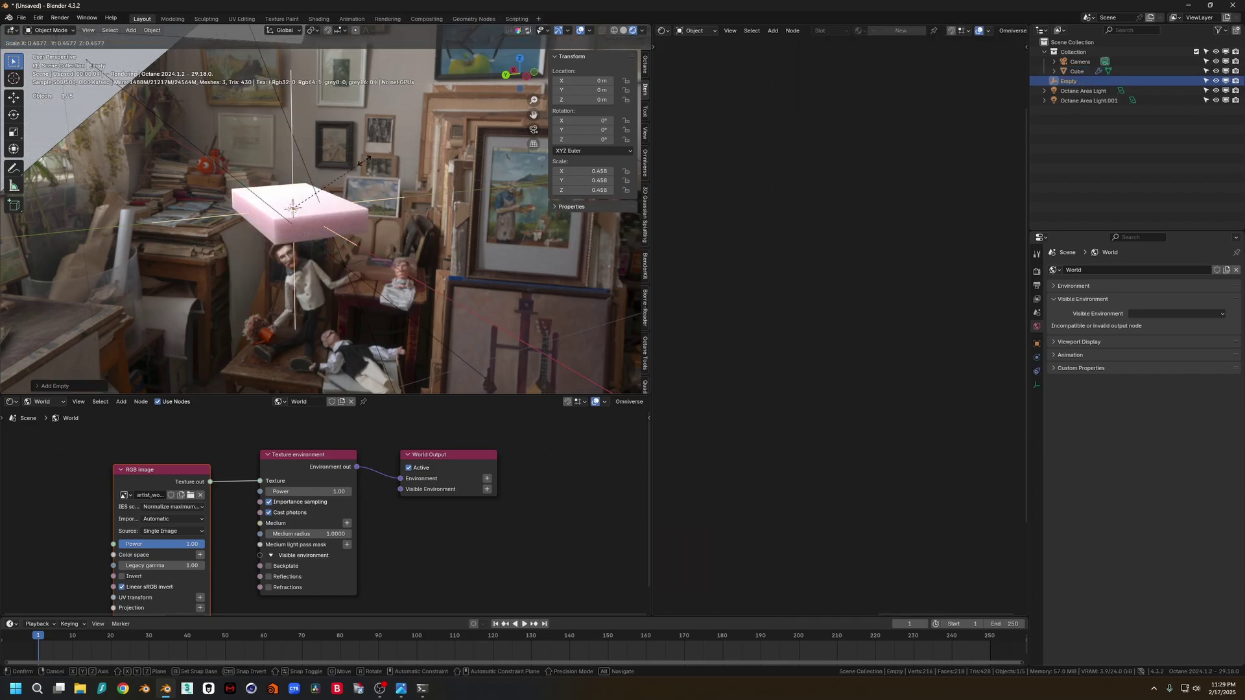
click(327, 176)
Add a Simple Deform modifier to the block and use the Empty as its origin
click(344, 223)
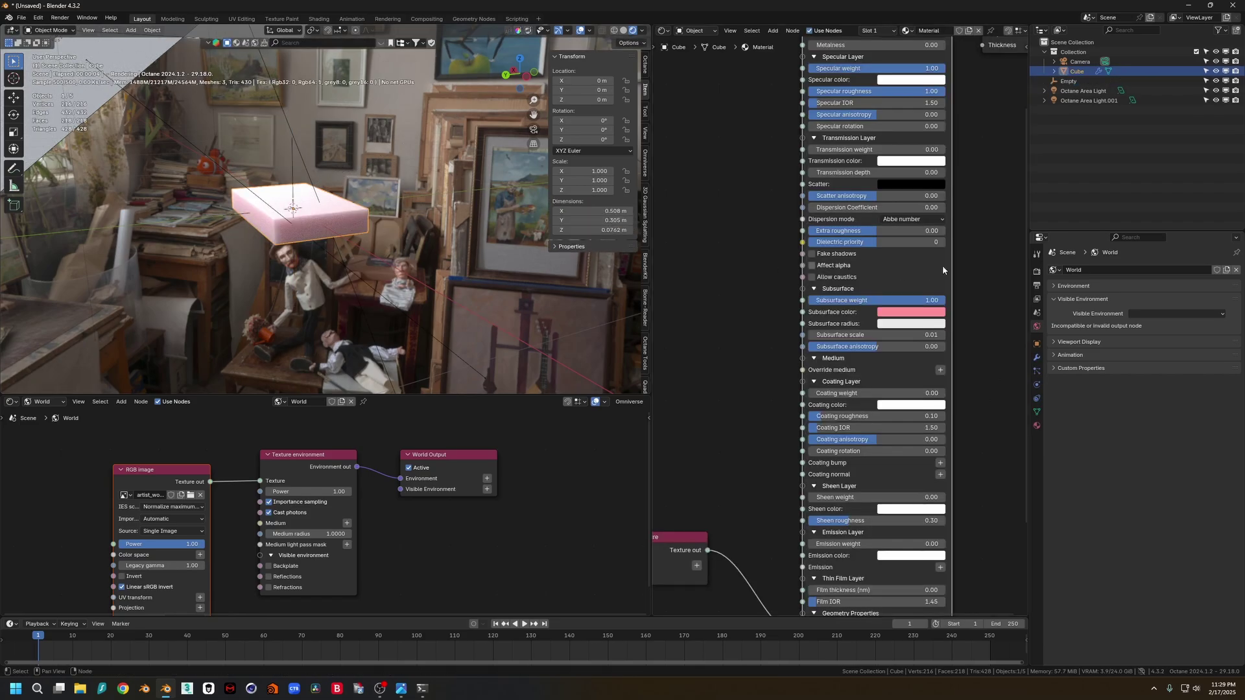
click(1036, 360)
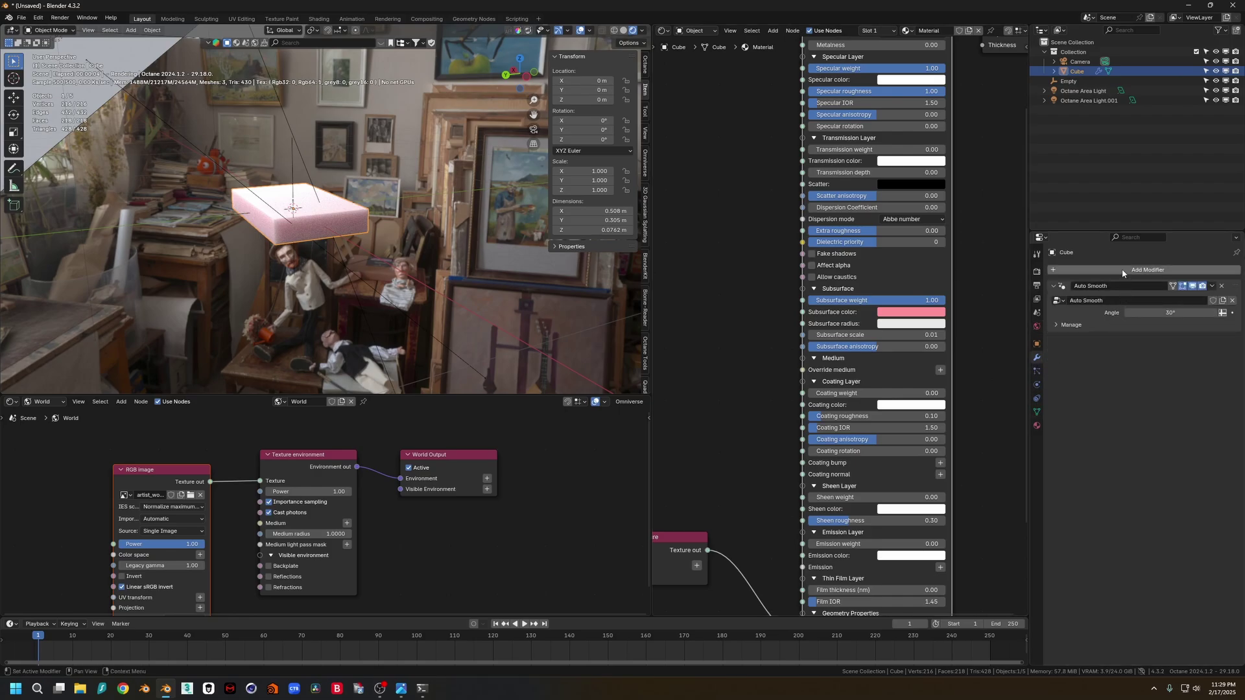
click(1184, 273)
text(simp)
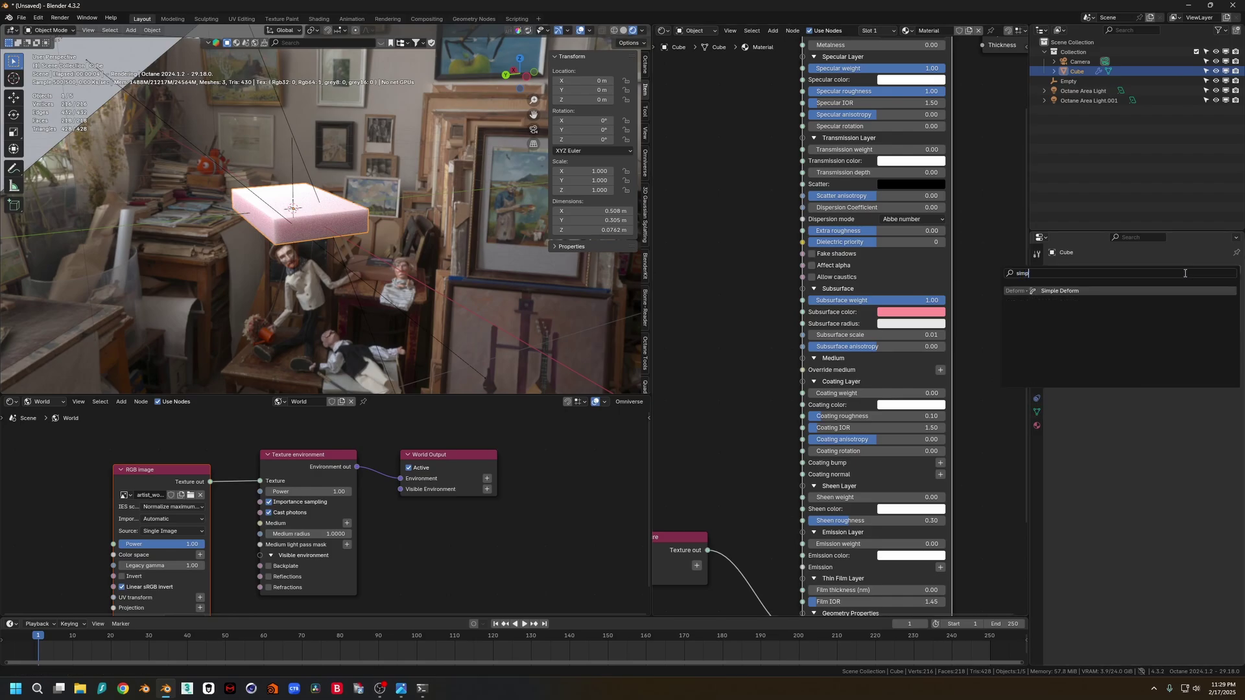
key(Return)
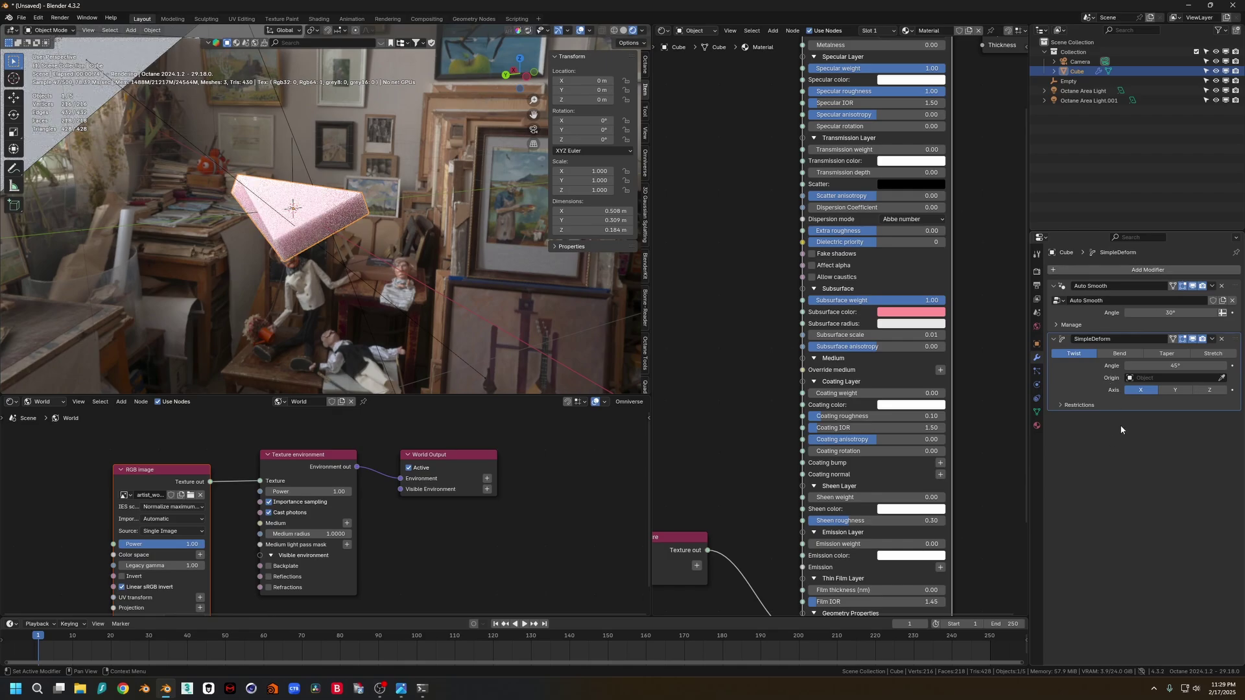
click(293, 163)
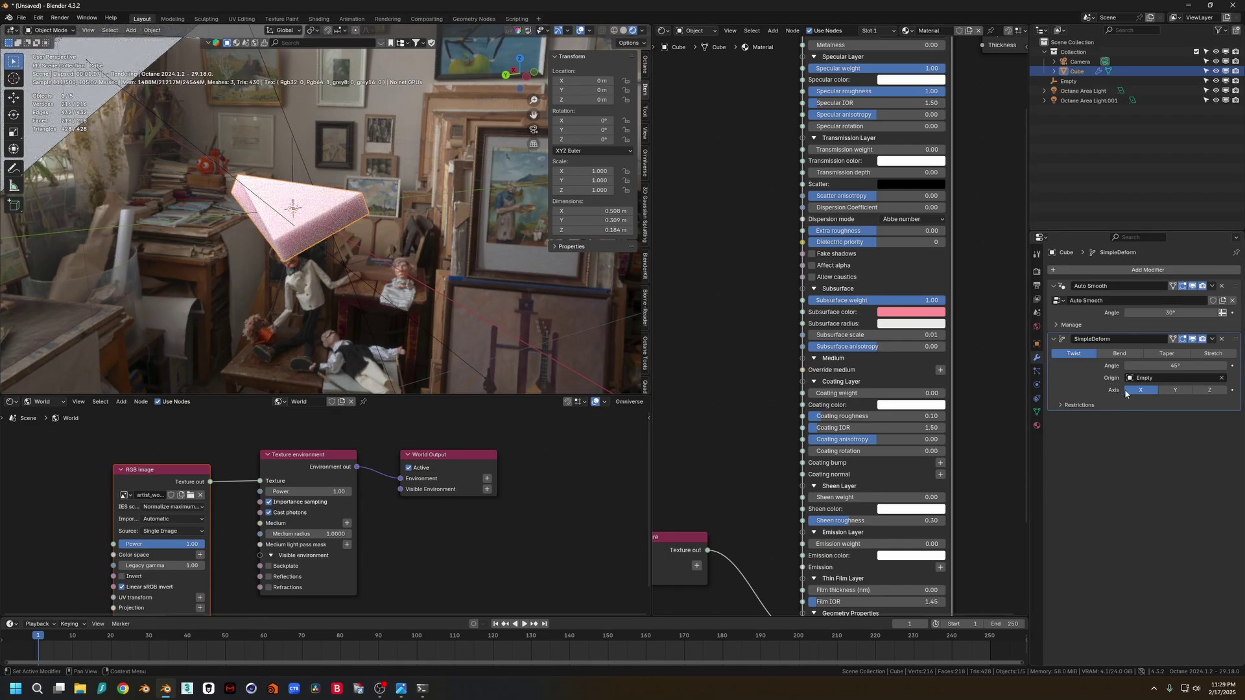
Switch the block's Simple Deform to Bend on the Z axis
click(1121, 354)
click(1175, 390)
click(1209, 389)
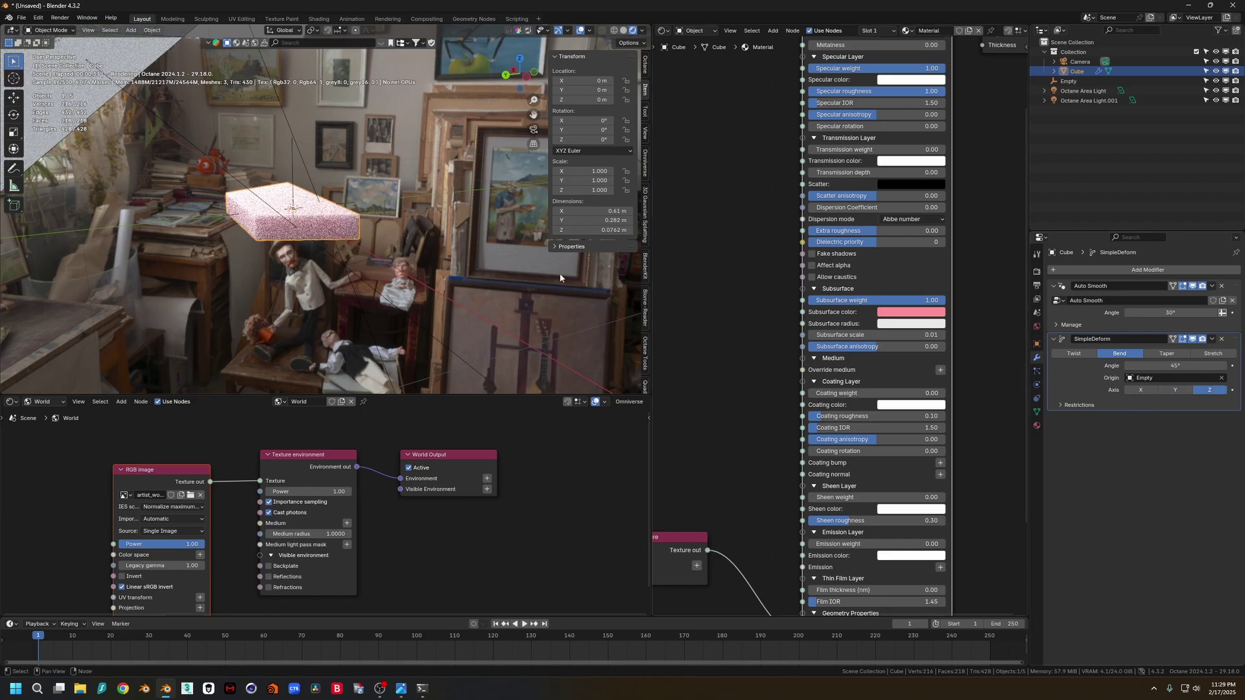
Rotate the Empty 90° about the X axis to redirect the block's bend
click(299, 187)
key(r)
key(z)
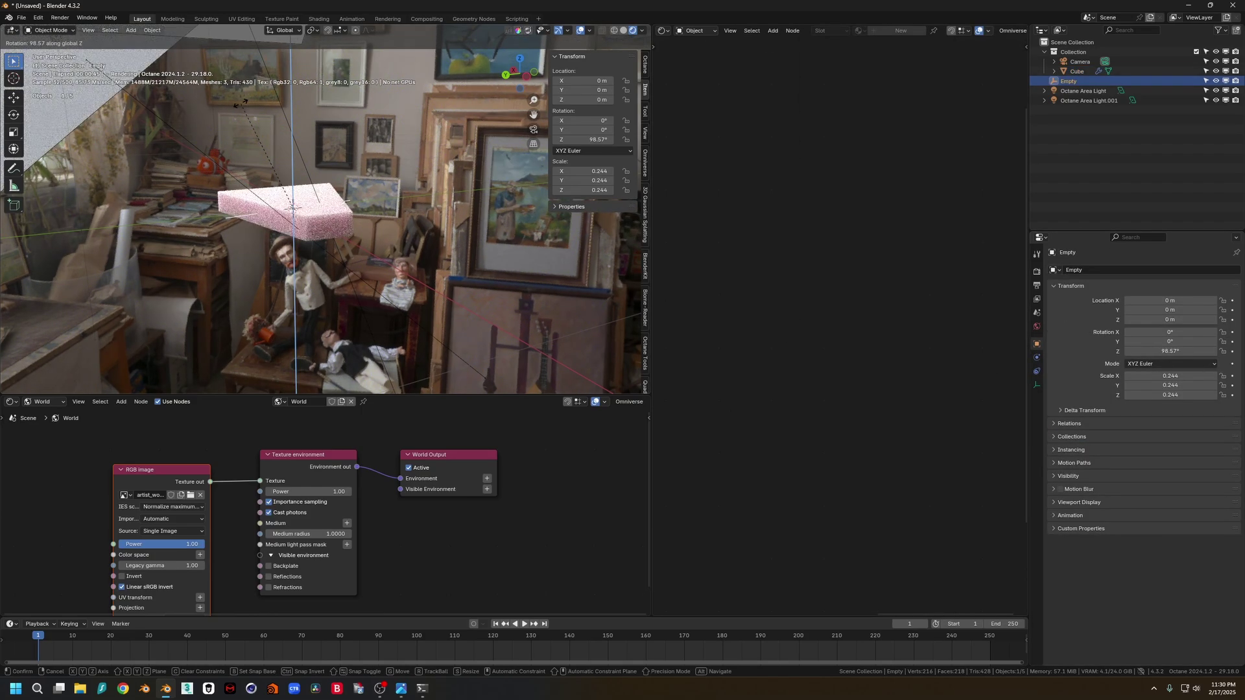
text(x890)
key(BackSpace)
key(BackSpace)
key(BackSpace)
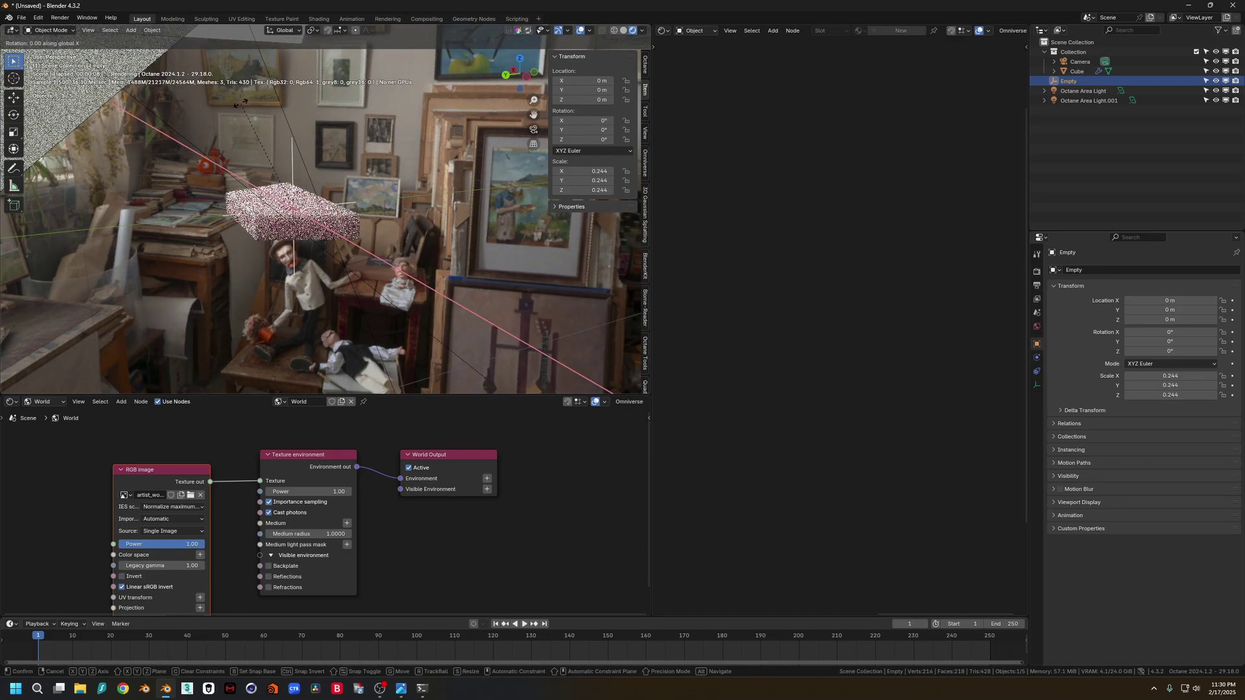
click(278, 146)
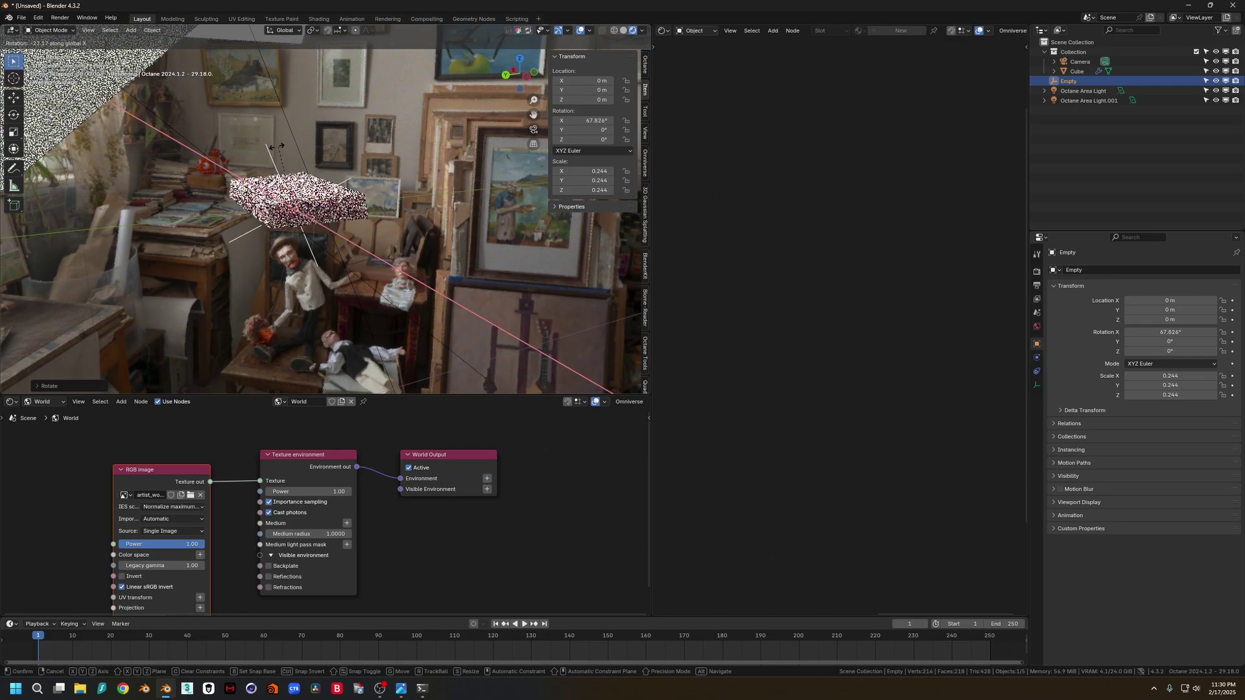
right_click(227, 239)
middle_drag(227, 240, 321, 211)
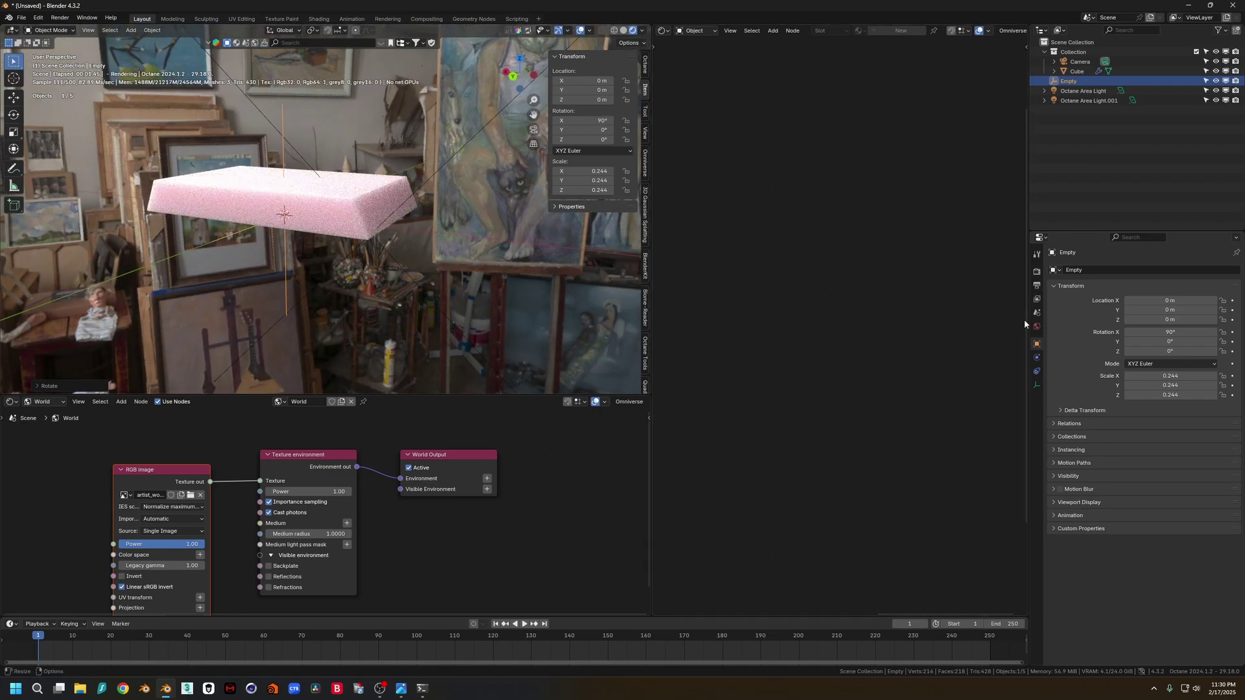
Turn off the Simple Deform's viewport display and add a dense, evenly spaced set of centred loop cuts to the block
click(319, 188)
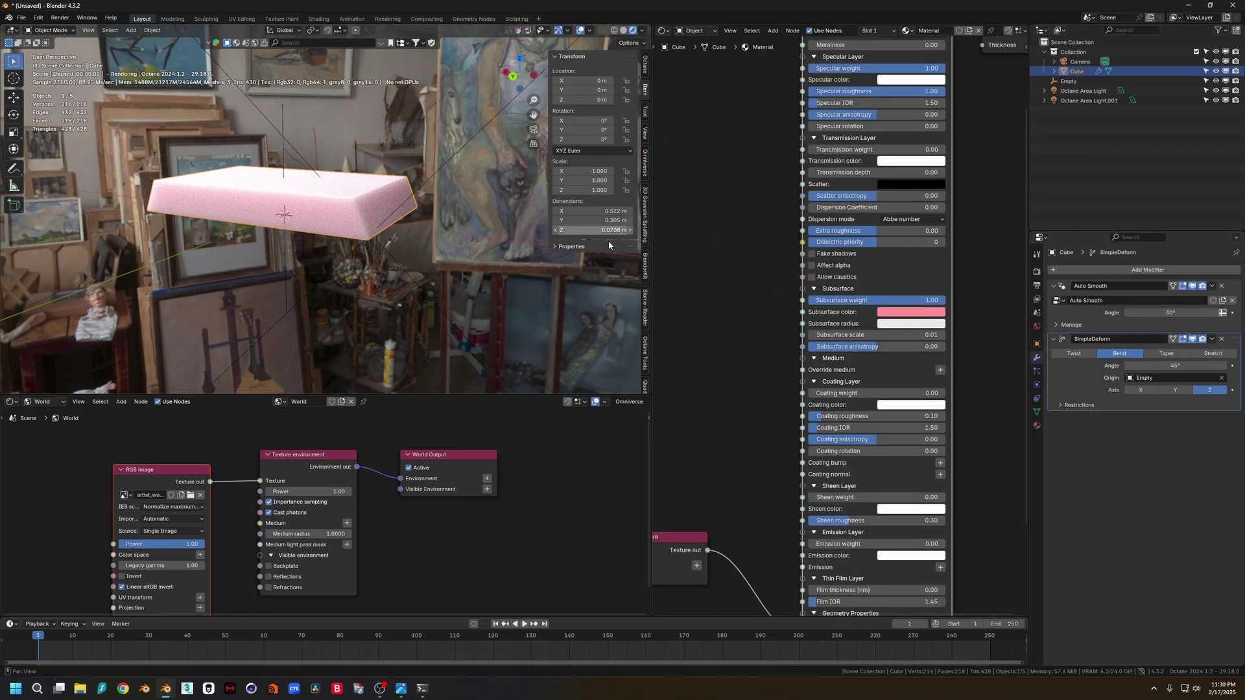
click(1199, 340)
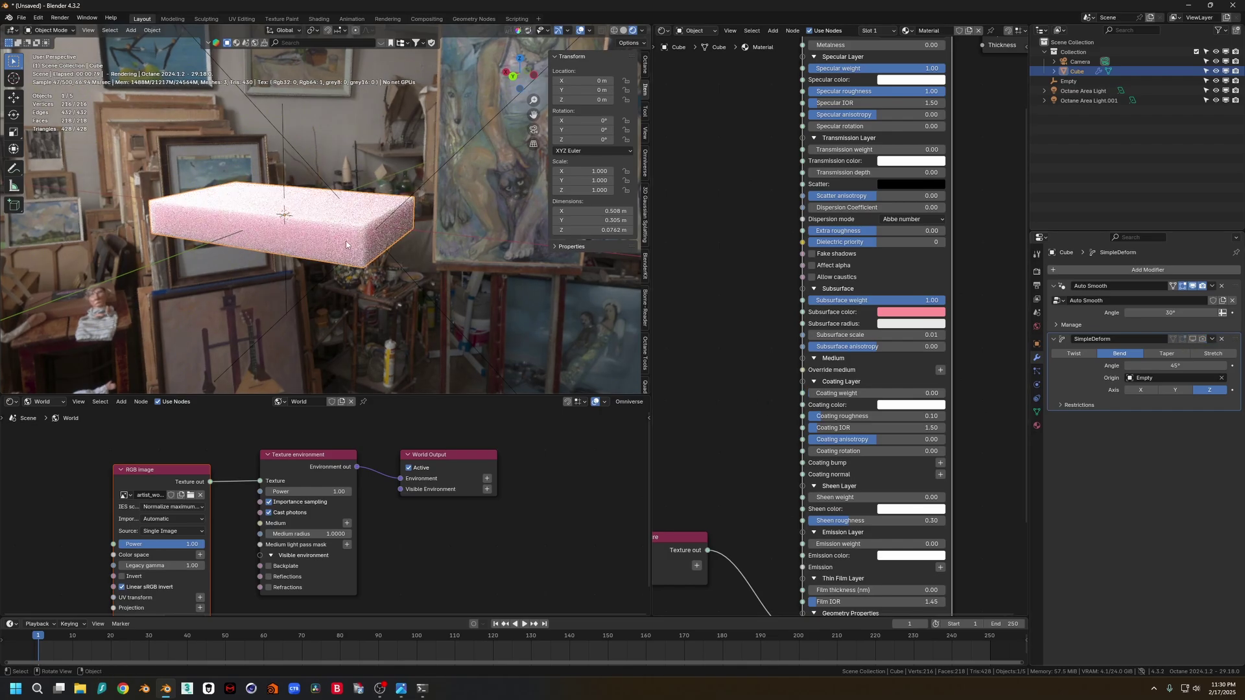
key(Tab)
middle_drag(328, 218, 336, 232)
key(ctrl+r)
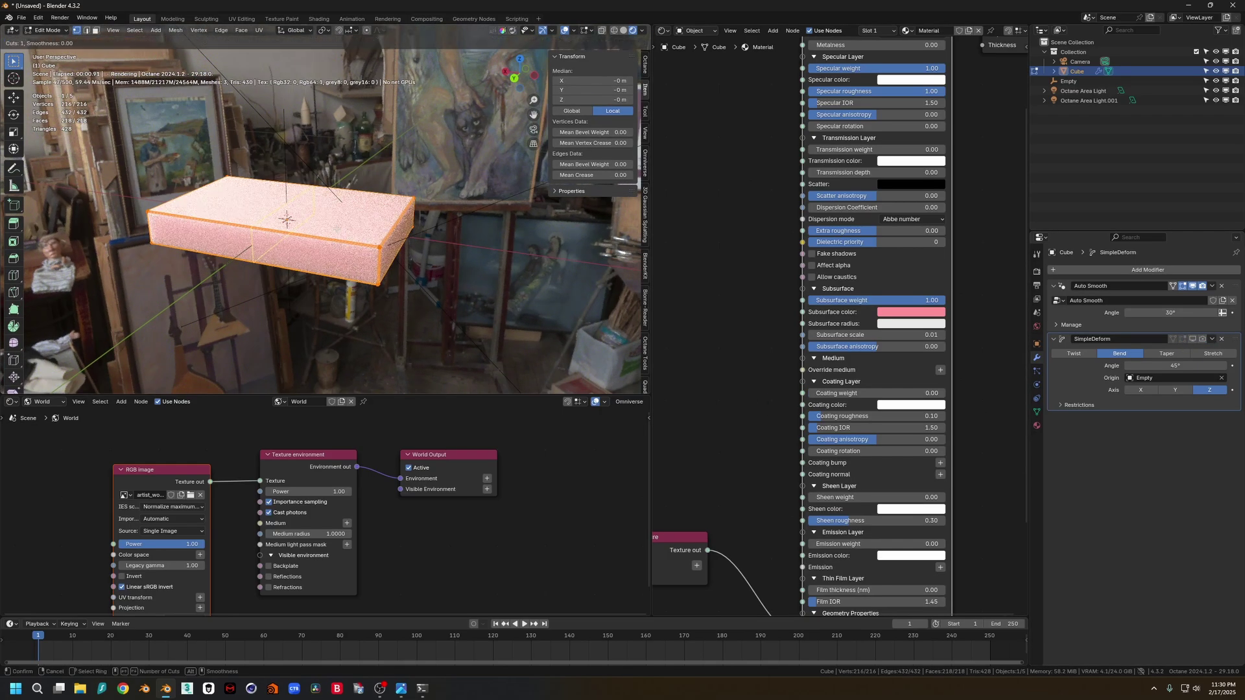
scroll(344, 230, up, 20)
click(344, 230)
right_click(344, 229)
Add evenly spaced, centred loop cuts in the block's two remaining directions
middle_drag(402, 228, 361, 196)
key(ctrl+r)
scroll(358, 235, up, 13)
click(358, 235)
right_click(358, 235)
scroll(360, 196, up, 2)
key(ctrl+r)
scroll(302, 242, up, 5)
click(302, 242)
right_click(302, 241)
key(Tab)
middle_drag(302, 242, 284, 160)
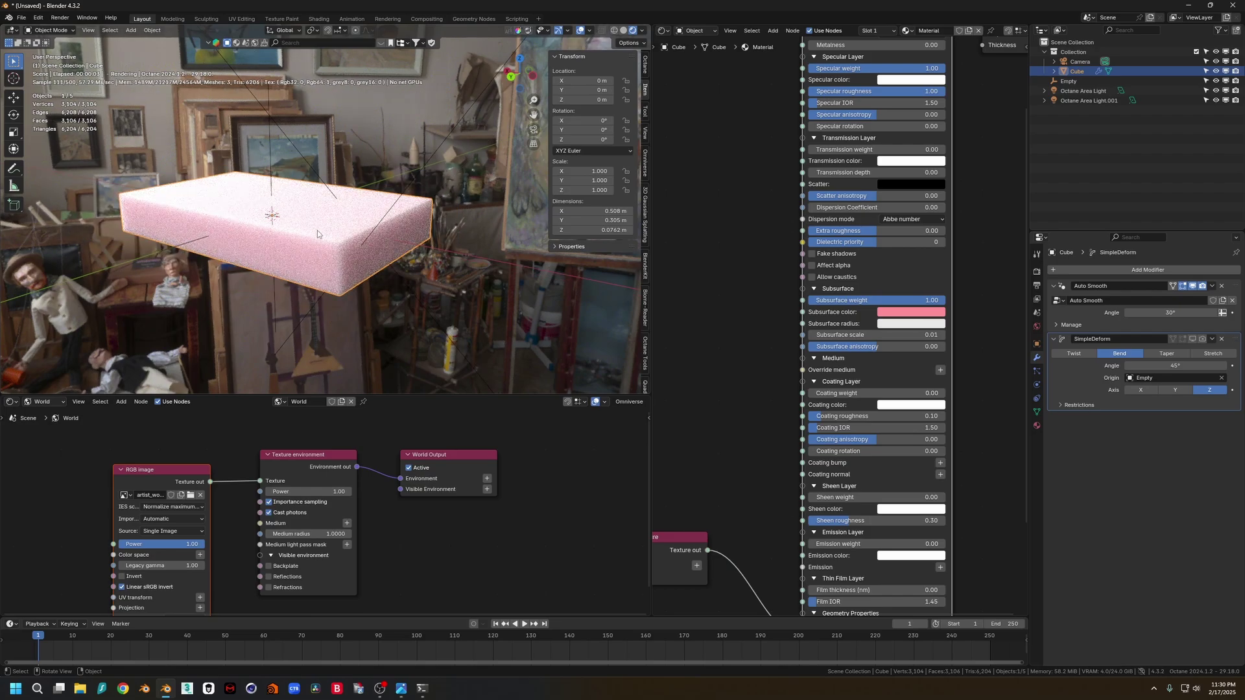
Add a level 2 Subdivision modifier to the block and place it above the Simple Deform
key(ctrl+2)
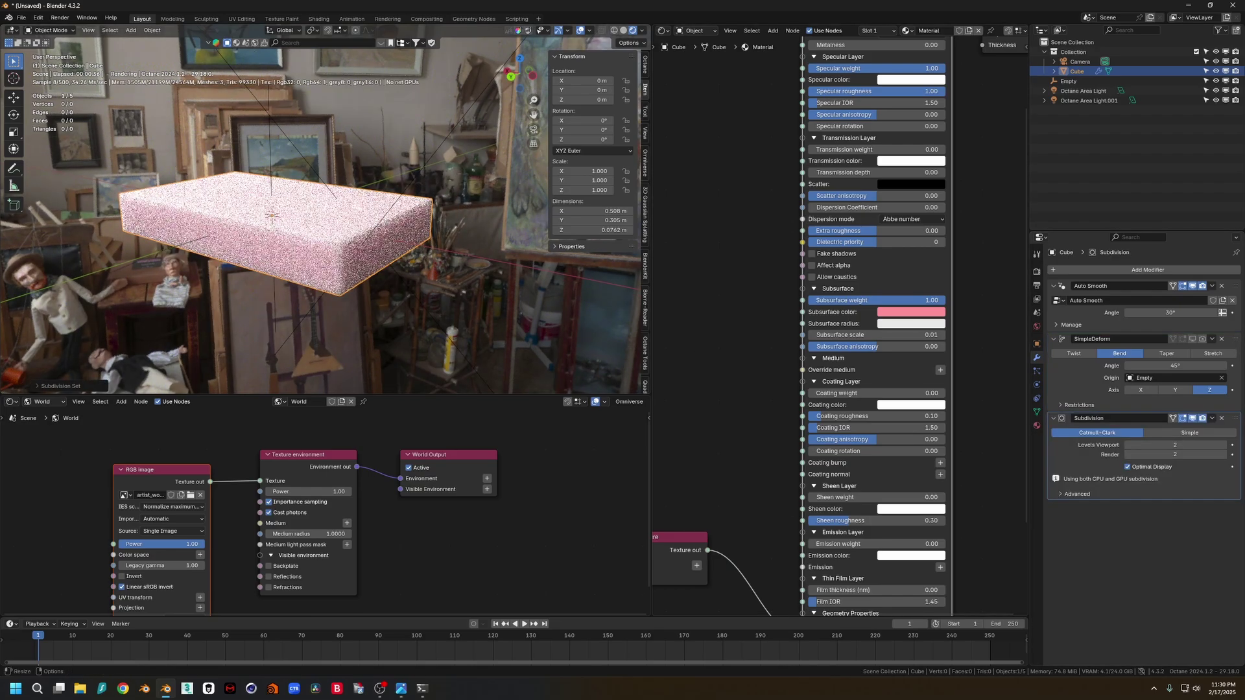
drag(1235, 340, 1232, 455)
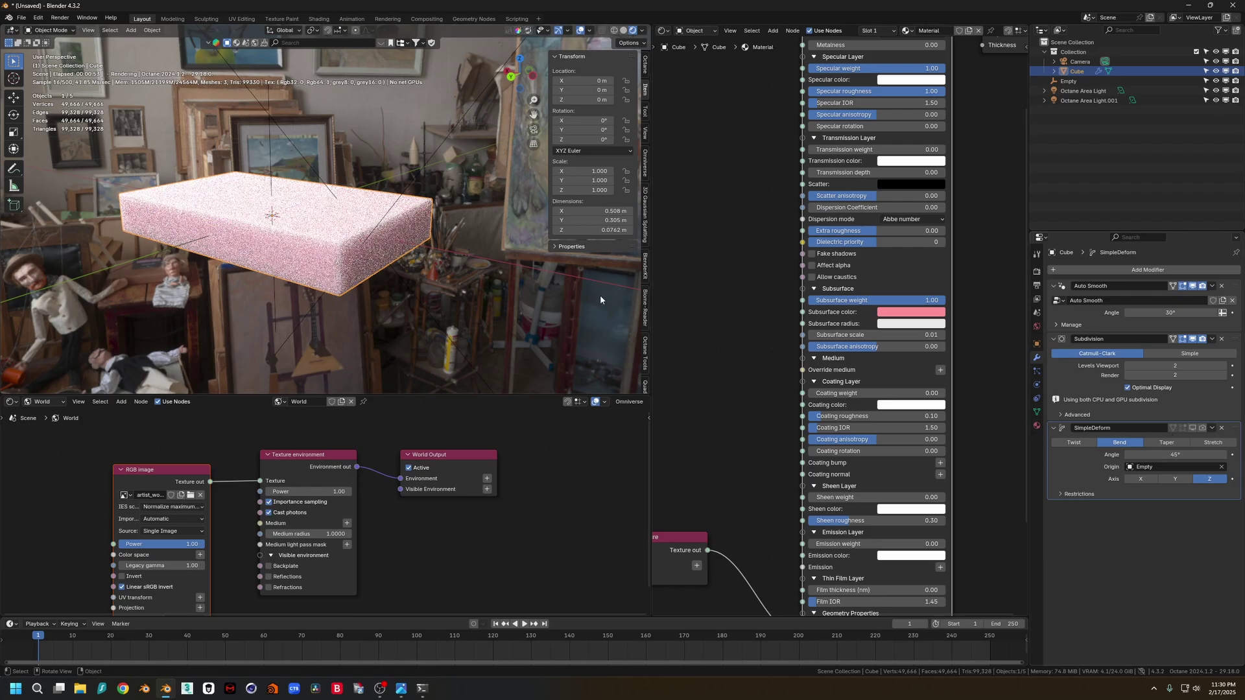
Try the Simple Deform in Taper mode on the block and rotate the Empty freely
click(1166, 430)
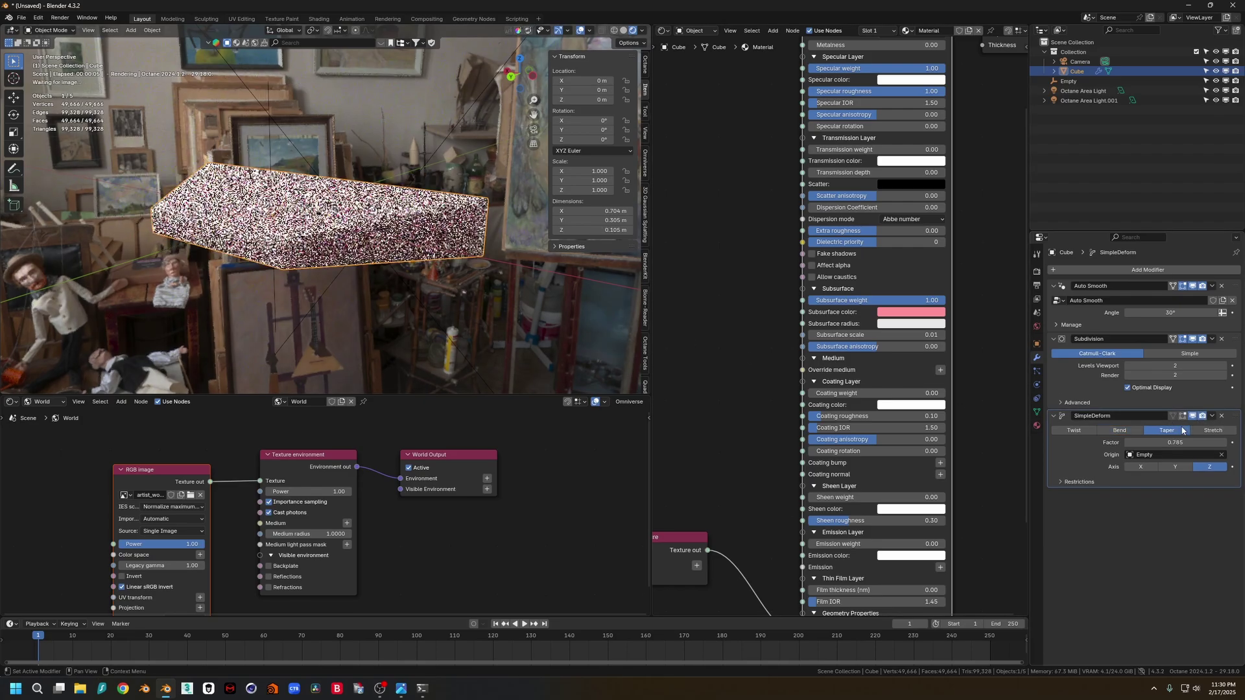
middle_drag(270, 163, 256, 187)
click(264, 135)
key(r)
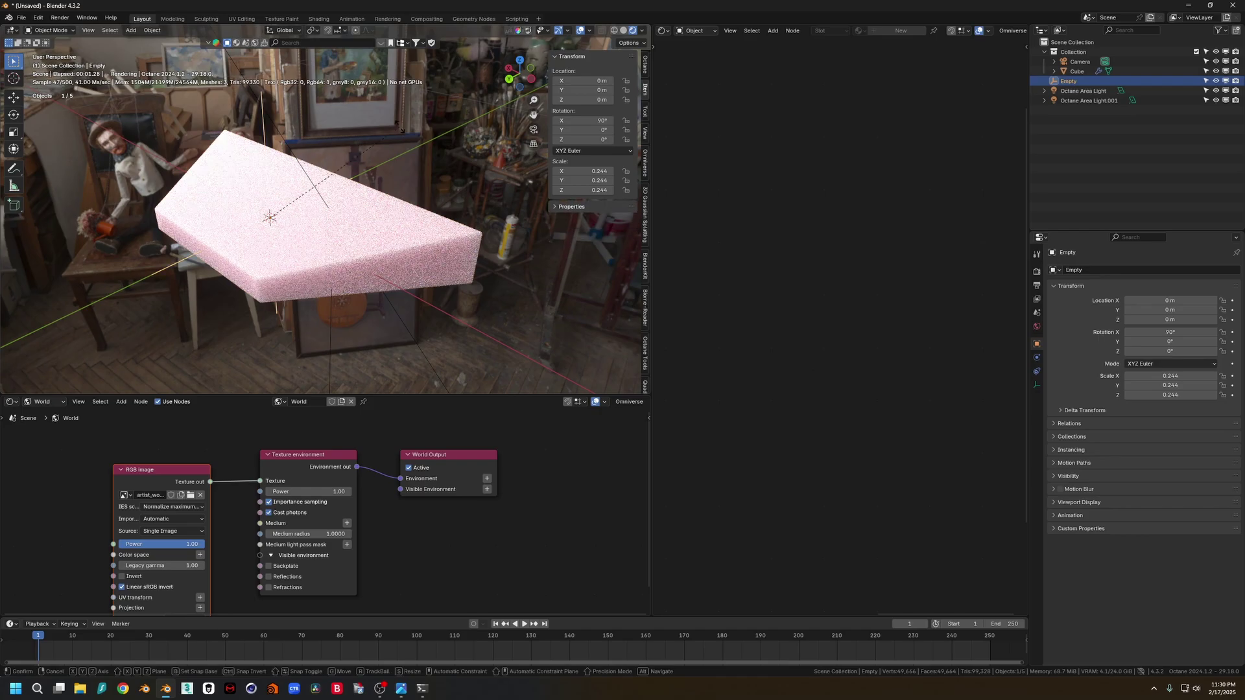
click(489, 223)
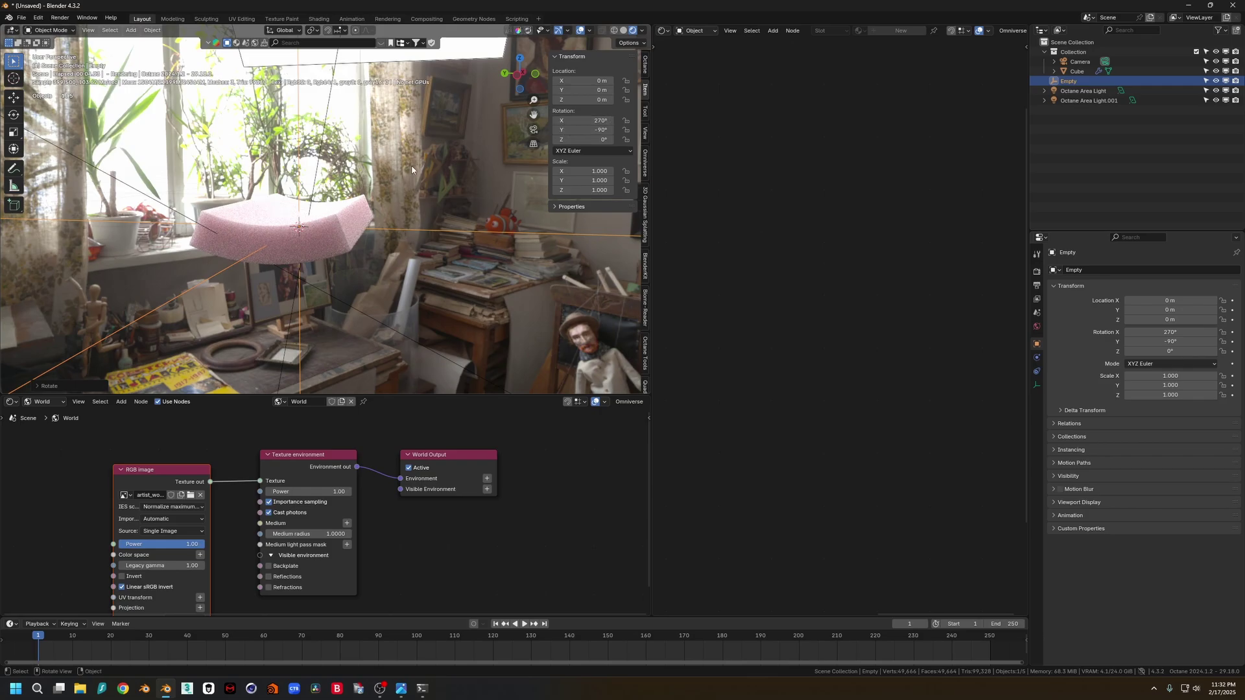
Increase the block's Simple Deform bend angle to about 67.9°
middle_drag(413, 166, 423, 165)
click(369, 235)
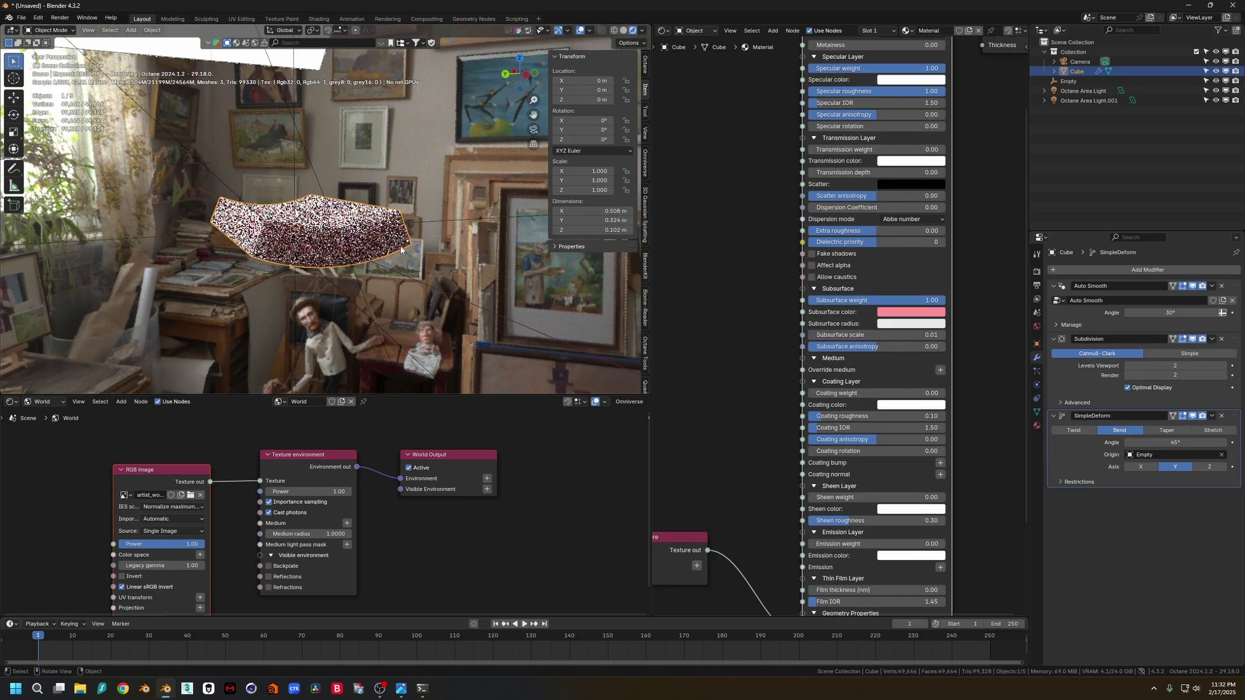
mouse_move(1175, 443)
mouse_down()
mouse_move(1142, 443)
mouse_move(1187, 442)
mouse_move(1171, 443)
mouse_up()
middle_drag(575, 316, 429, 276)
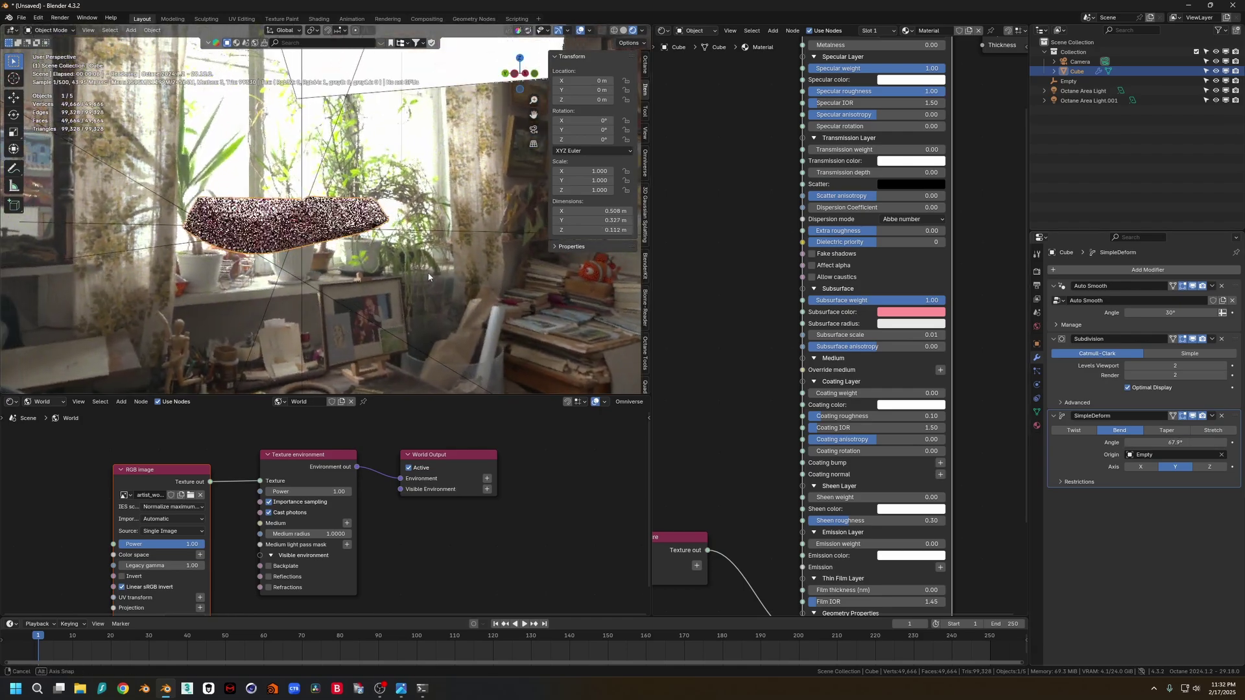
In camera view, duplicate the bent block together with its Empty and move the copies up about 0.142 m along Z
key(KP_0)
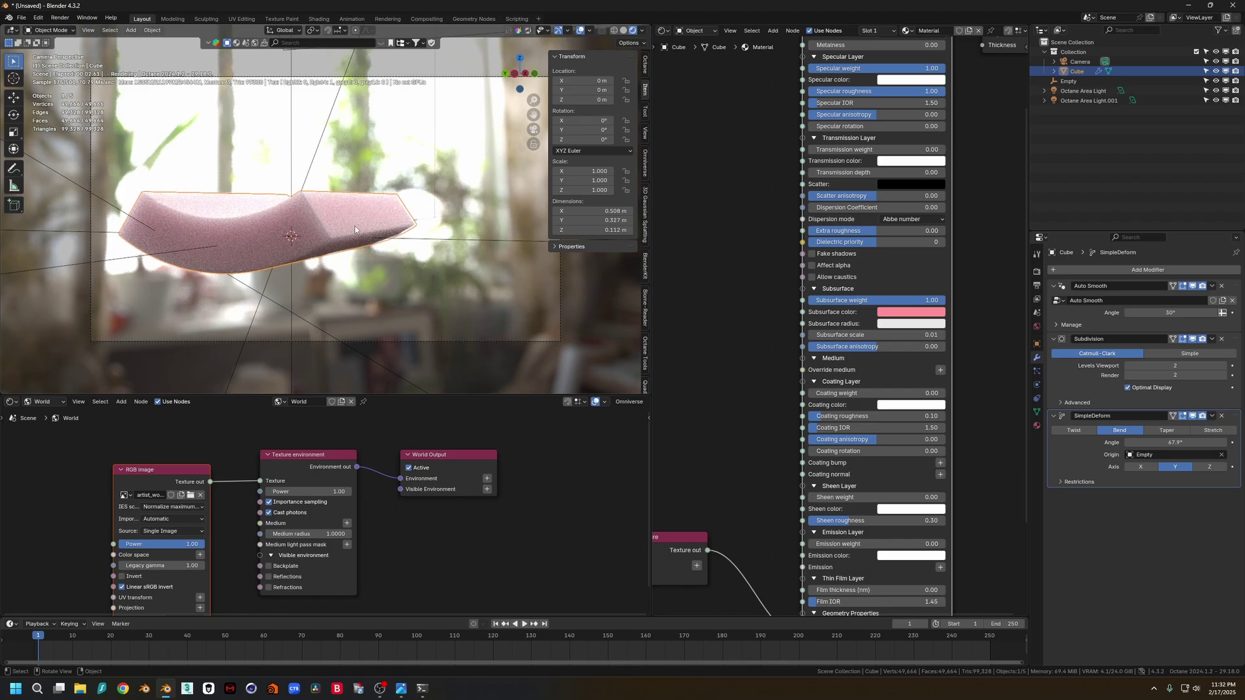
shift+click(290, 159)
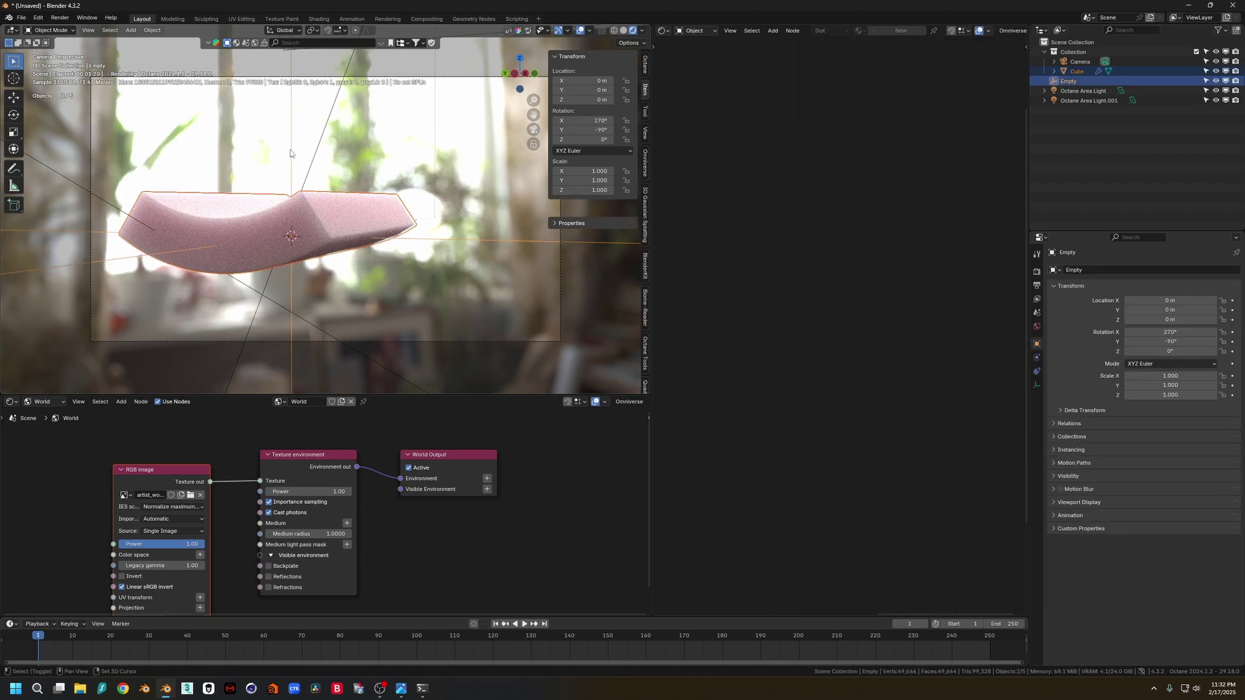
key(shift+d)
key(z)
click(300, 104)
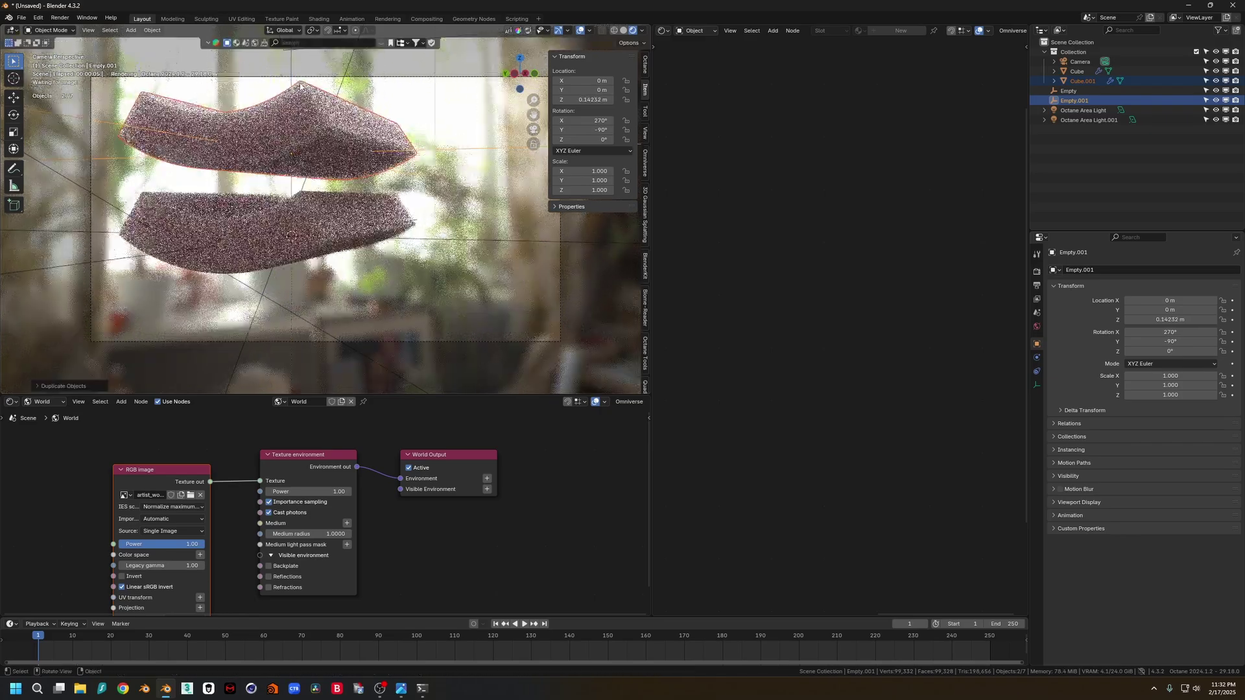
Rotate the duplicated block and its Empty 180° about the X axis
text(ry90)
key(Escape)
text(rx180)
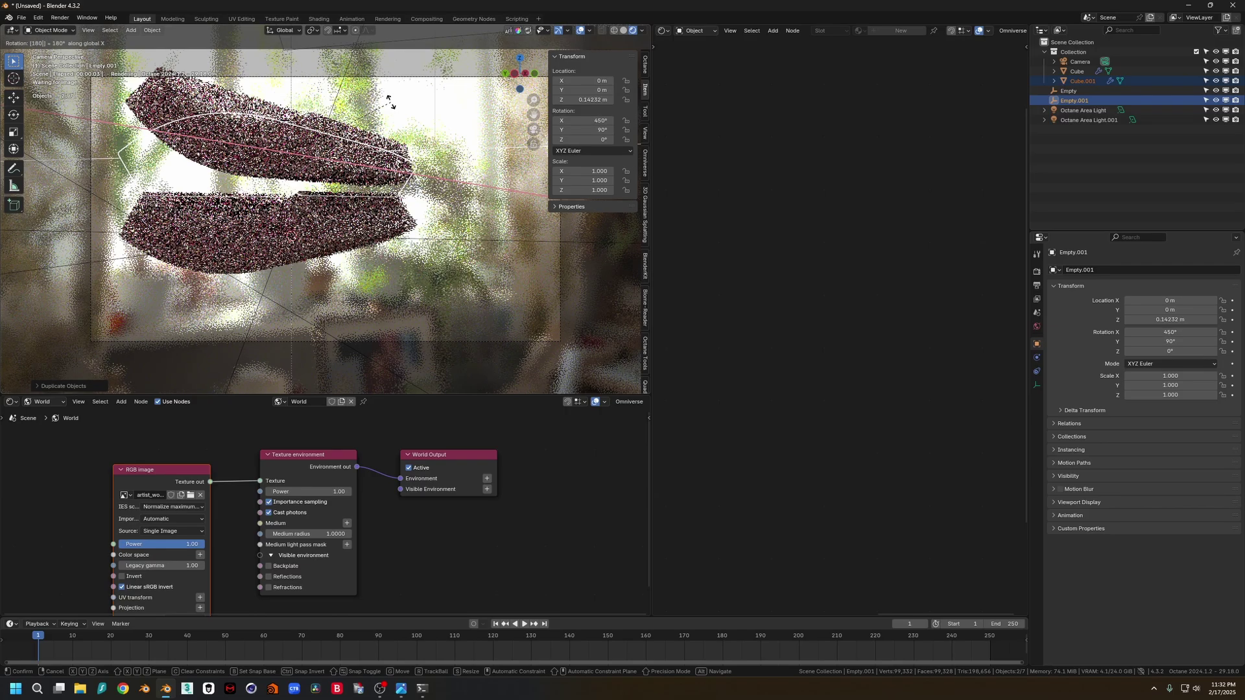
key(Return)
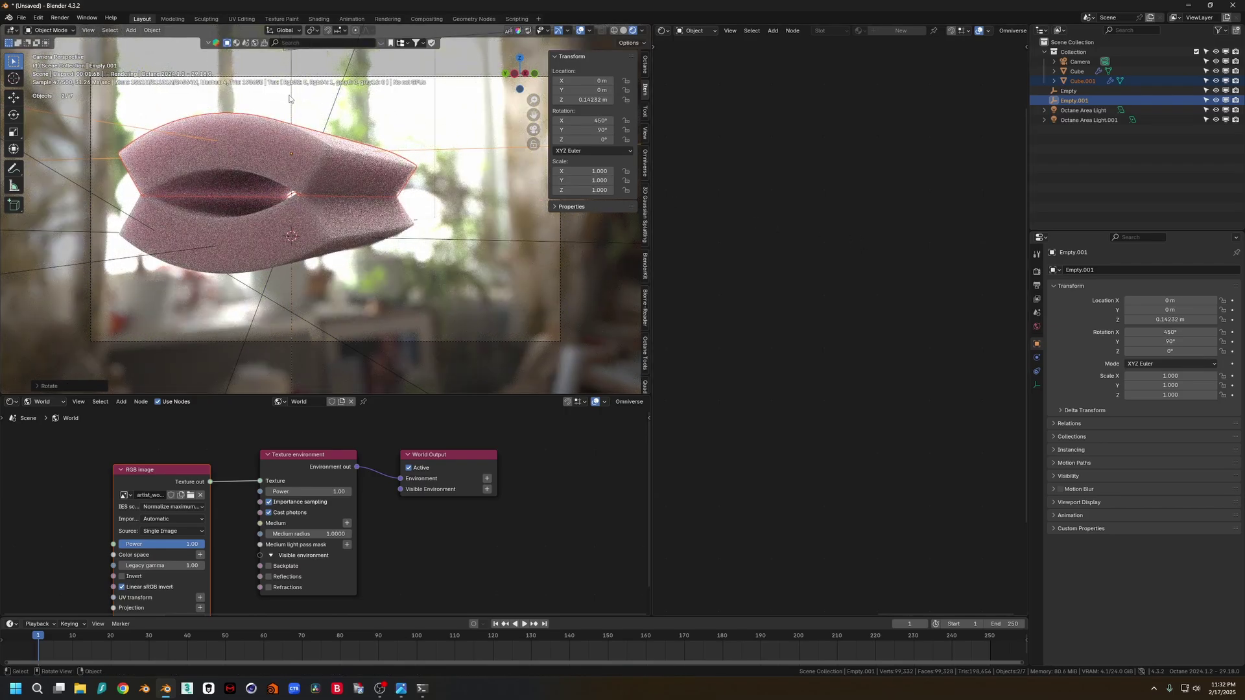
Freely trackball-rotate the duplicated Empty so the upper block bends in a different direction
key(r)
key(r)
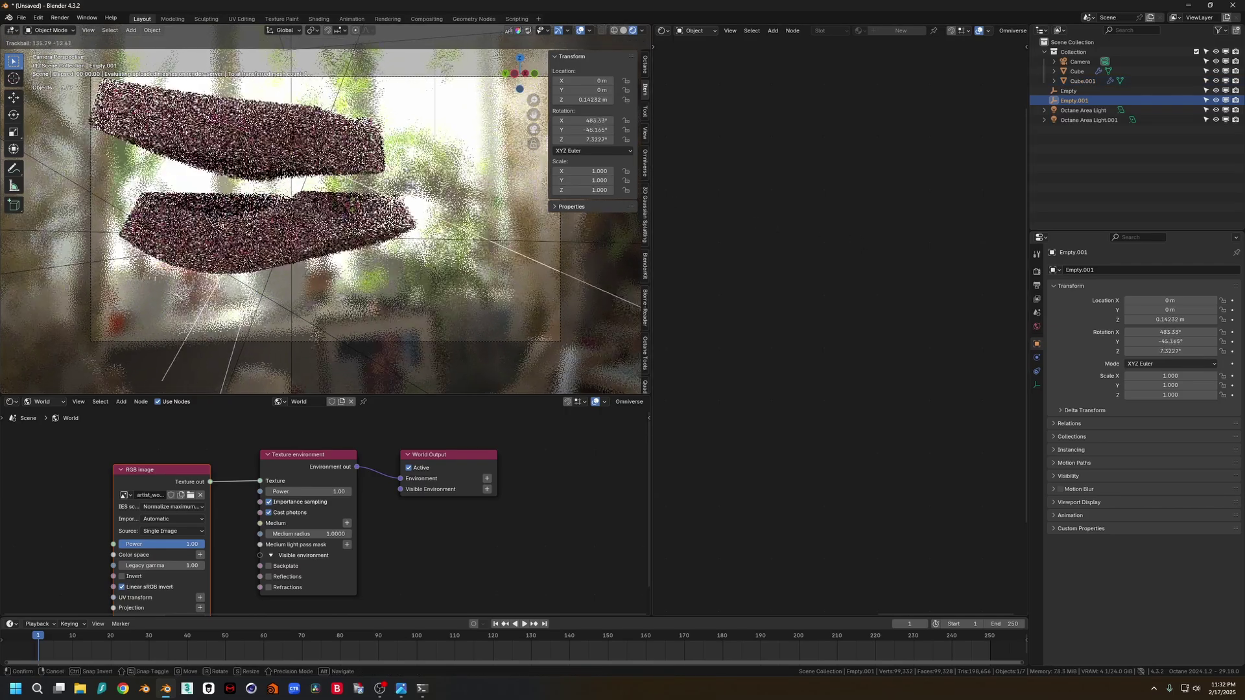
click(328, 231)
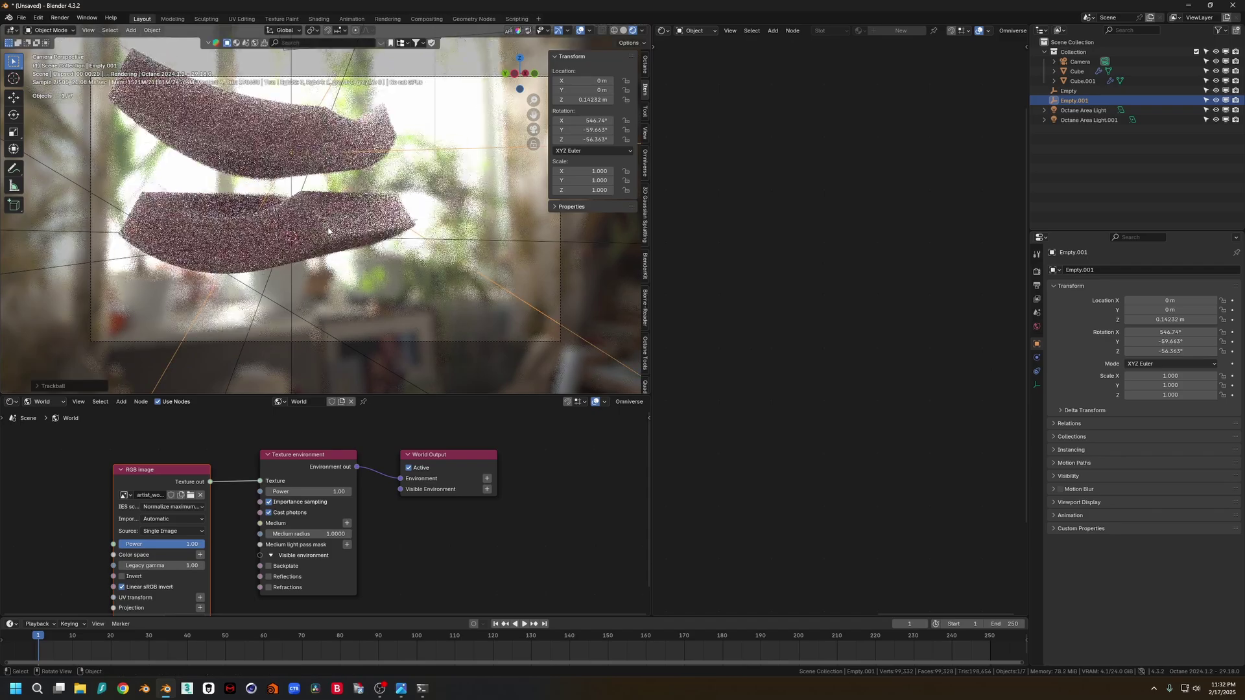
Move the camera so that both bent foam pieces sit inside the frame
click(388, 78)
key(g)
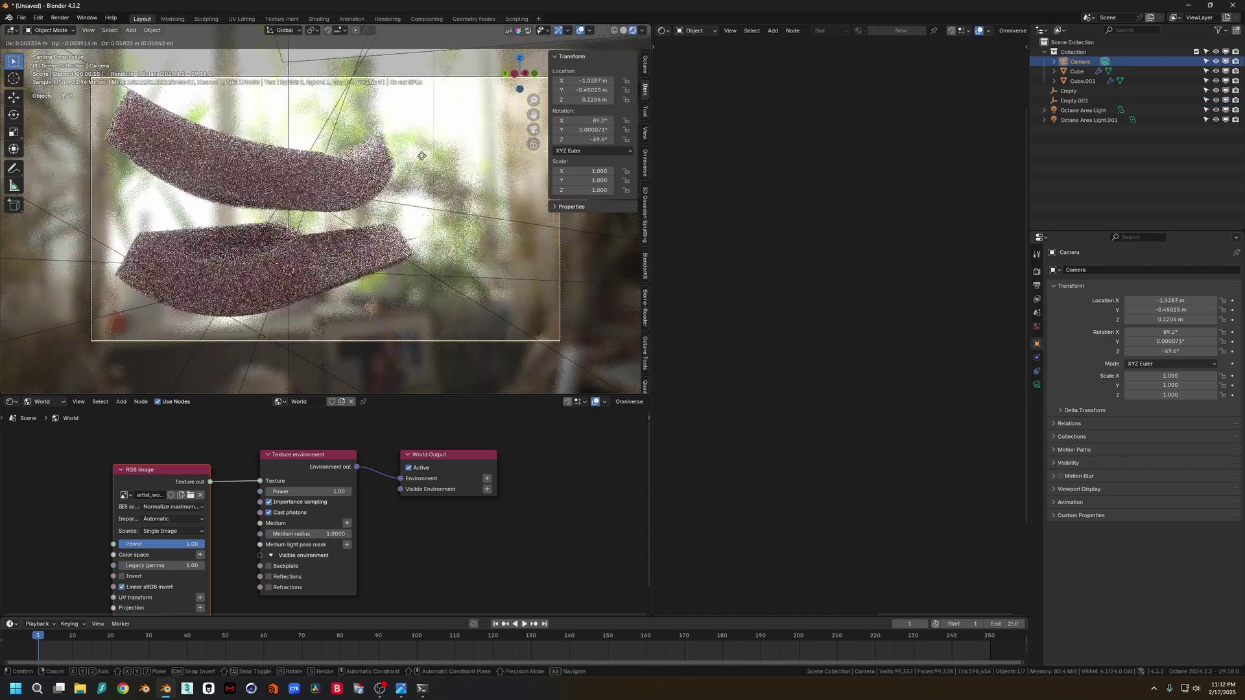
click(420, 156)
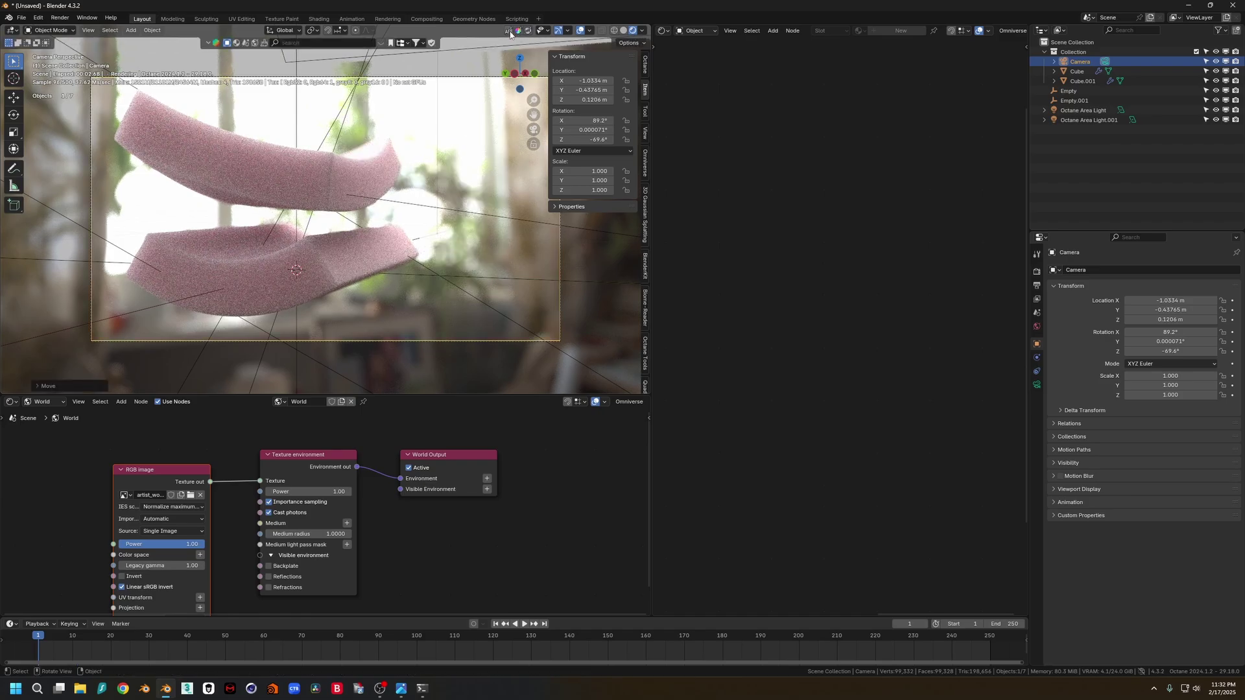
Show the Octane Imager preview settings for the viewport and widen the sidebar to read them
click(323, 179)
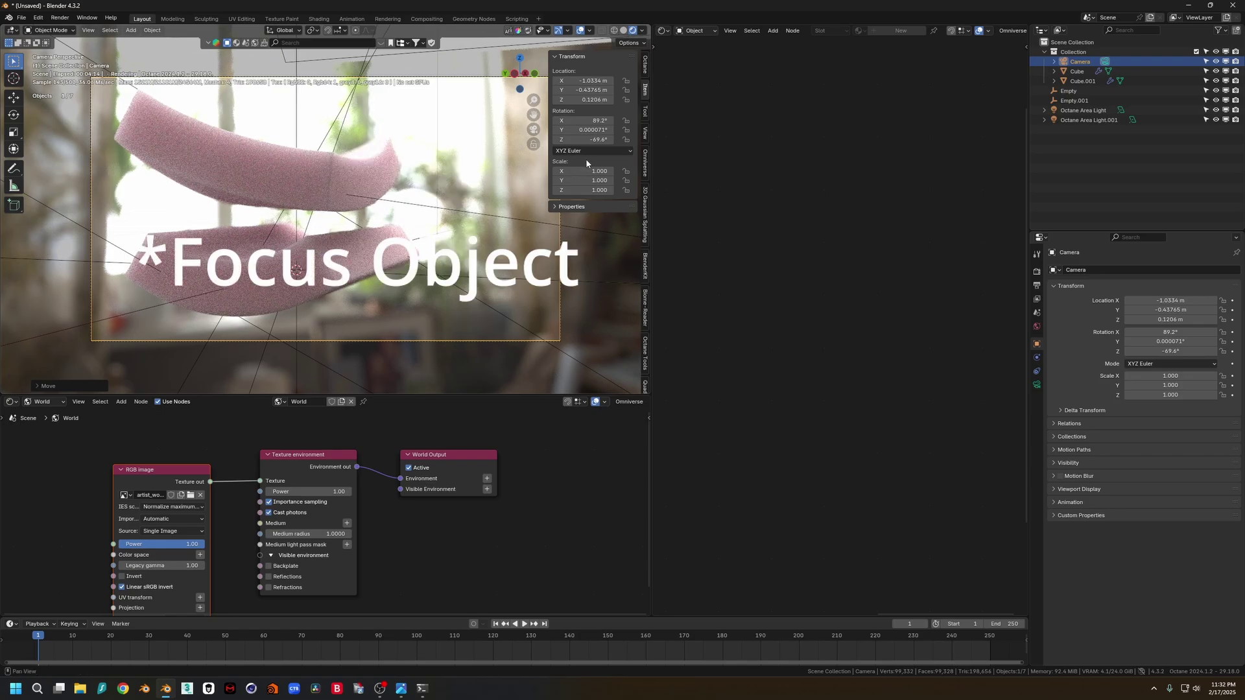
click(644, 65)
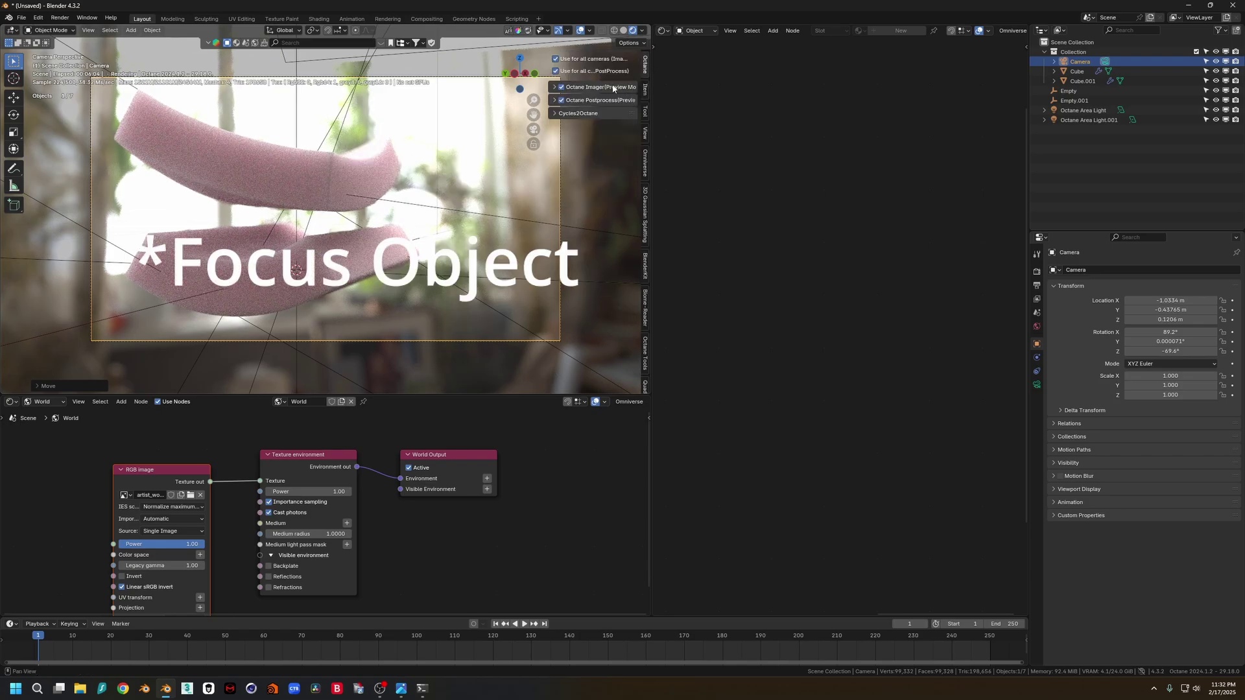
click(555, 88)
drag(550, 271, 522, 264)
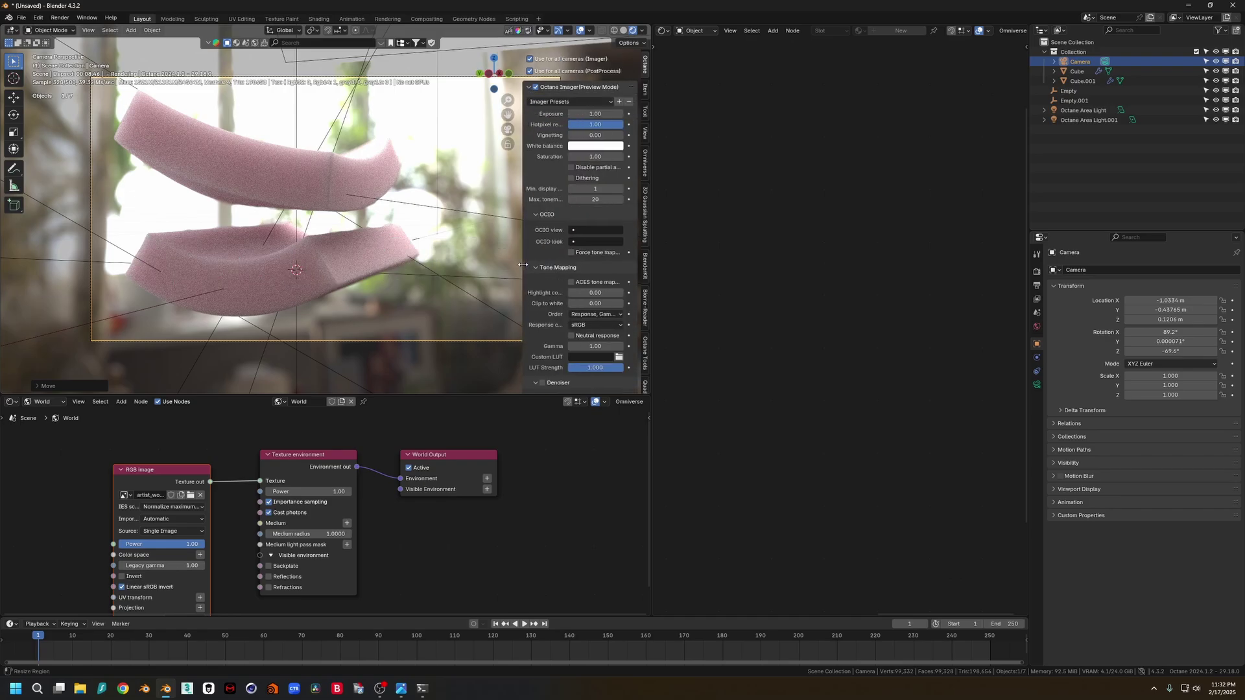
Examine the Focus Object, Focus Distance and Aperture options in the camera's Octane depth of field settings
click(1037, 384)
scroll(1112, 446, down, 10)
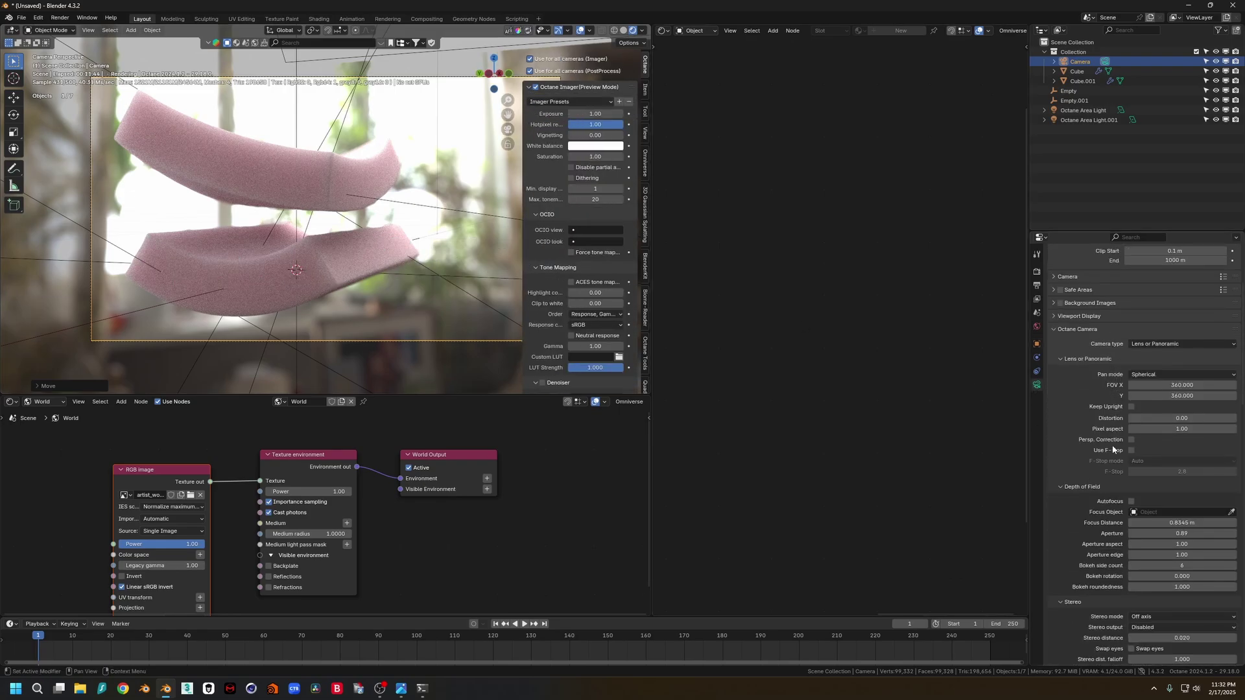
scroll(1104, 454, up, 5)
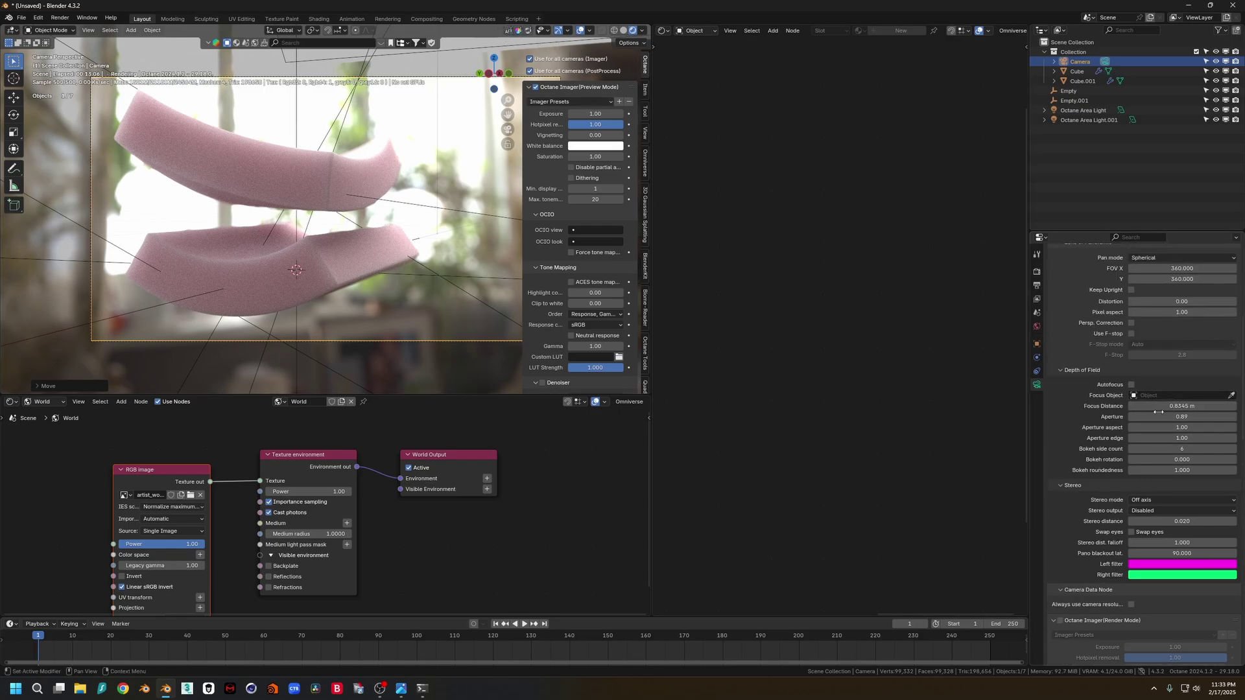
drag(1161, 417, 1180, 417)
key(Escape)
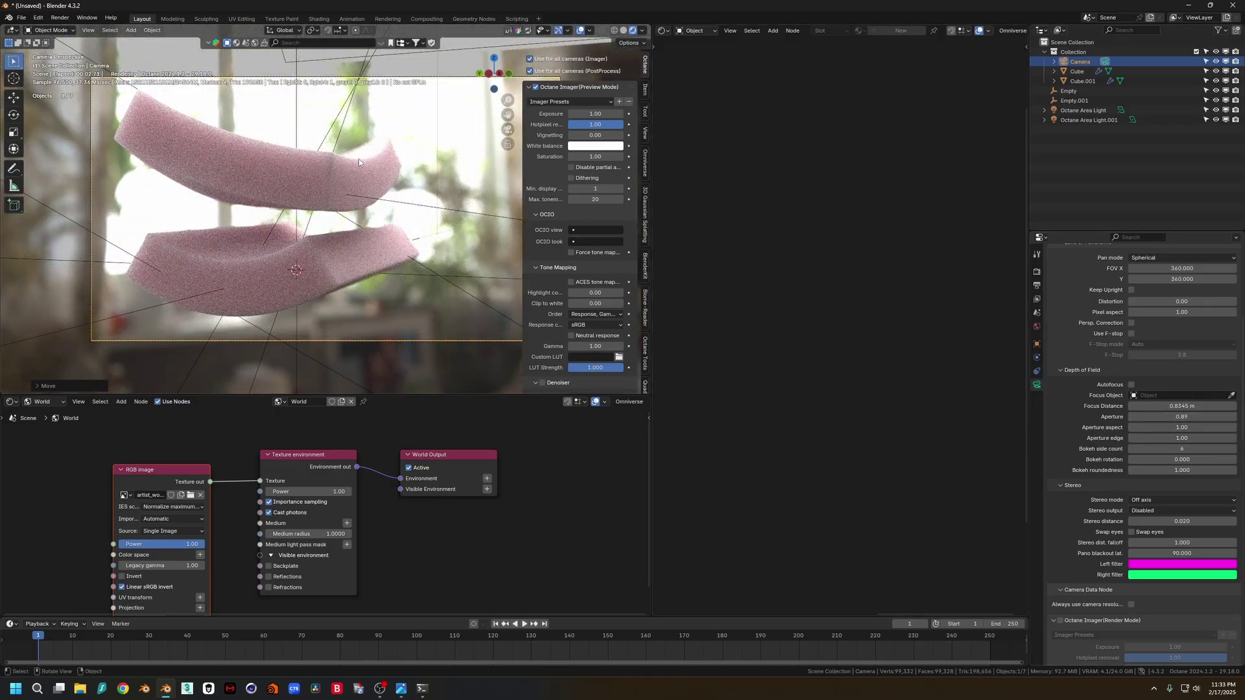
Add a plane at the foam blocks and scale it up, including along X, as a large floor
middle_drag(304, 179, 351, 196)
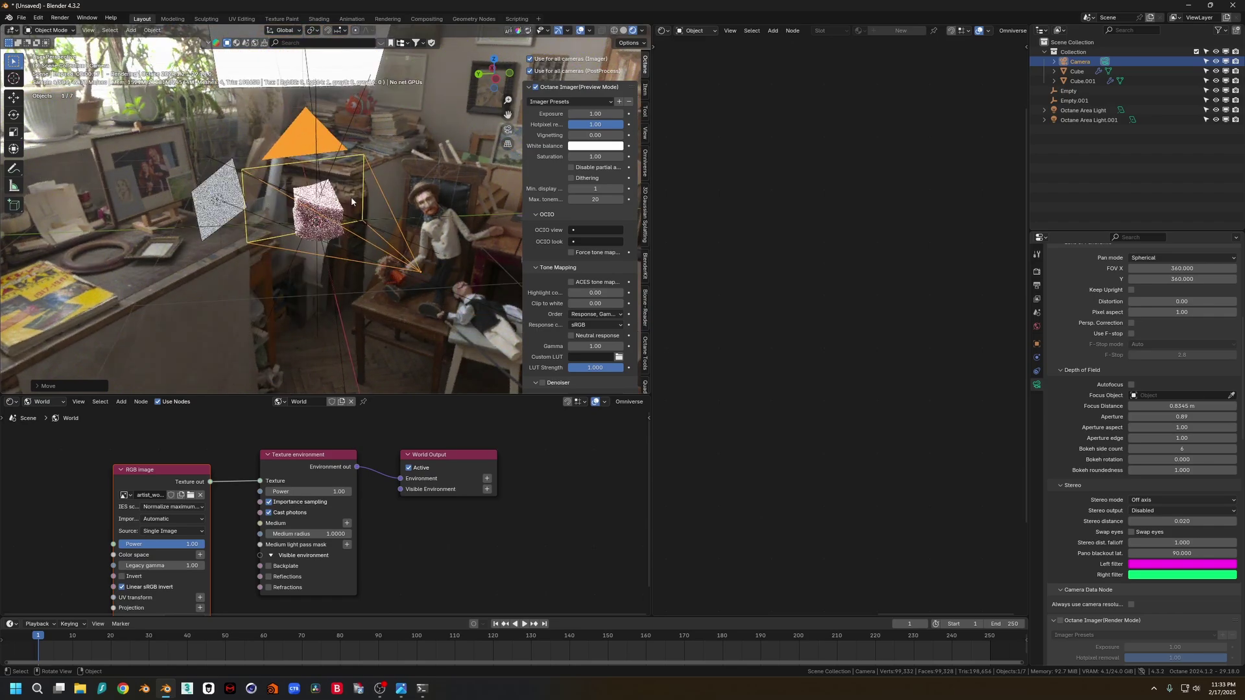
key(shift+a)
mouse_move(320, 106)
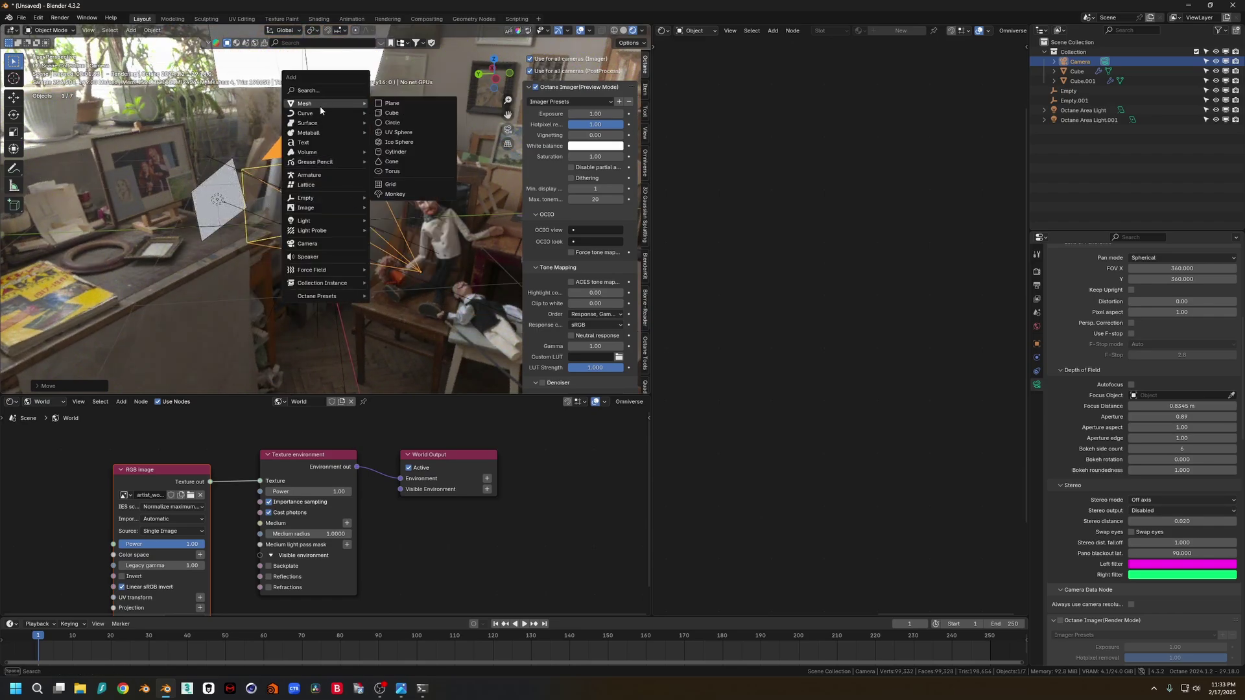
click(397, 104)
middle_drag(420, 214, 300, 199)
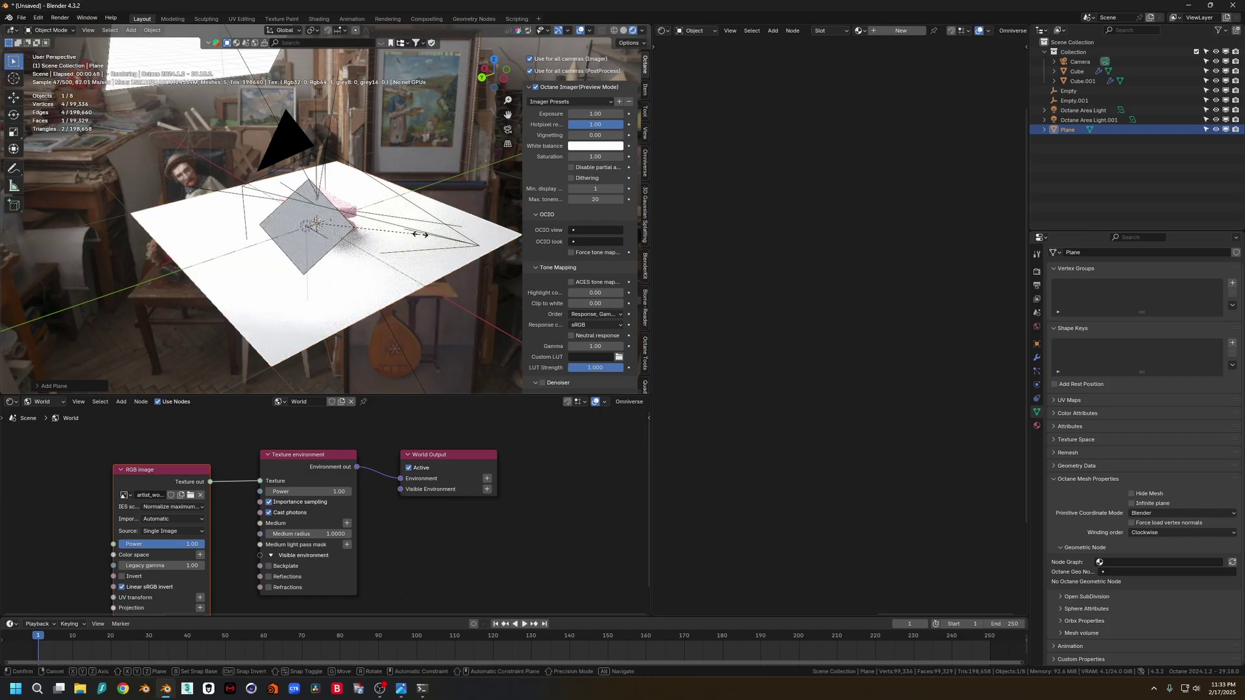
key(s)
middle_drag(370, 223, 275, 244)
key(s)
key(x)
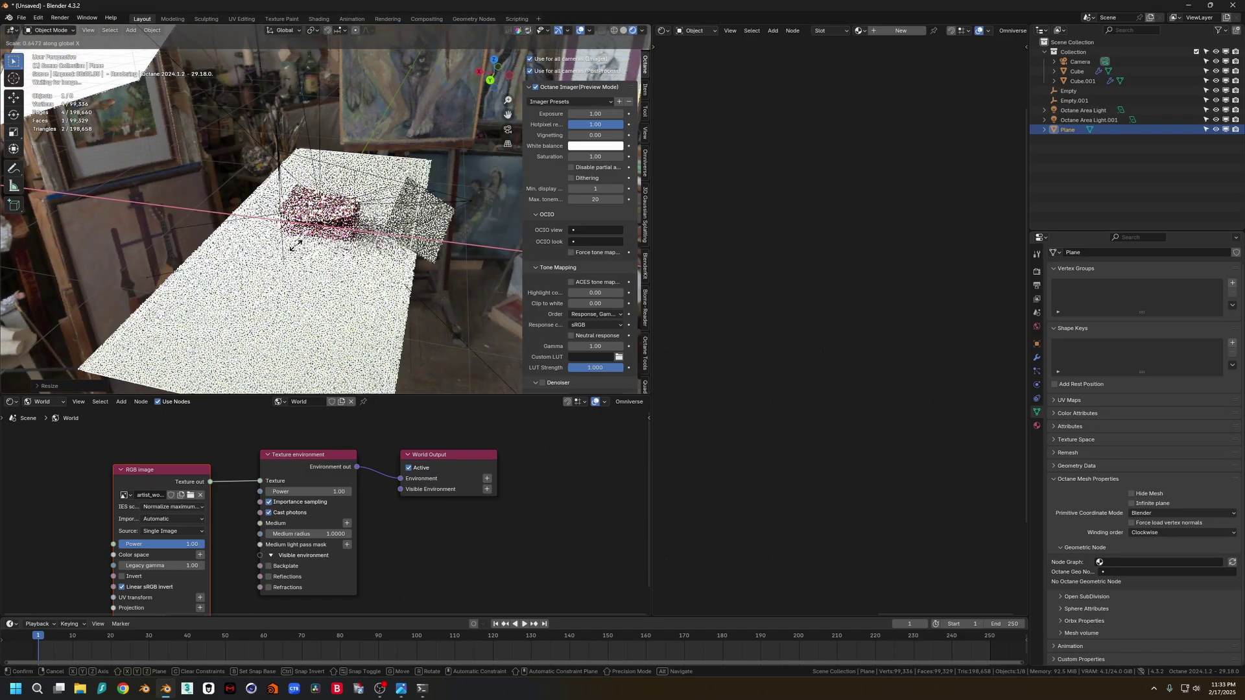
click(144, 221)
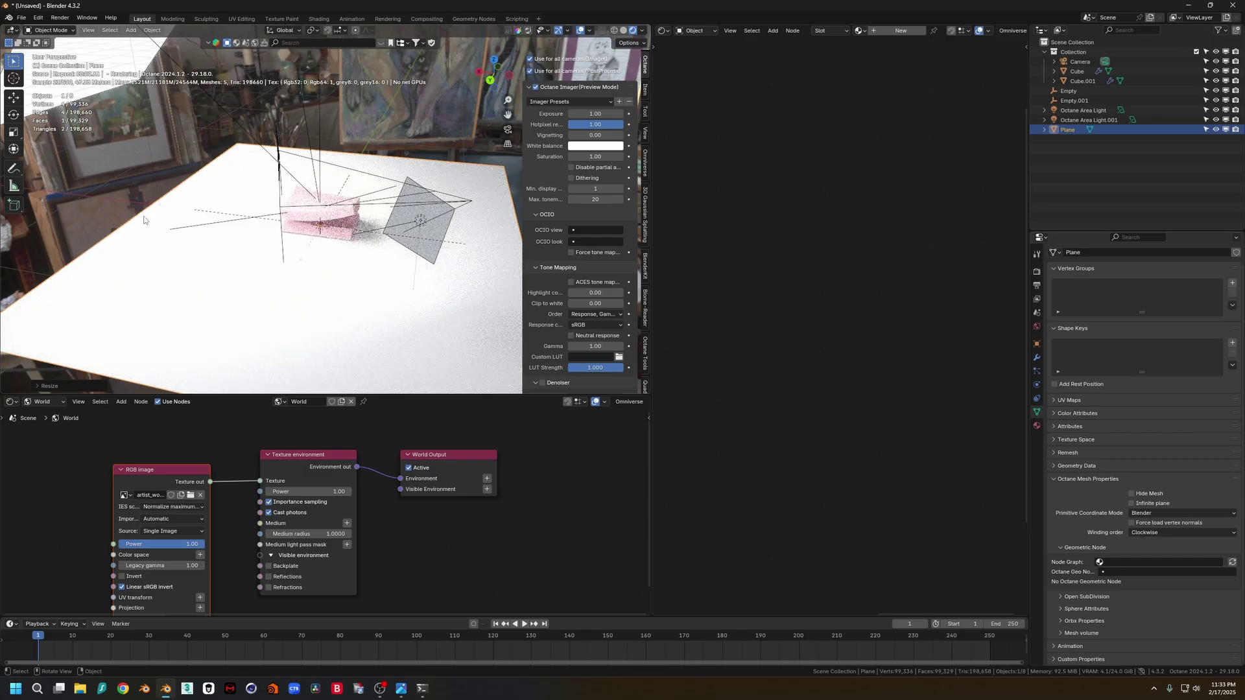
In Edit Mode, extrude the plane's far edge upward along Z to form a back wall
key(Tab)
click(137, 215)
key(g)
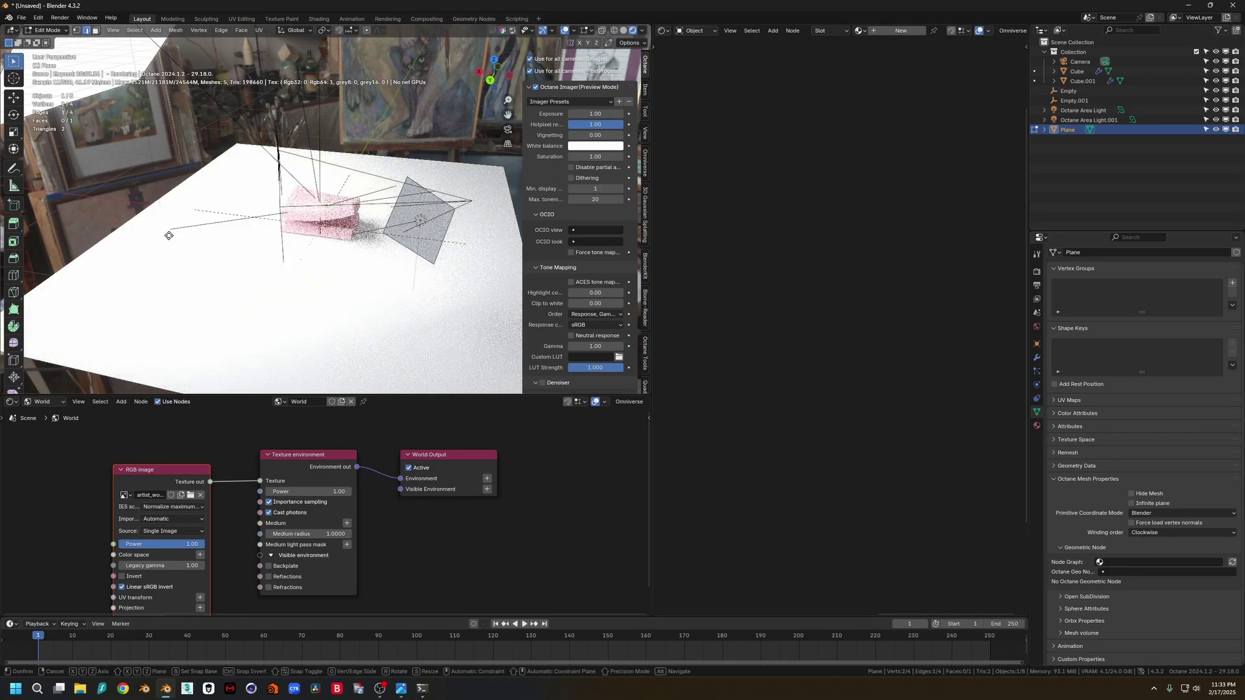
key(z)
right_click(144, 195)
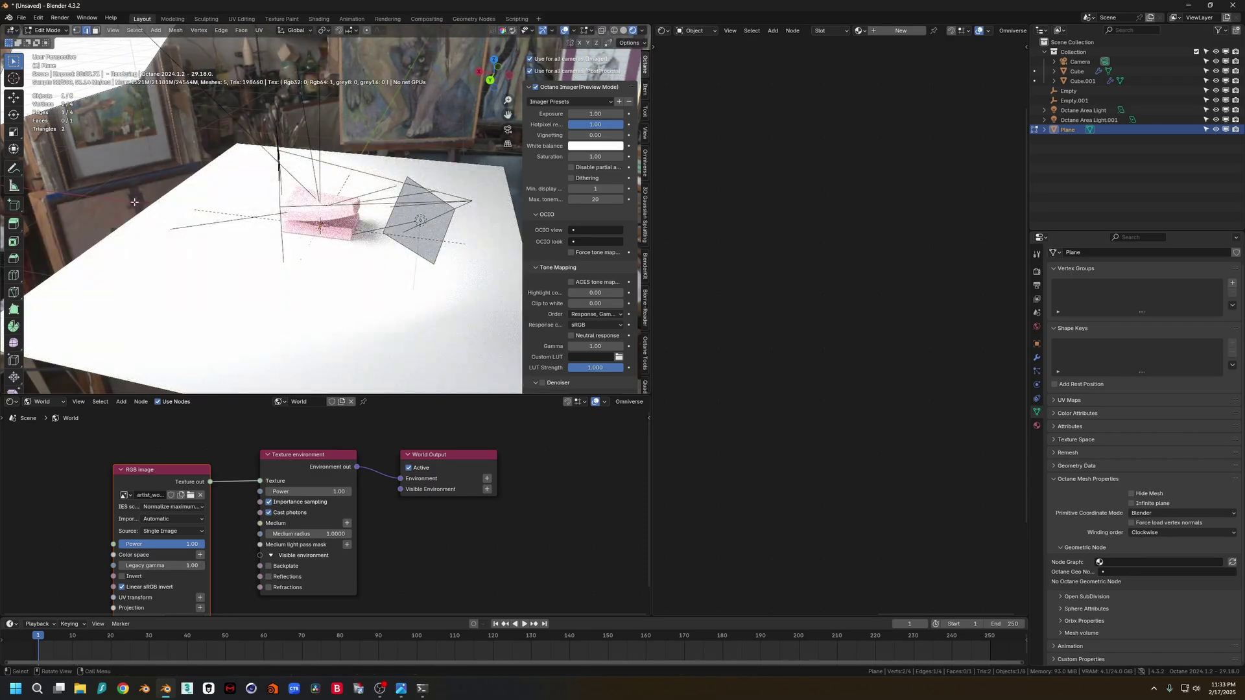
key(e)
key(z)
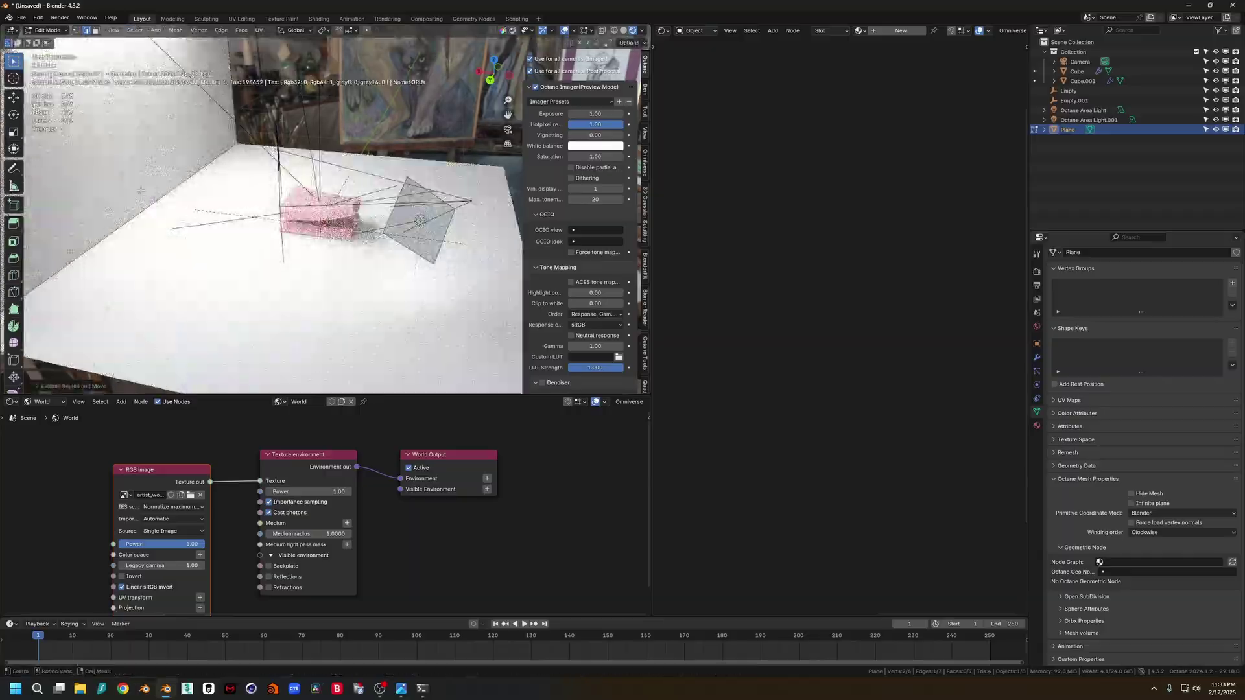
click(146, 34)
Bevel the crease between floor and wall into a wide multi-segment curve and shade the backdrop smooth
key(ctrl+b)
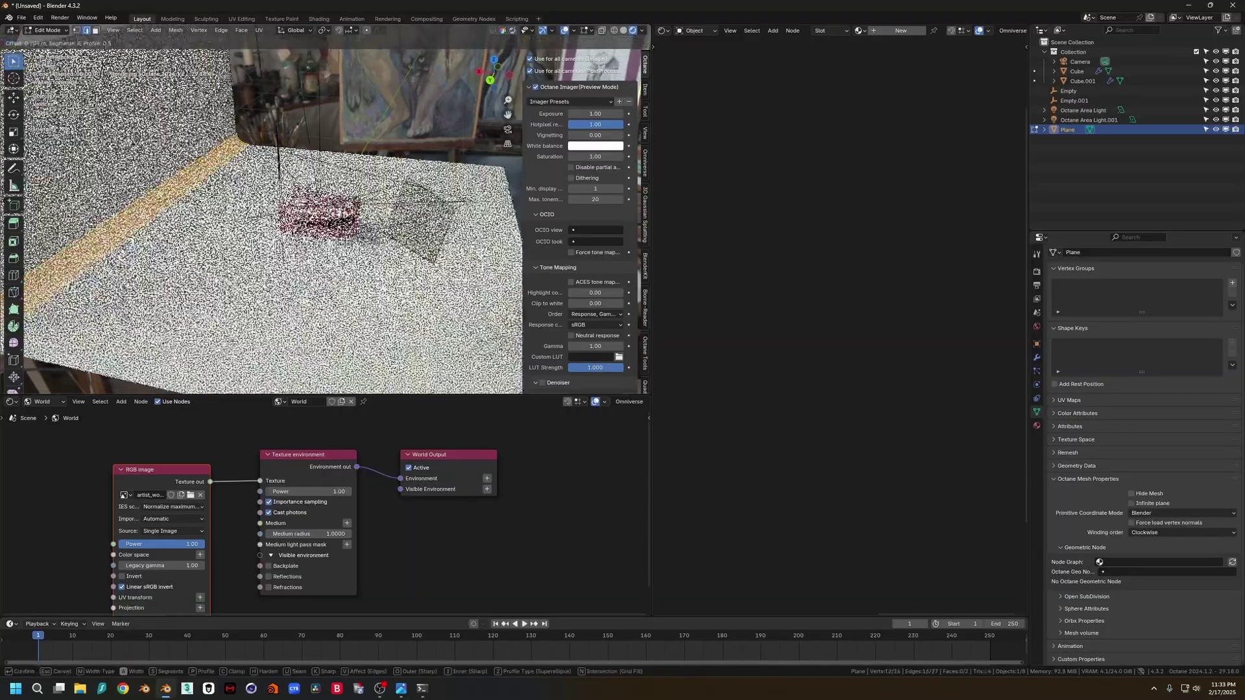
click(222, 272)
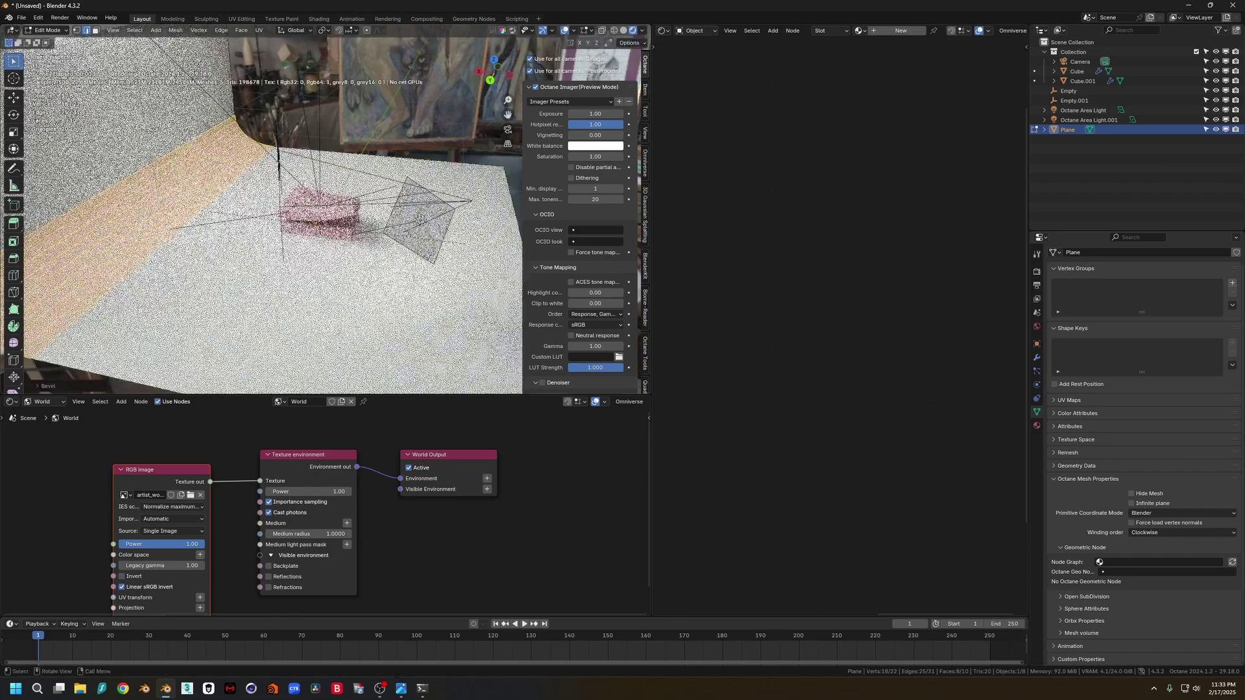
key(Tab)
right_click(218, 276)
click(217, 277)
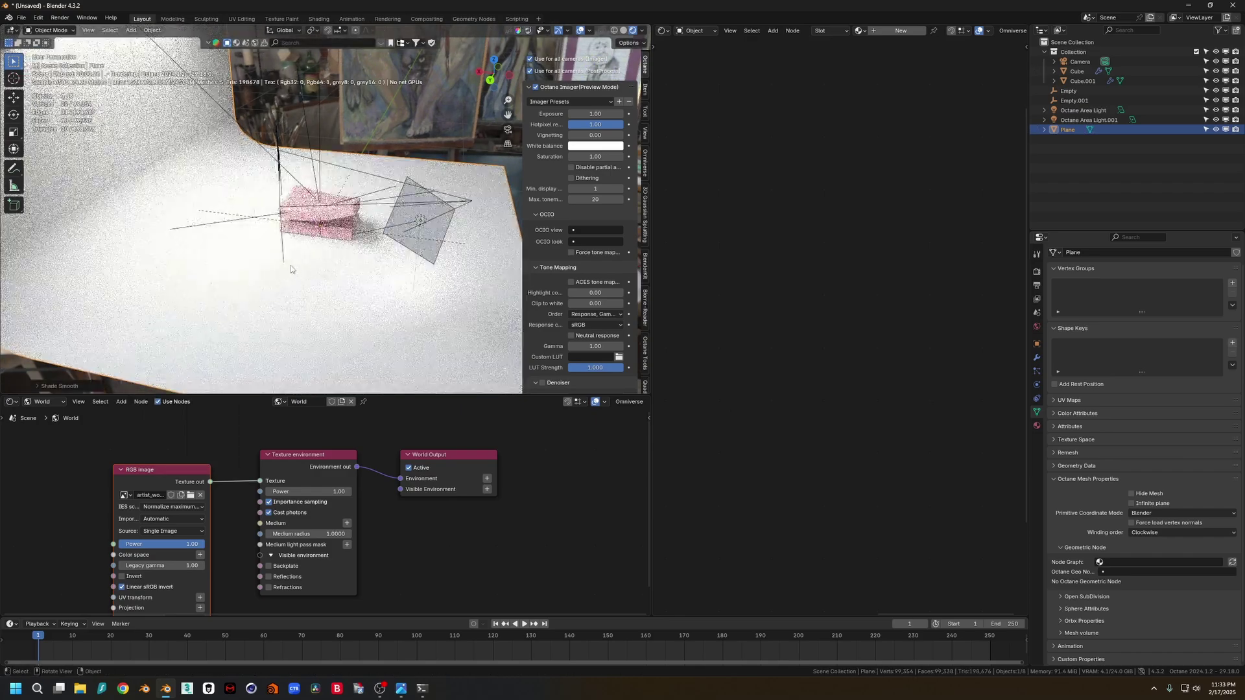
In front view, rotate and move the large Octane area light closer to the foam blocks, and return to camera view
scroll(239, 221, down, 6)
click(258, 121)
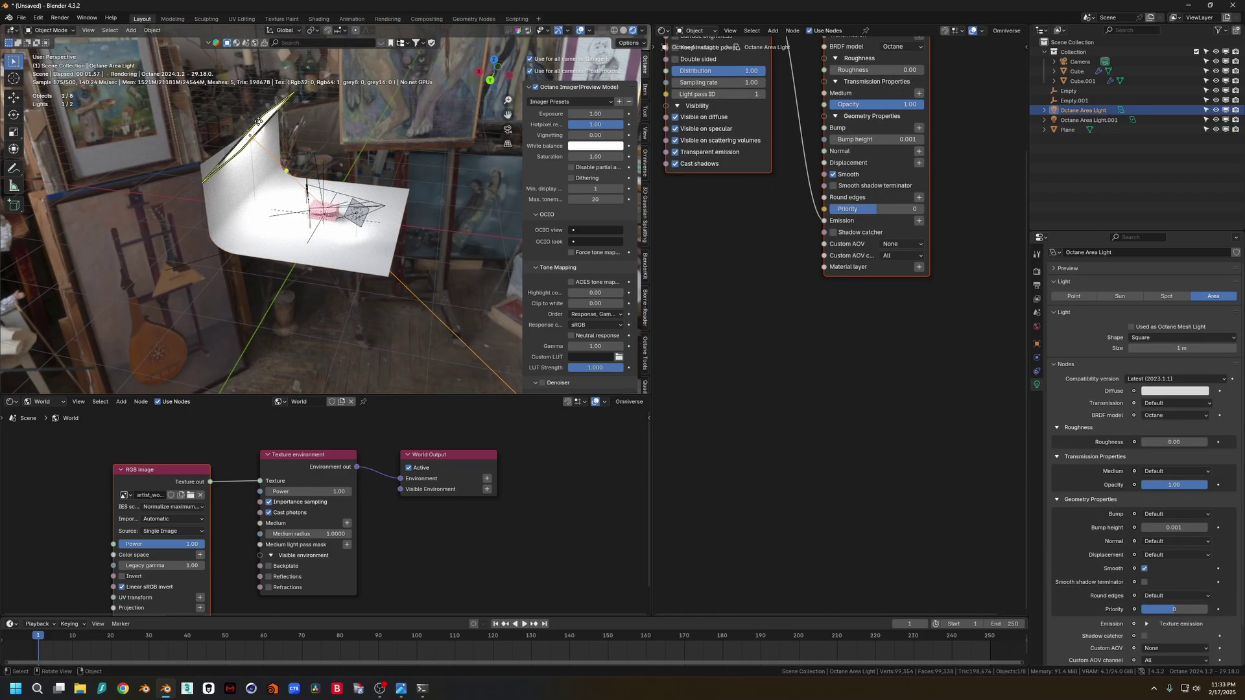
key(KP_1)
key(KP_3)
key(KP_1)
key(g)
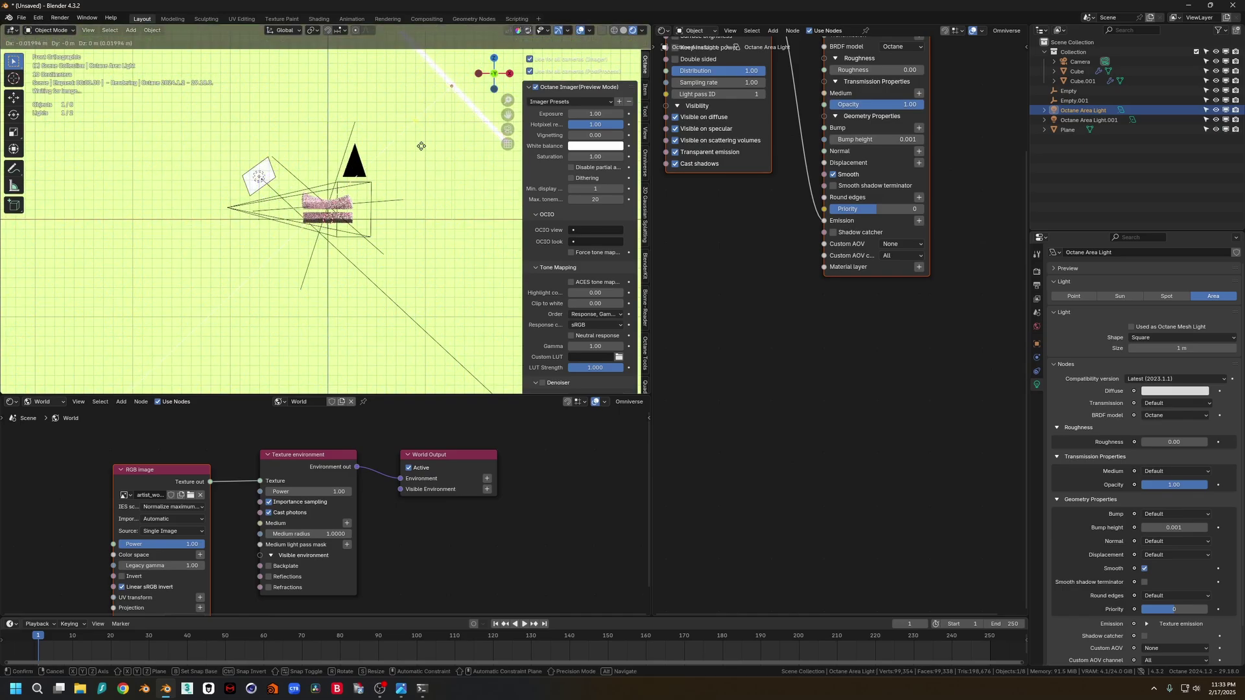
click(443, 129)
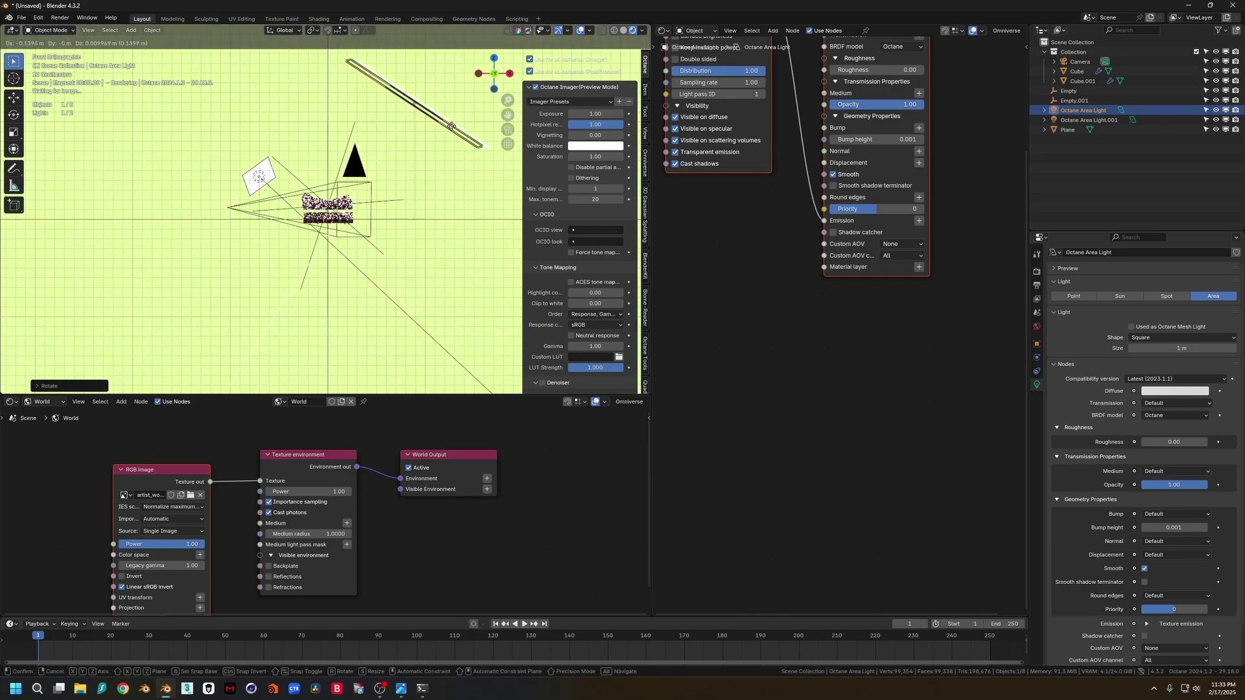
key(KP_0)
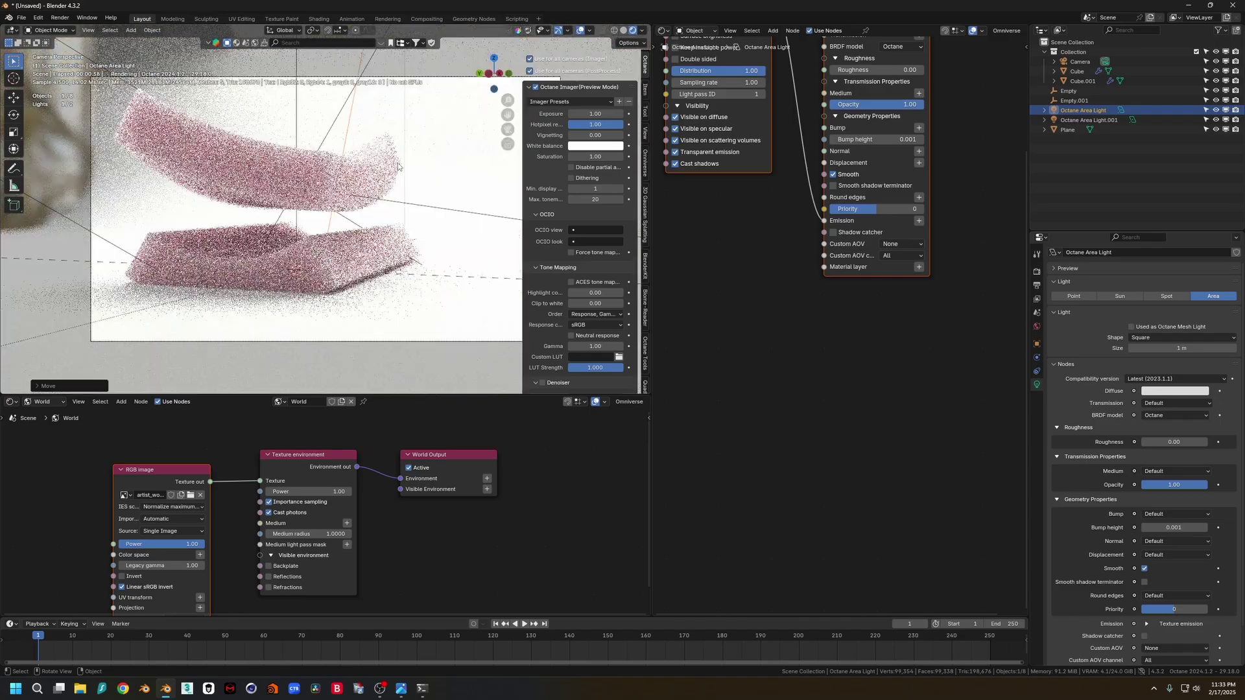
Rotate the backdrop plane about the Z axis so it fills the background behind the foam blocks
click(422, 304)
key(r)
key(z)
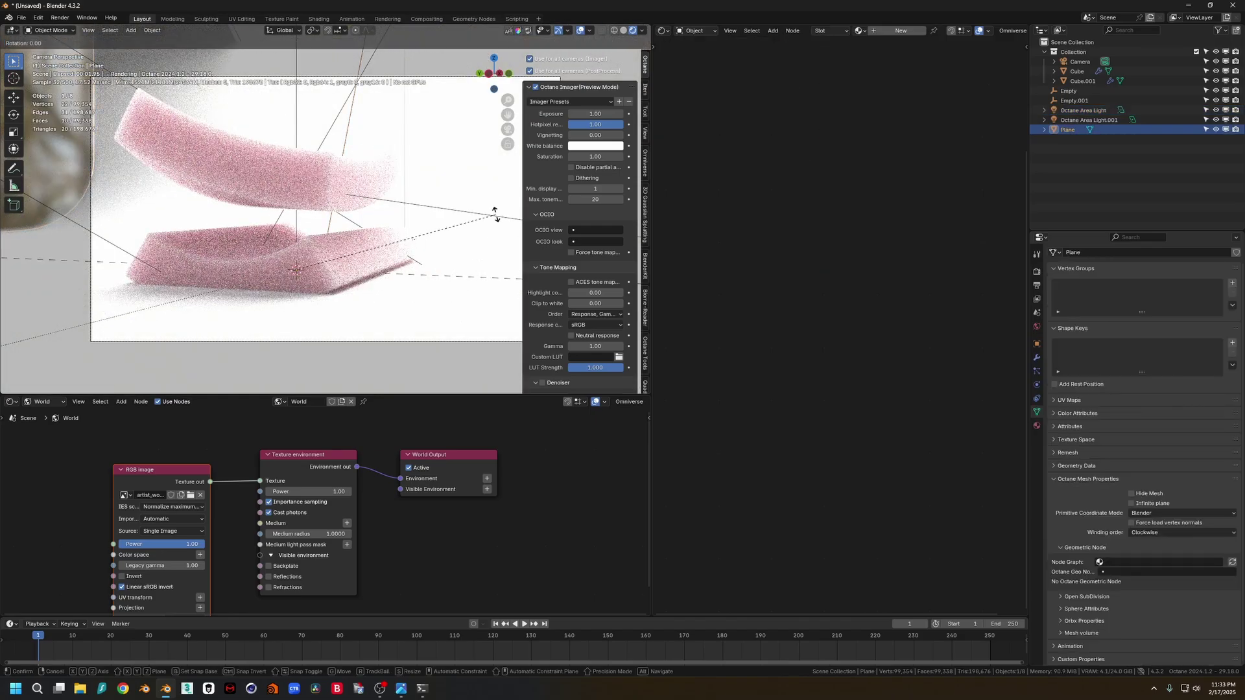
click(462, 161)
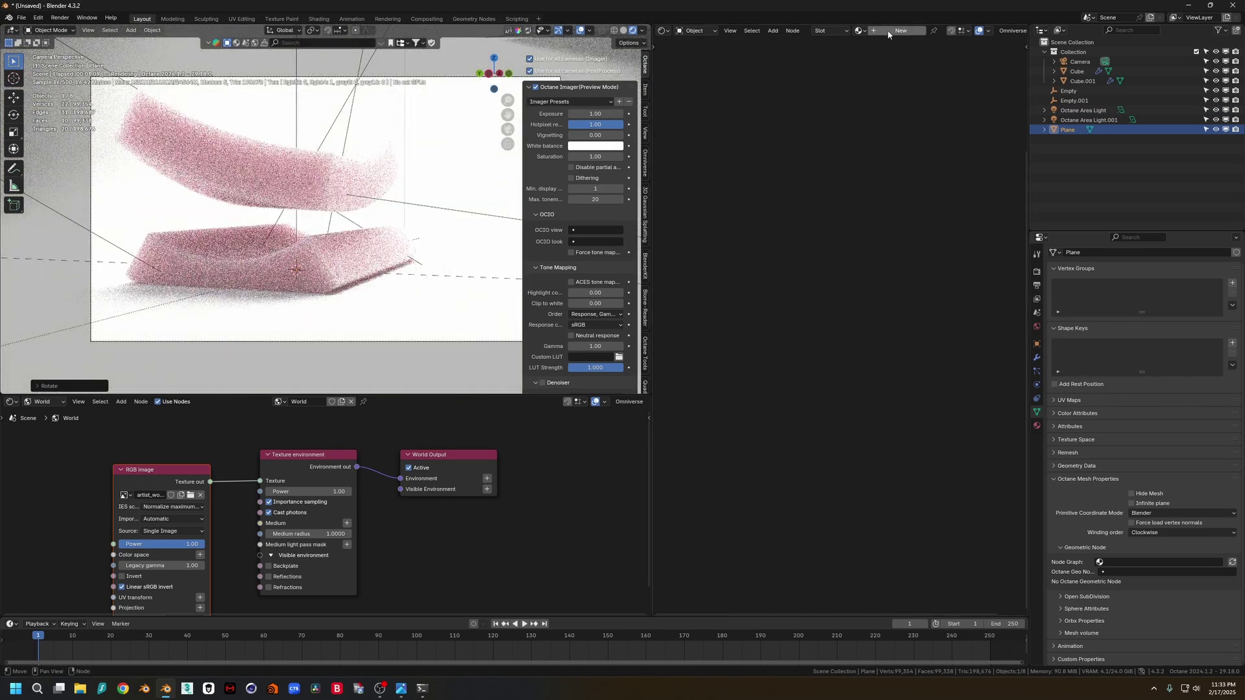
Create a new material for the backdrop plane and darken its albedo to a medium gray
middle_drag(762, 167, 743, 262)
drag(865, 223, 807, 223)
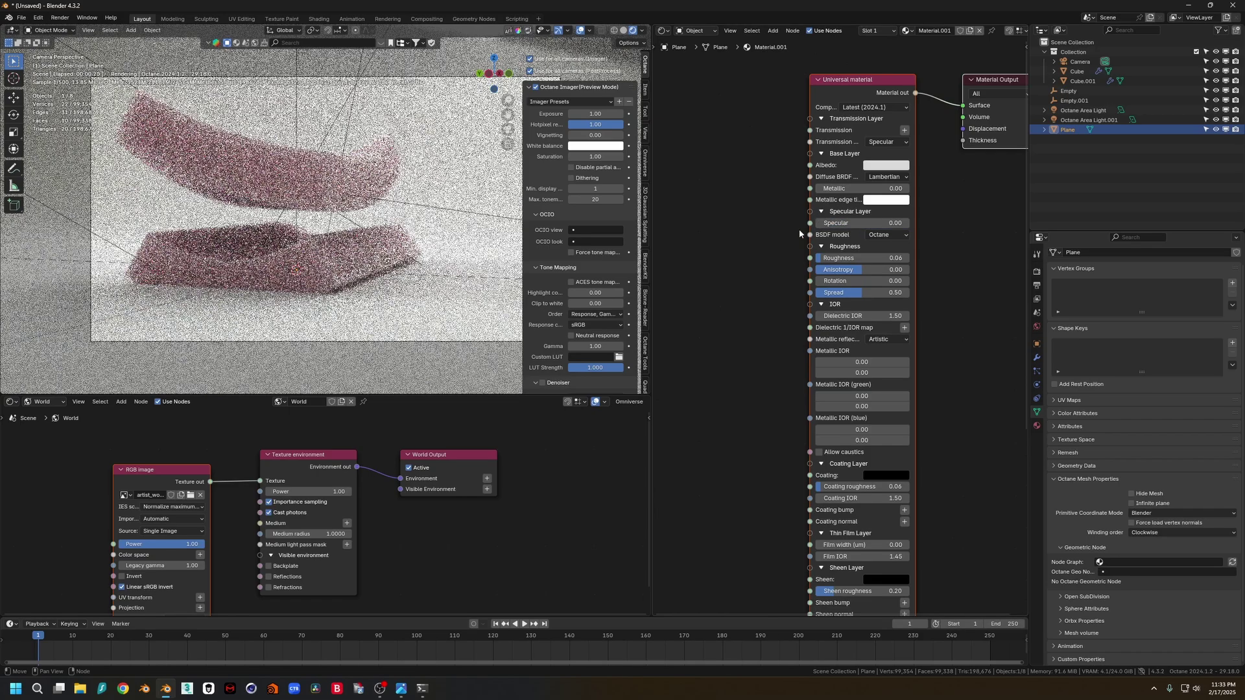
middle_drag(856, 266, 852, 267)
click(882, 165)
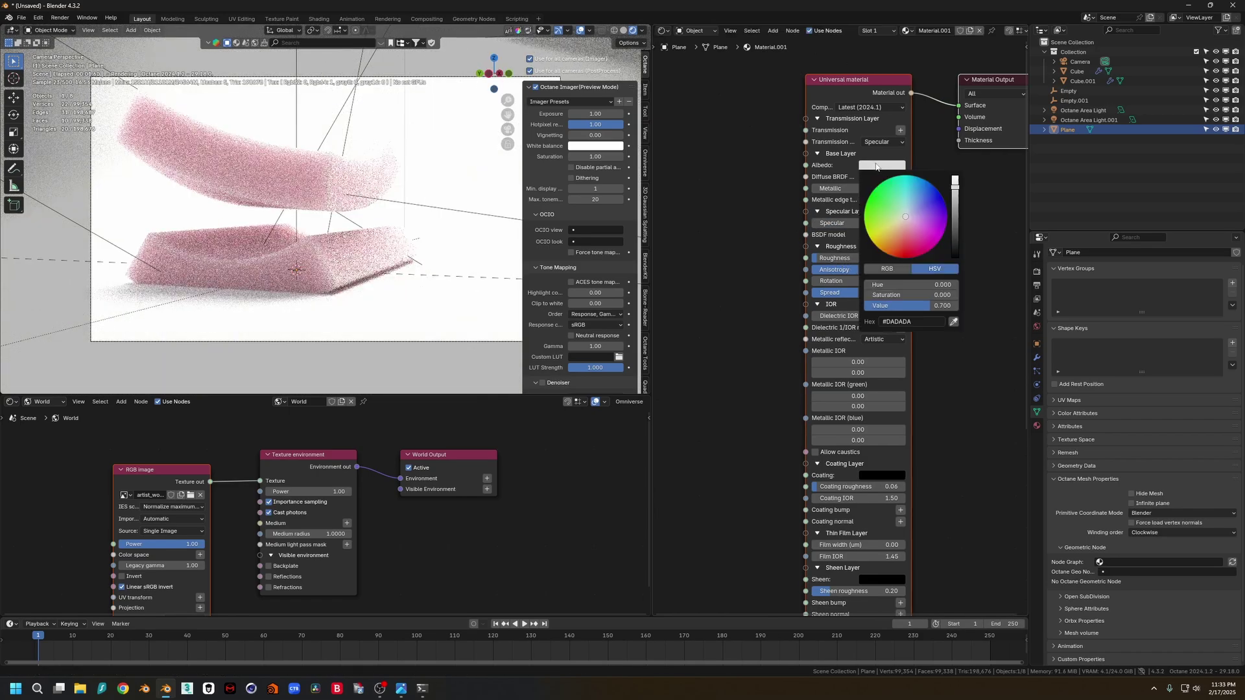
click(893, 167)
click(951, 220)
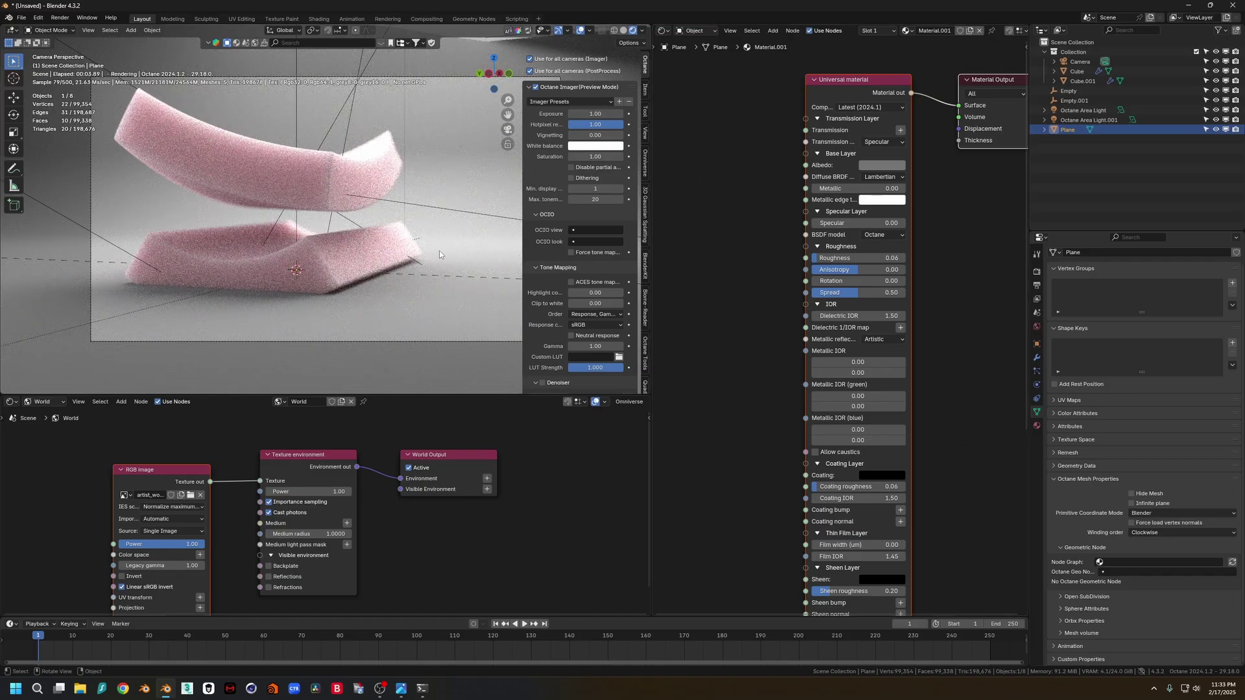
Lower the backdrop along Z until its floor sits below the lower foam block
key(g)
key(z)
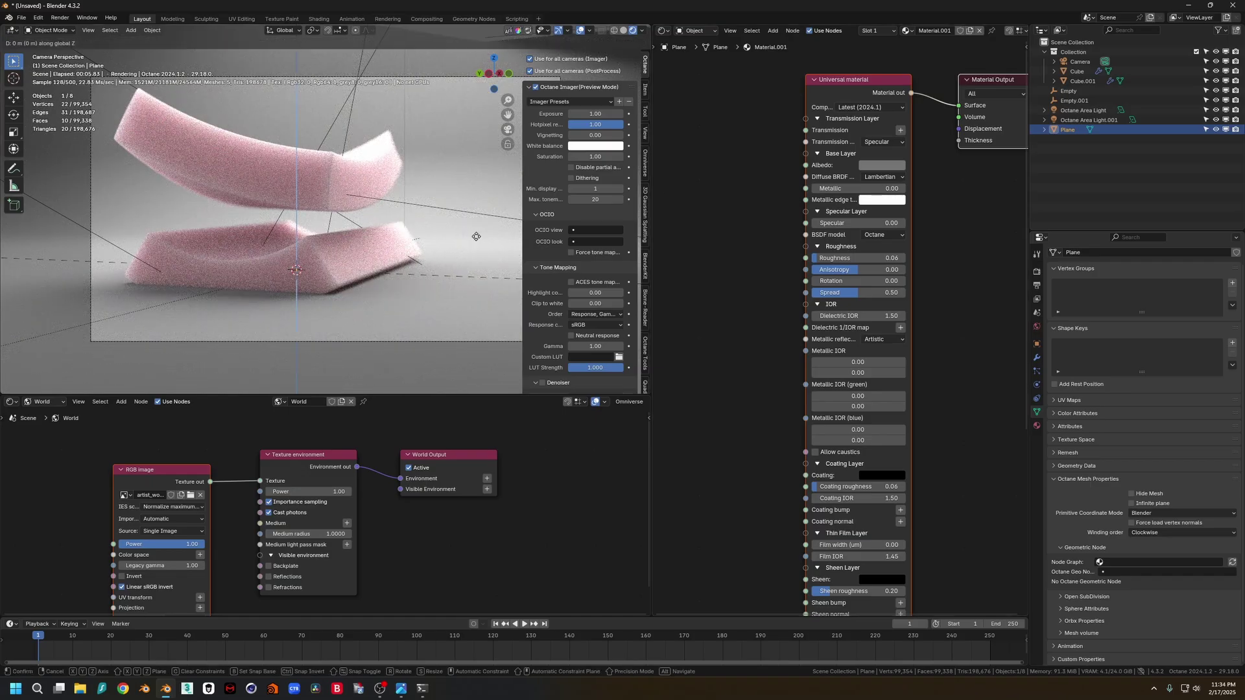
click(426, 81)
Try to lower the camera along the Z axis
click(426, 78)
key(g)
key(z)
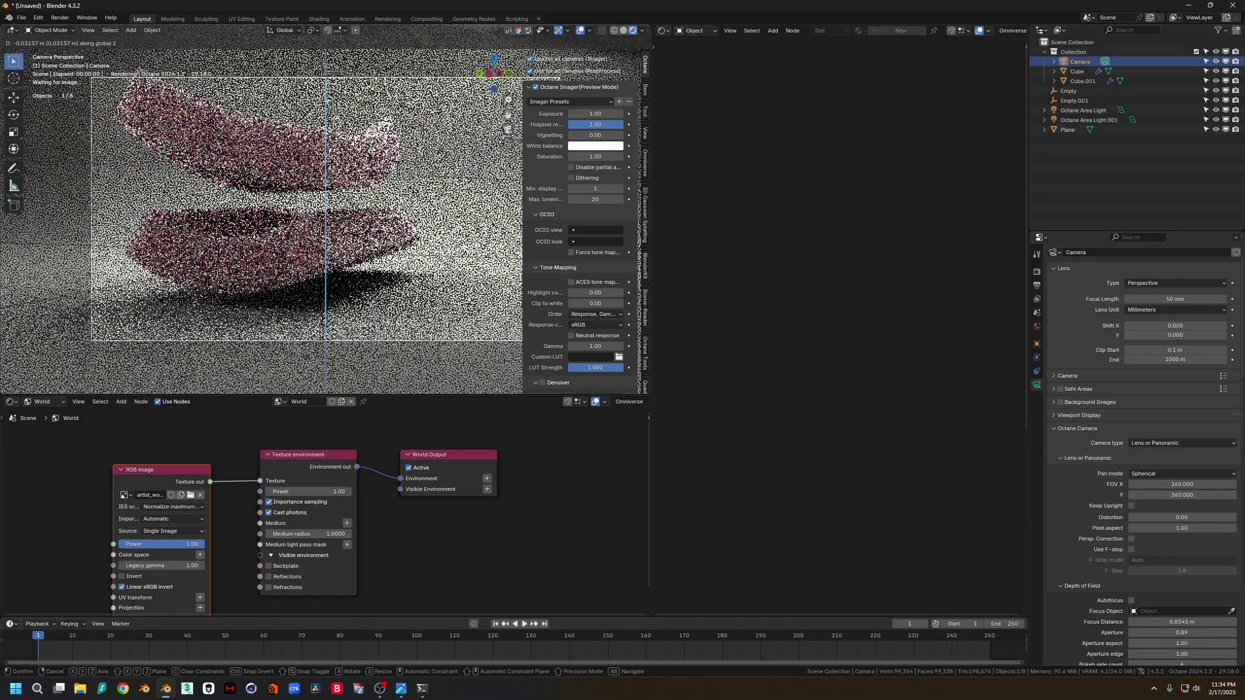
click(439, 97)
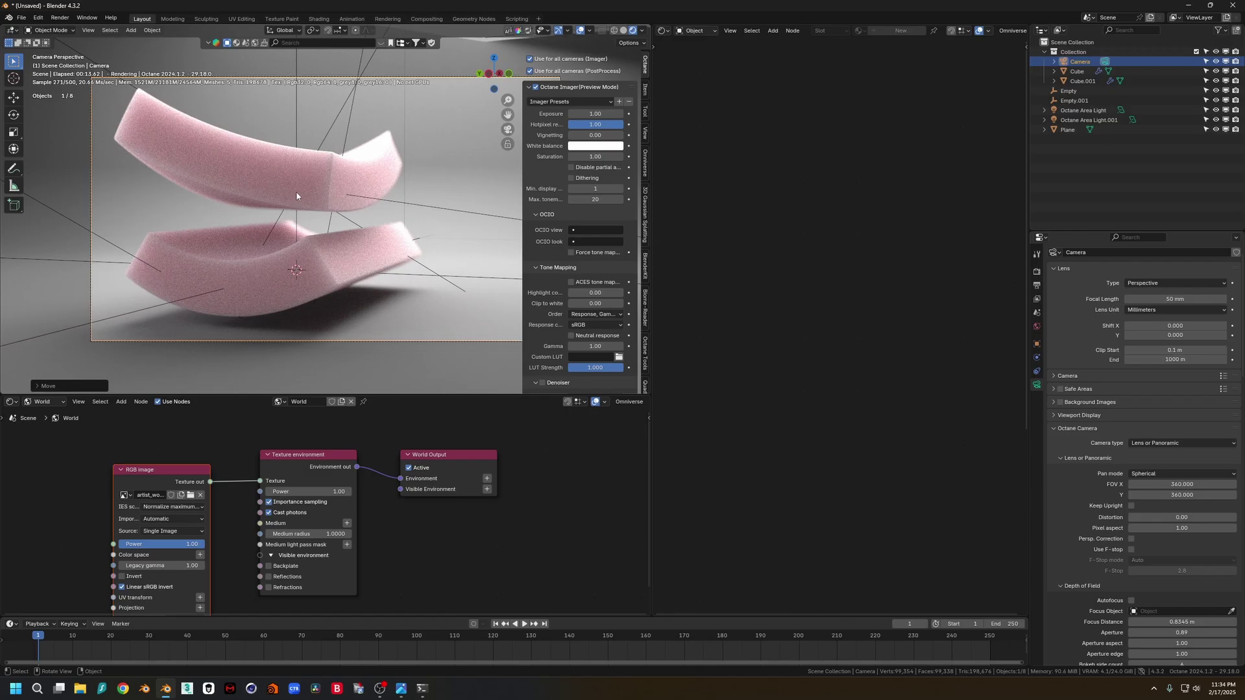
click(371, 170)
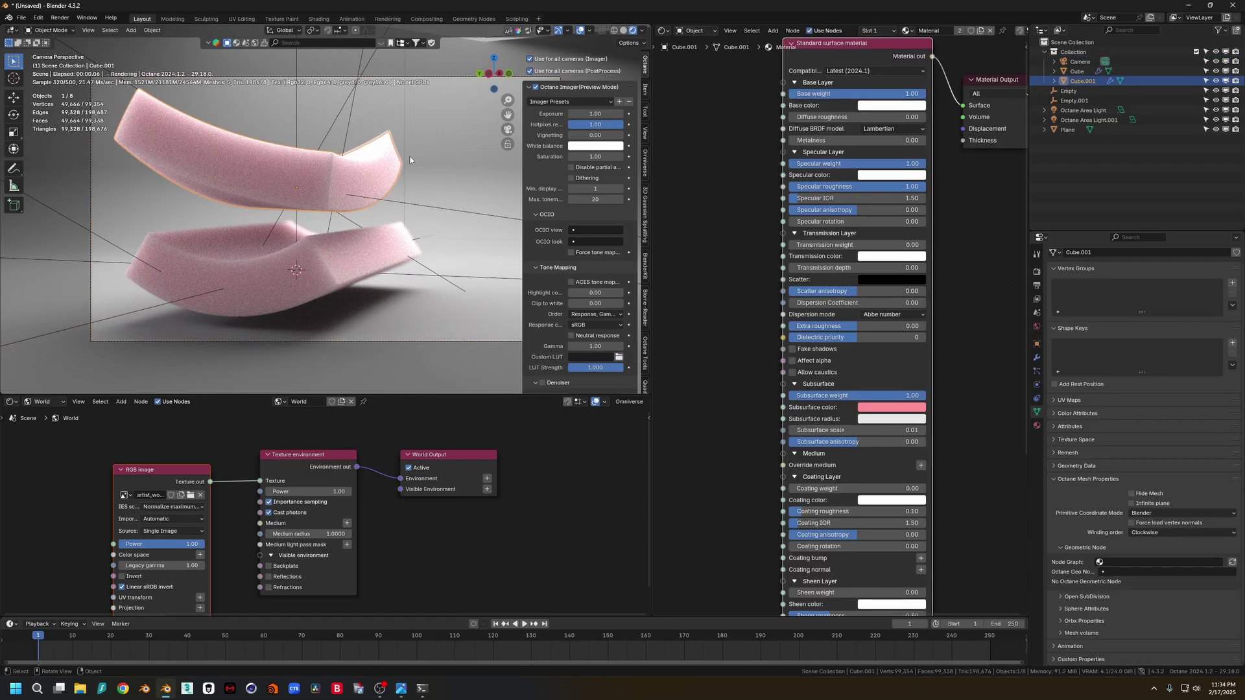
shift+click(420, 156)
key(r)
key(z)
click(415, 201)
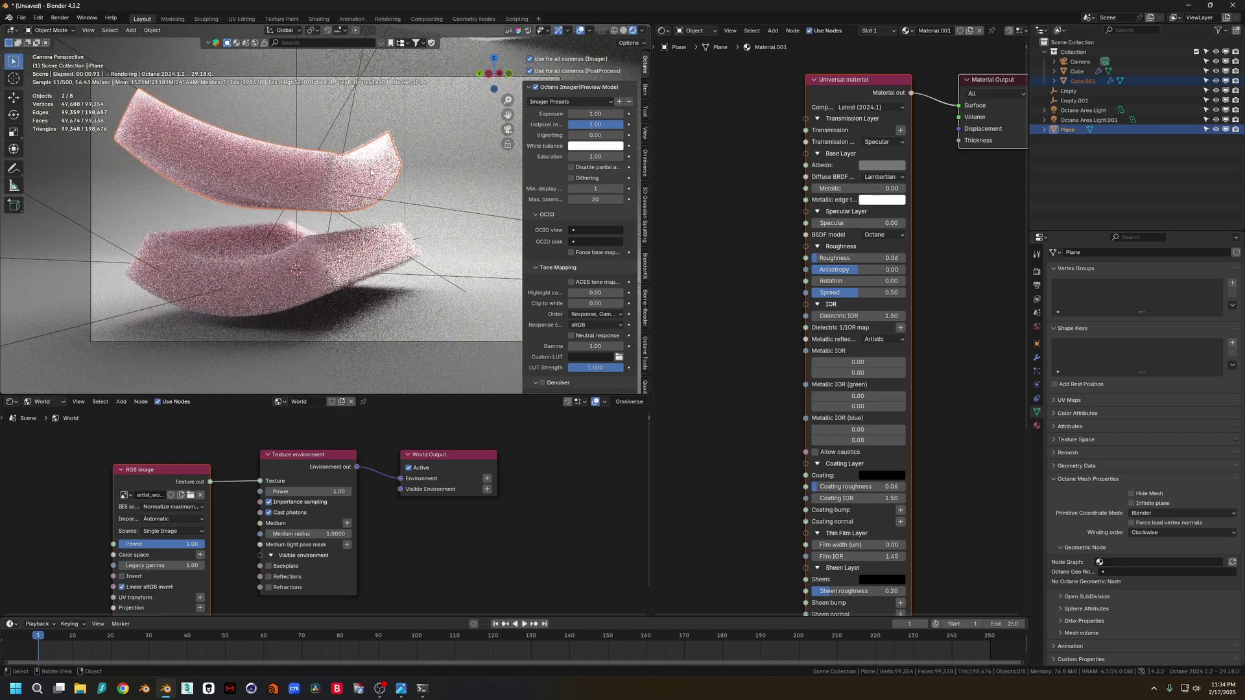
Select the upper foam block together with the first Empty and rotate them about the Z axis
click(329, 155)
shift+click(296, 115)
key(r)
key(z)
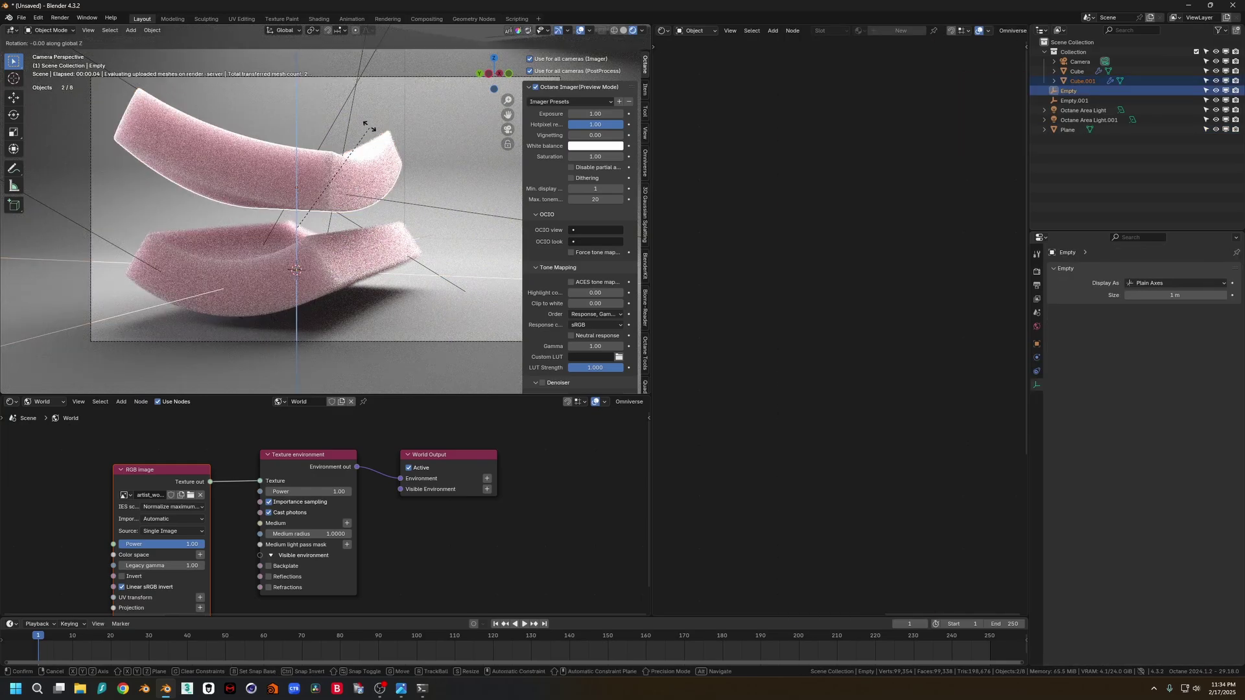
click(317, 77)
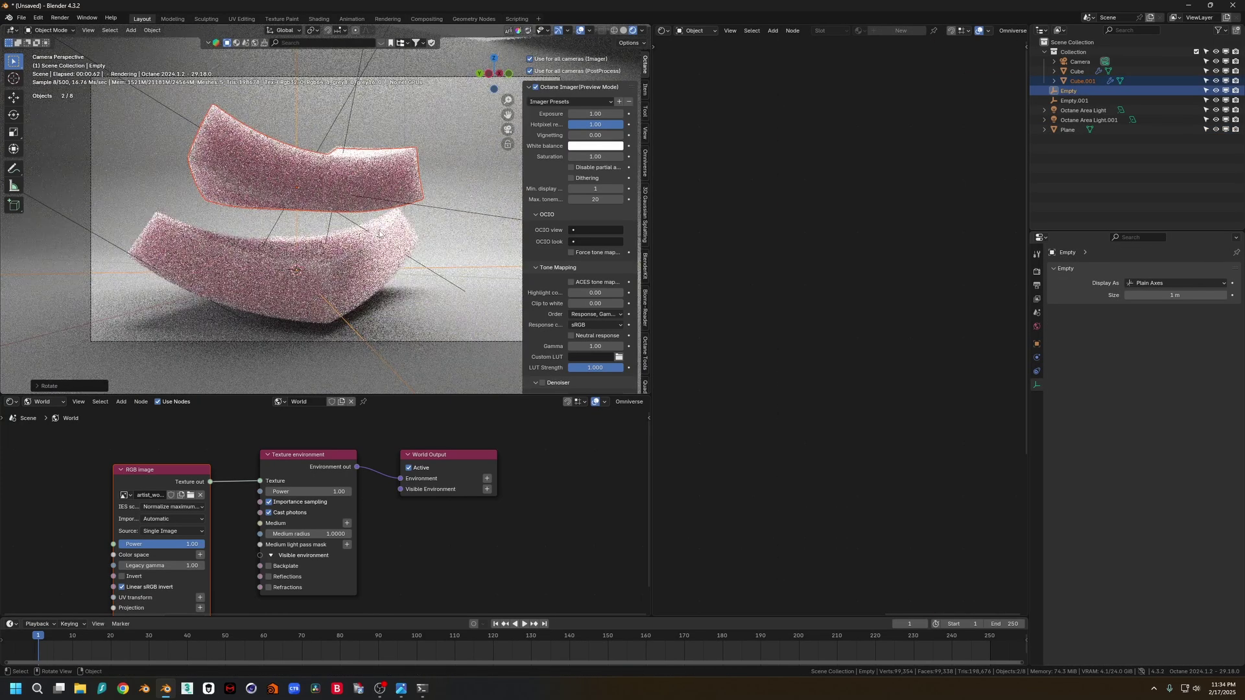